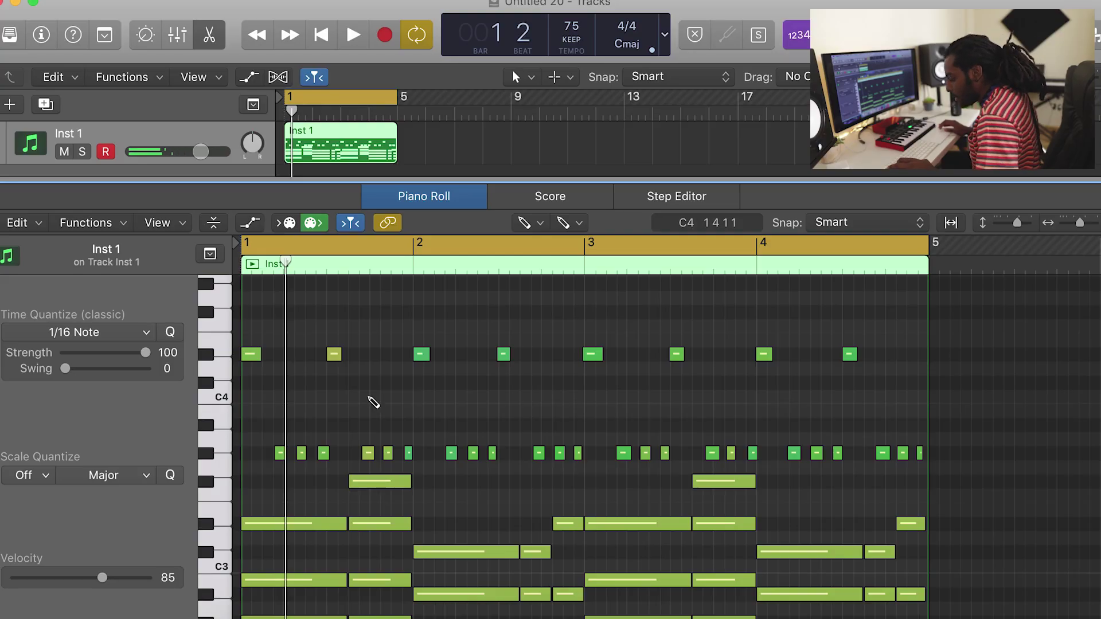
Humanize all 72 Inst 1 notes, randomizing position, velocity and length by ±10
key("super+a")
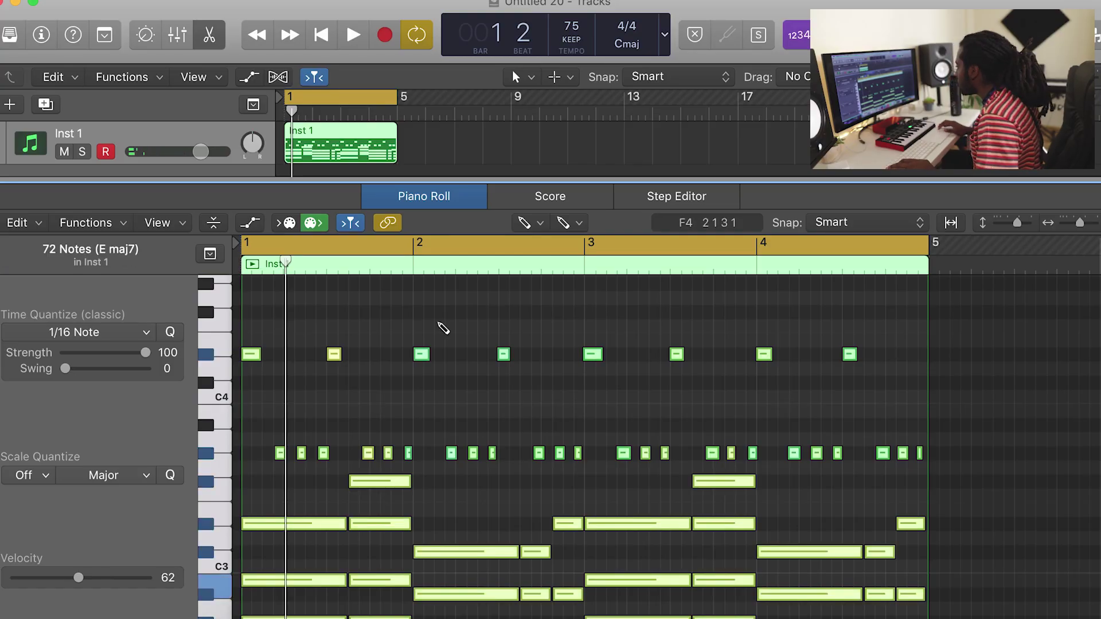
left_click(86, 222)
mouse_move(172, 387)
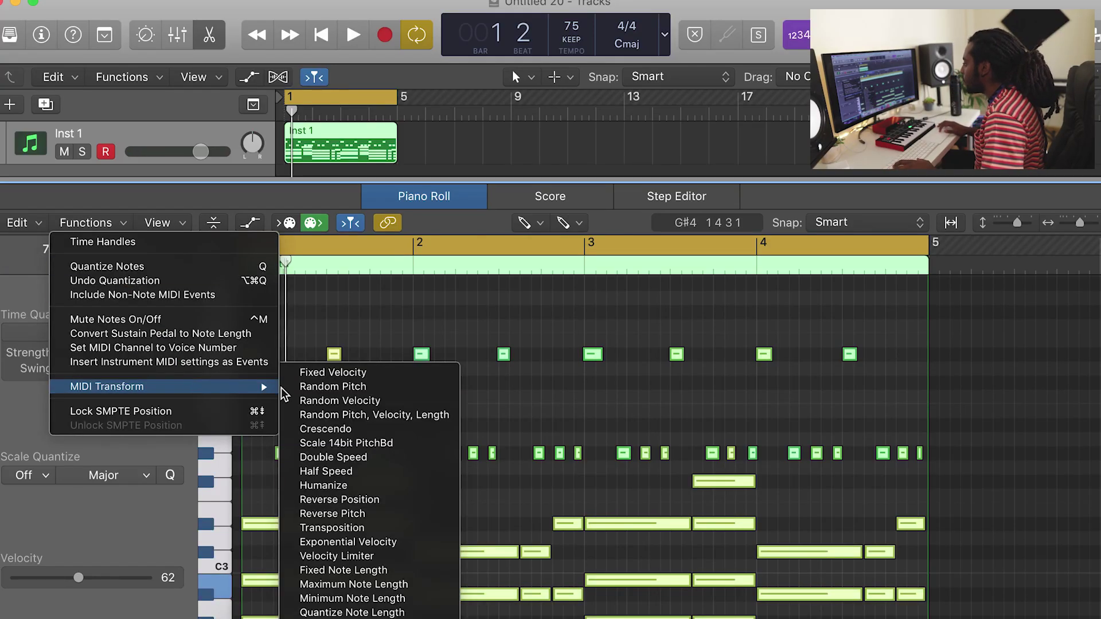
left_click(385, 485)
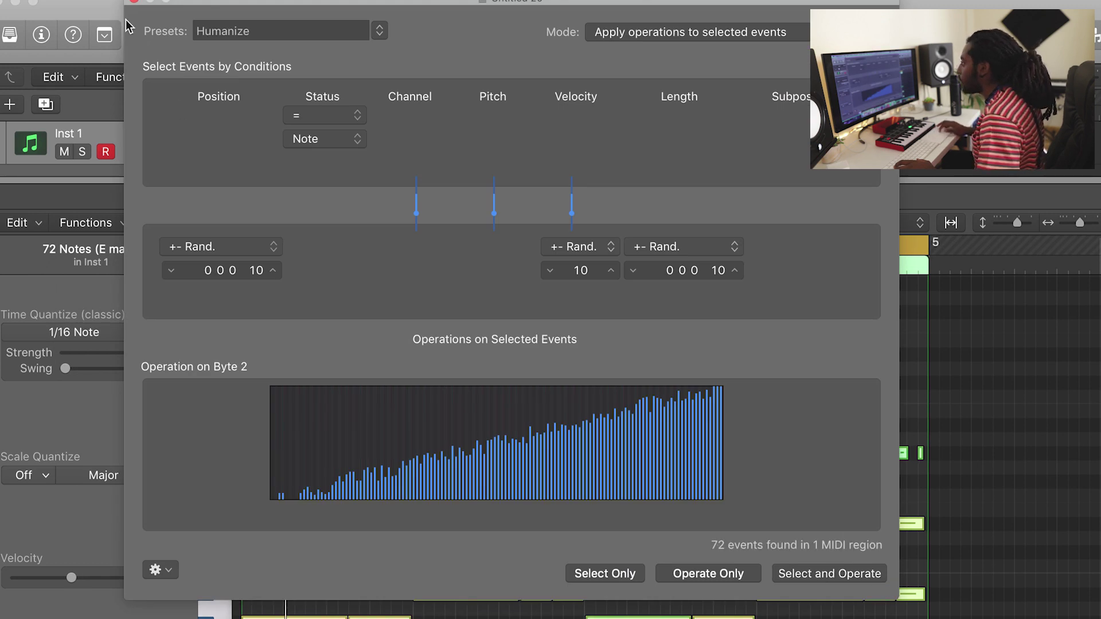
left_click(133, 2)
left_click(279, 379)
key("super+a")
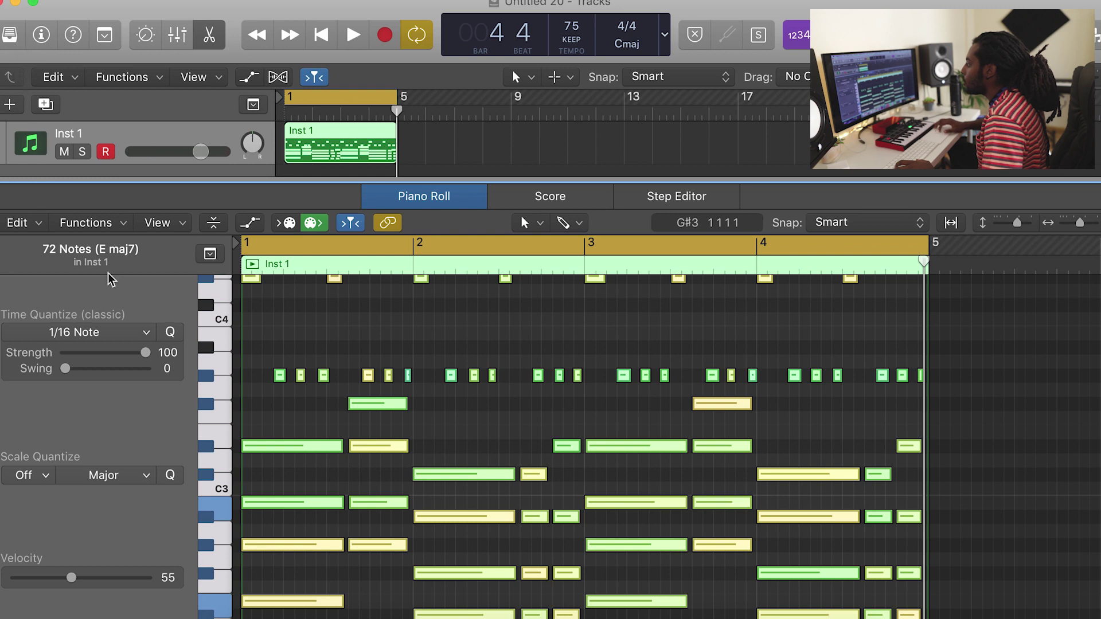
left_click(35, 38)
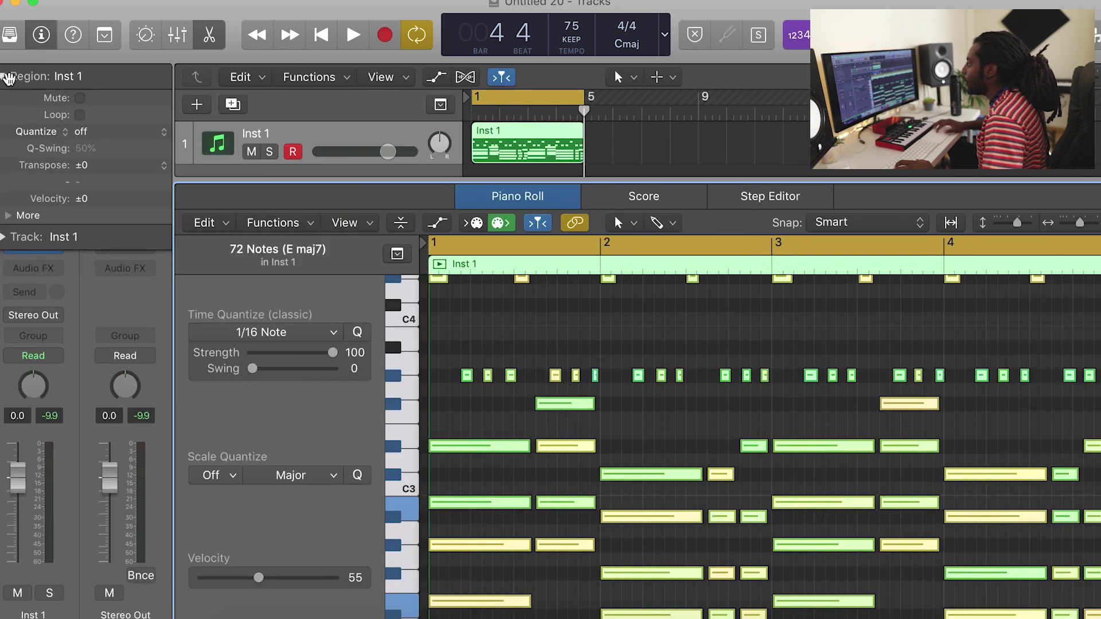
Set the region's quantize to 1/16 Note and its Q-Flam to +1/96
left_click(8, 78)
left_click(8, 79)
left_click(100, 132)
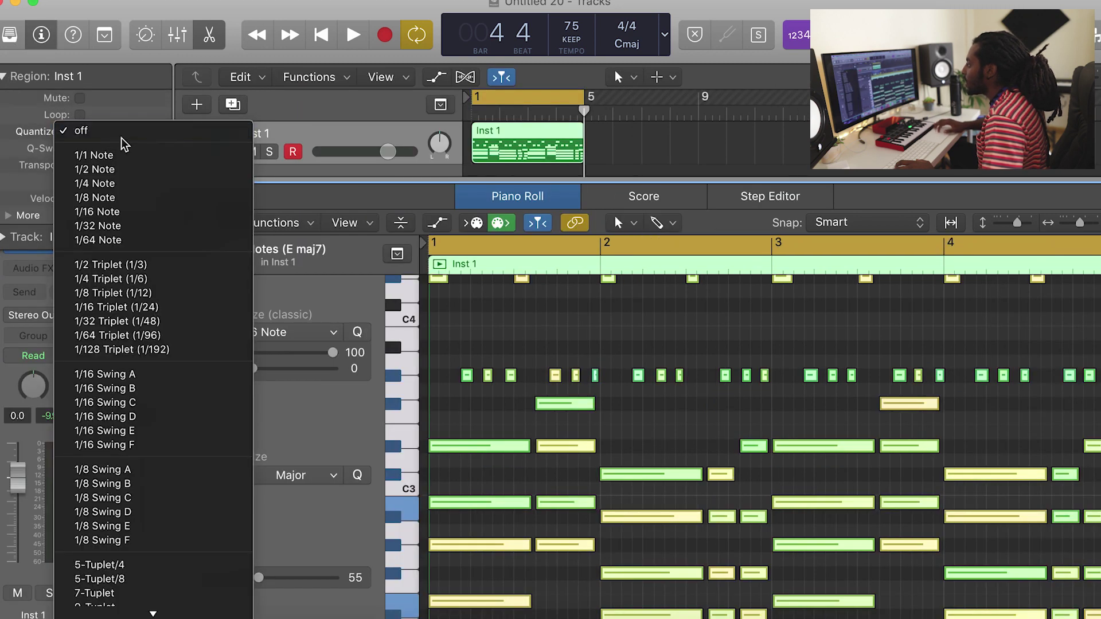
left_click(98, 211)
left_click(9, 216)
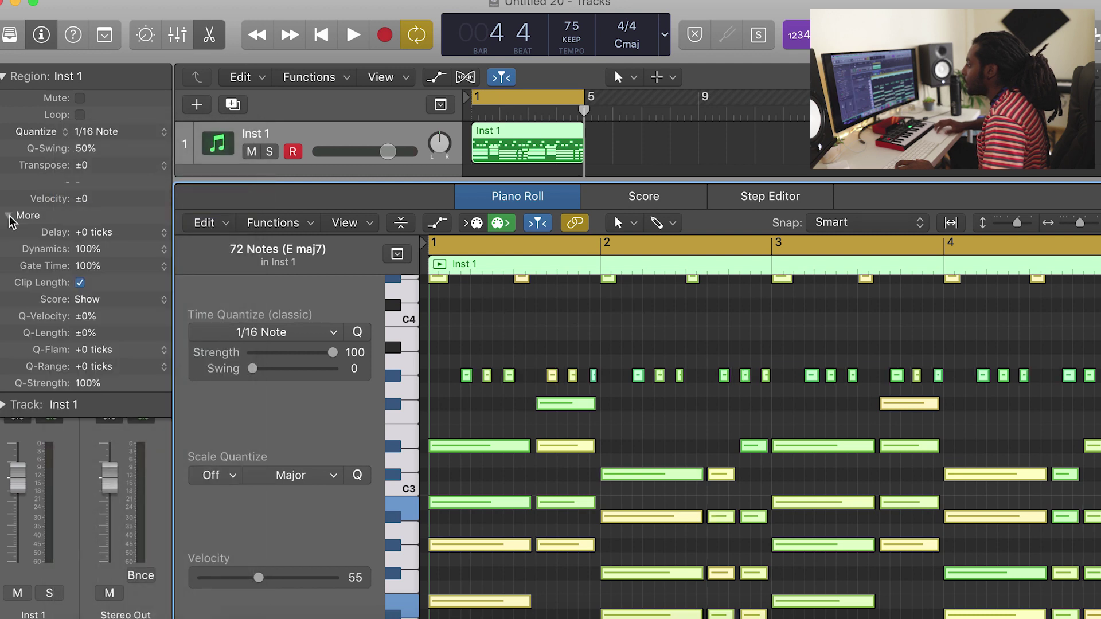
left_click(145, 352)
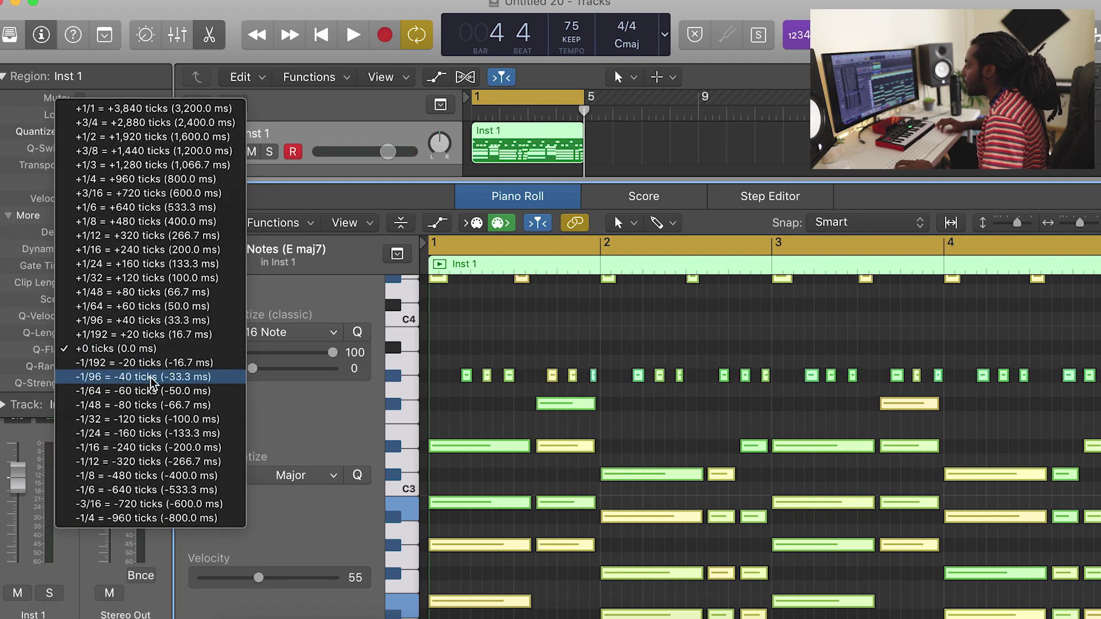
left_click(152, 319)
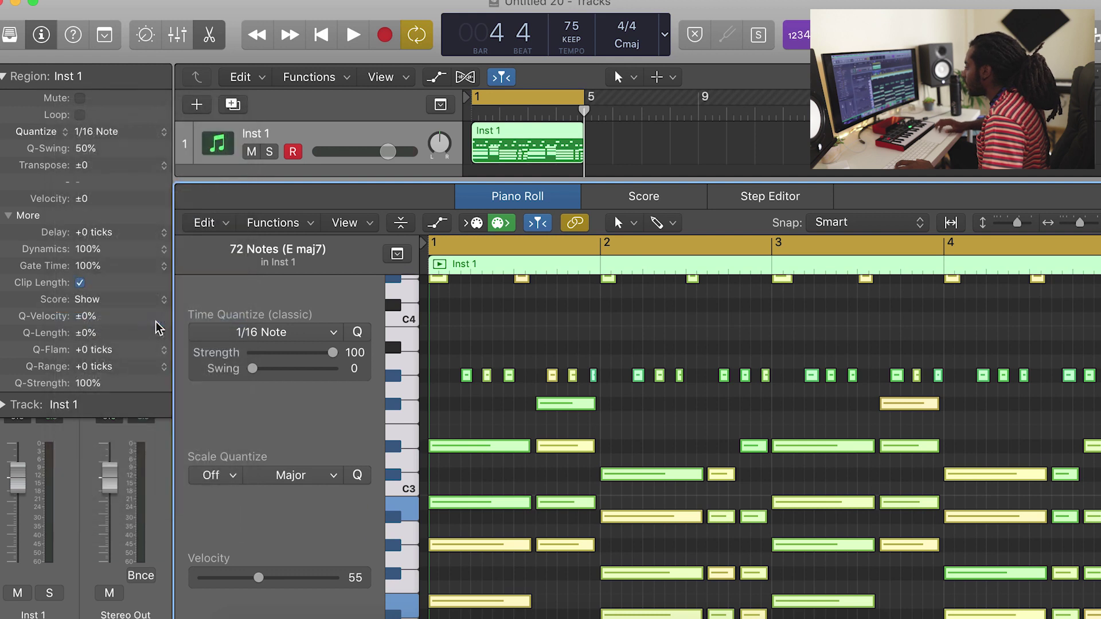
Play the region, inspect several chord notes, and nudge the start of bar 2's C3 note
key("space")
left_click(485, 433)
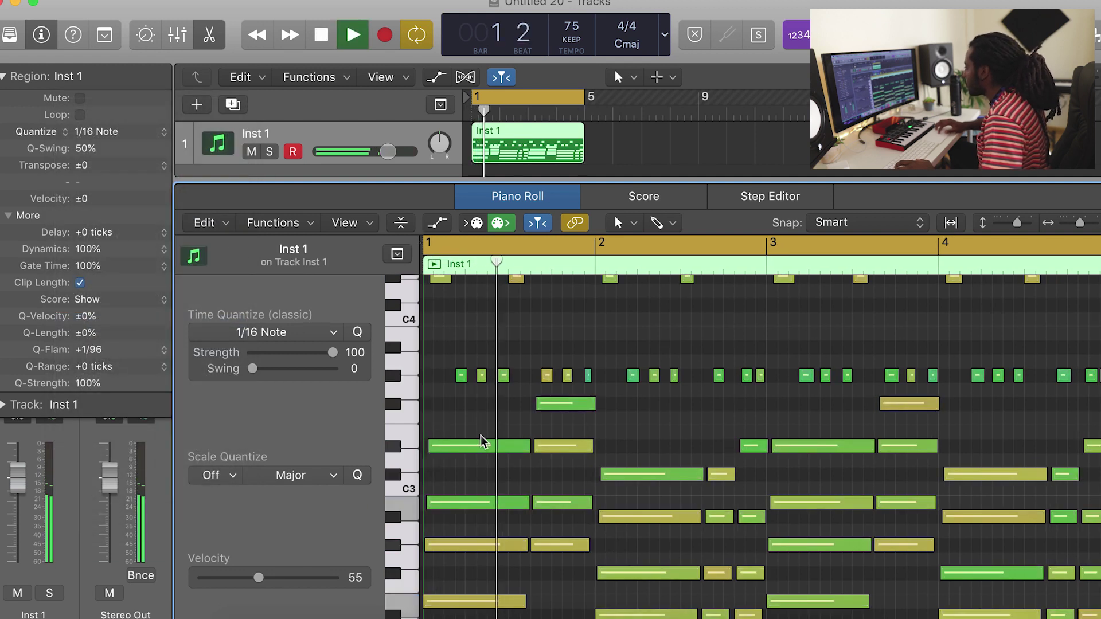
key("space")
left_click(567, 403)
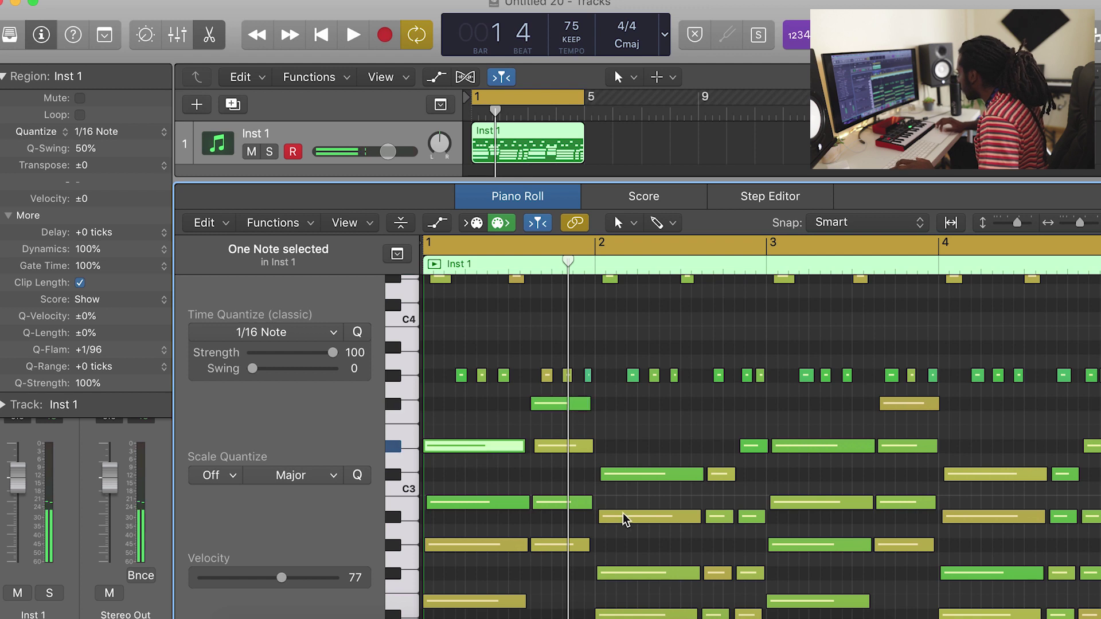
left_click(807, 447)
scroll(769, 463, "right", 5)
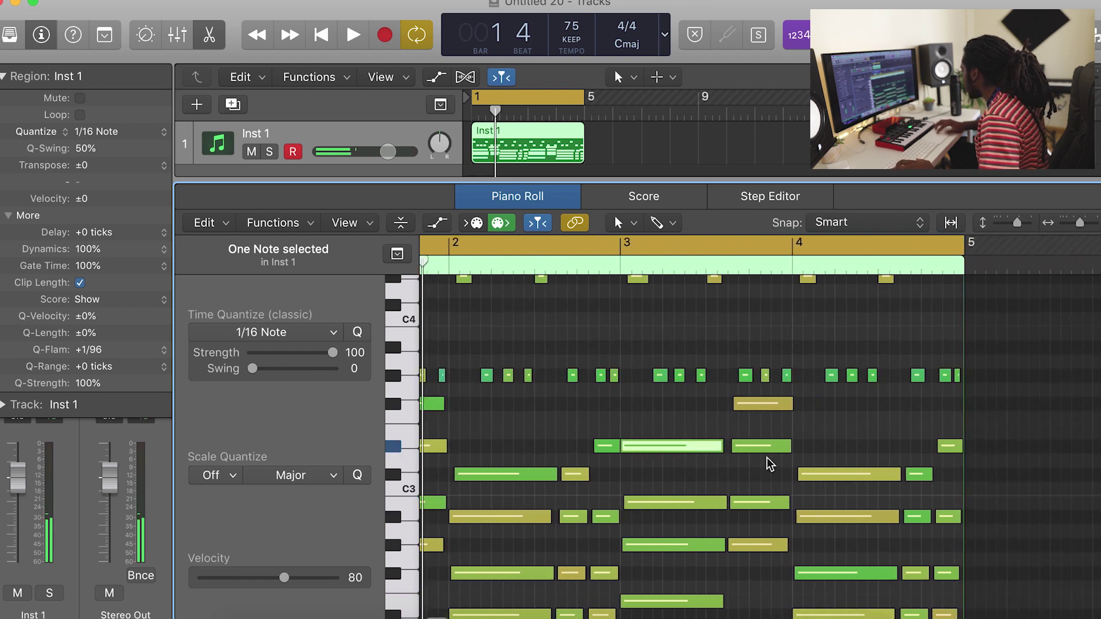
left_click(605, 447)
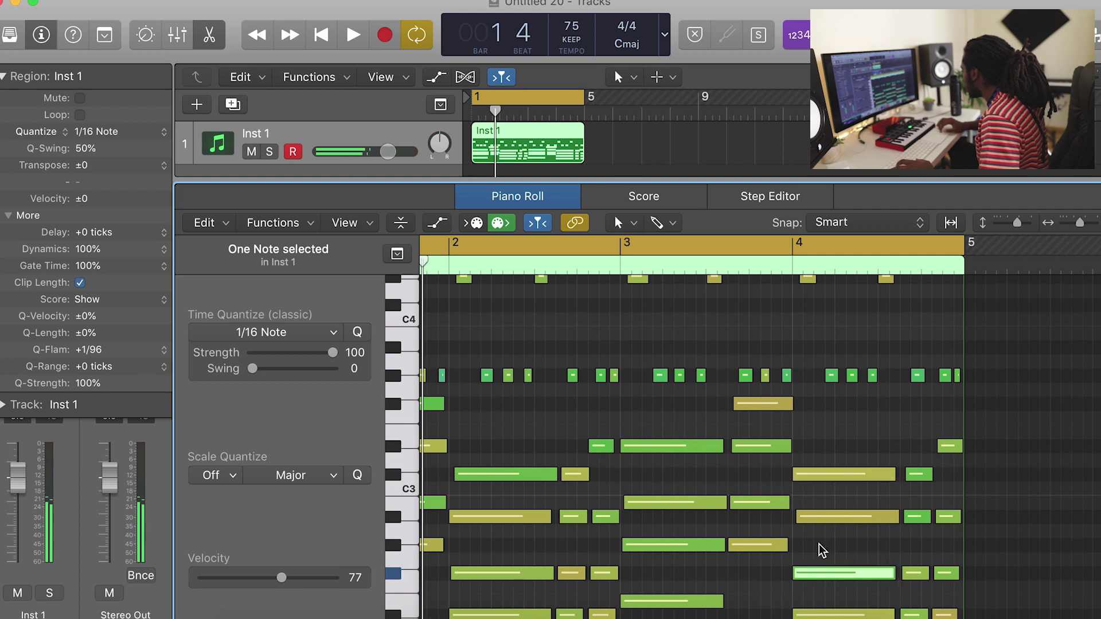
left_click(802, 517)
key("space")
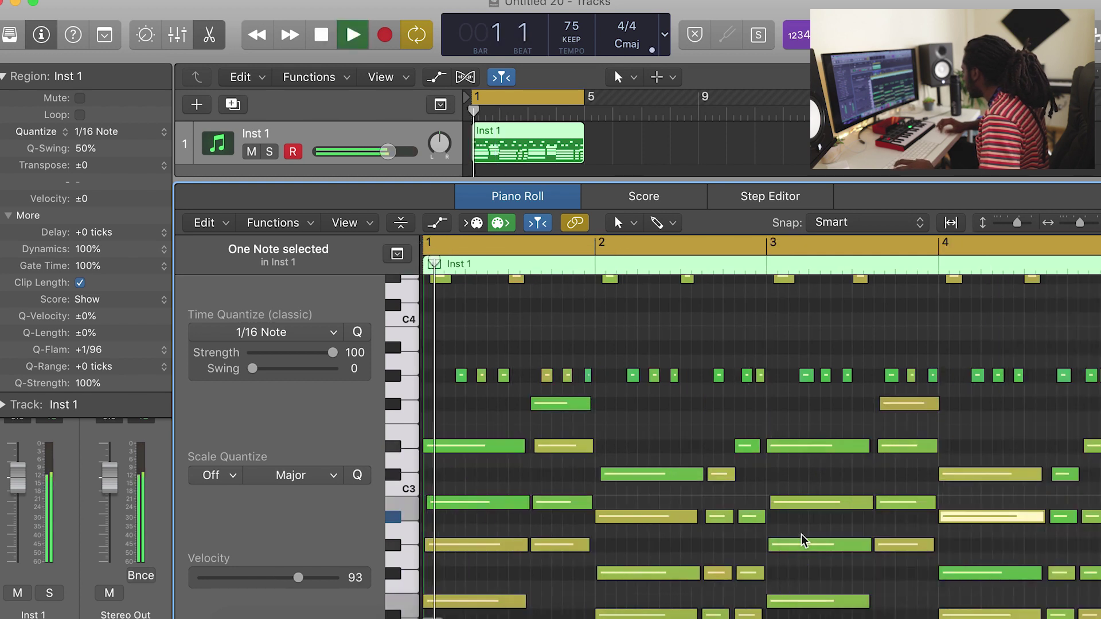
scroll(674, 567, "down", 1)
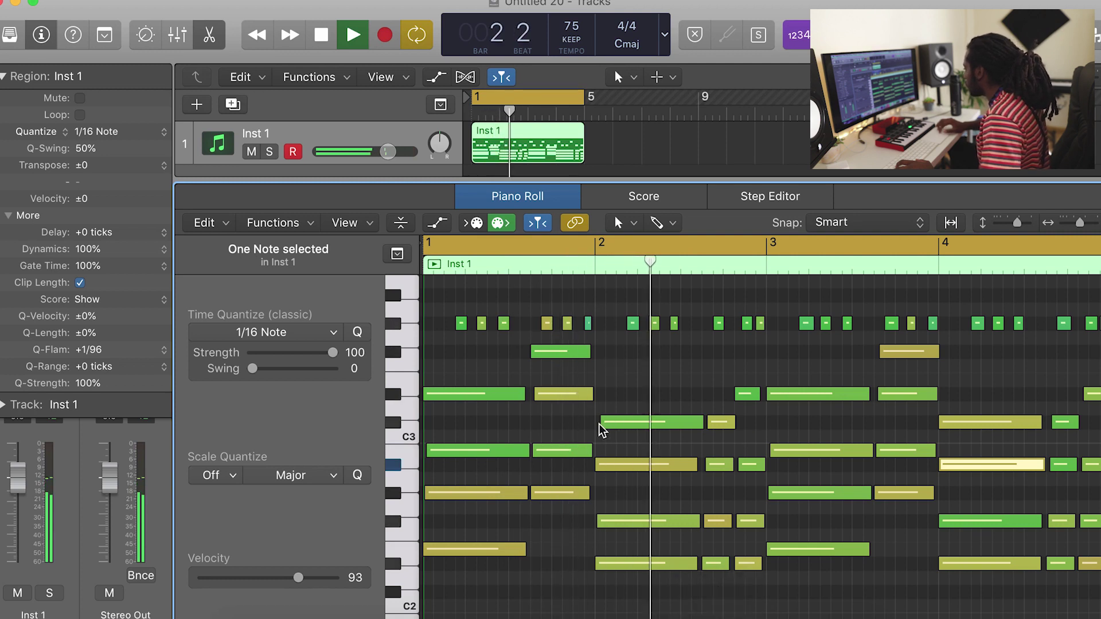
left_click_drag(601, 423, 598, 422)
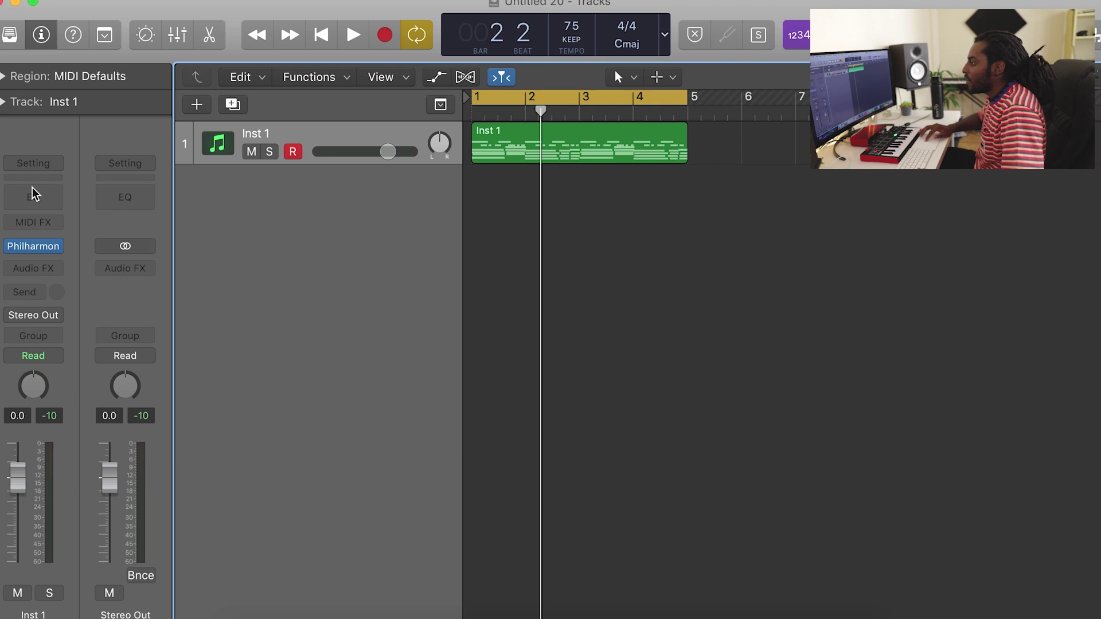
Add a Channel EQ with a low cut near 290 Hz and a narrowed 5200 Hz boost
left_click(33, 195)
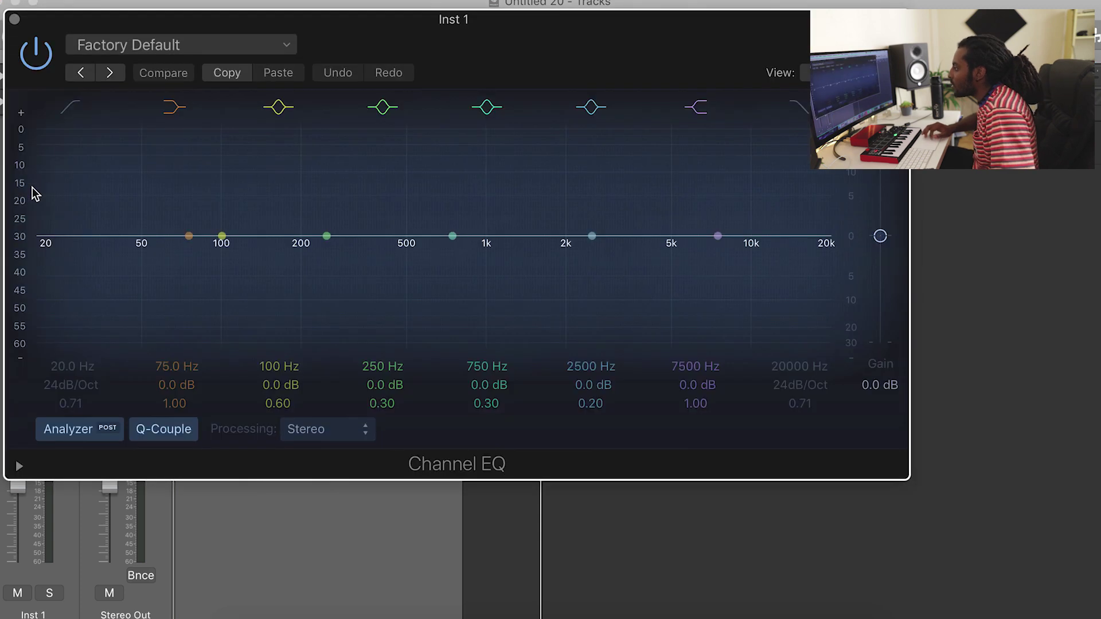
left_click(66, 109)
left_click_drag(39, 265, 371, 270)
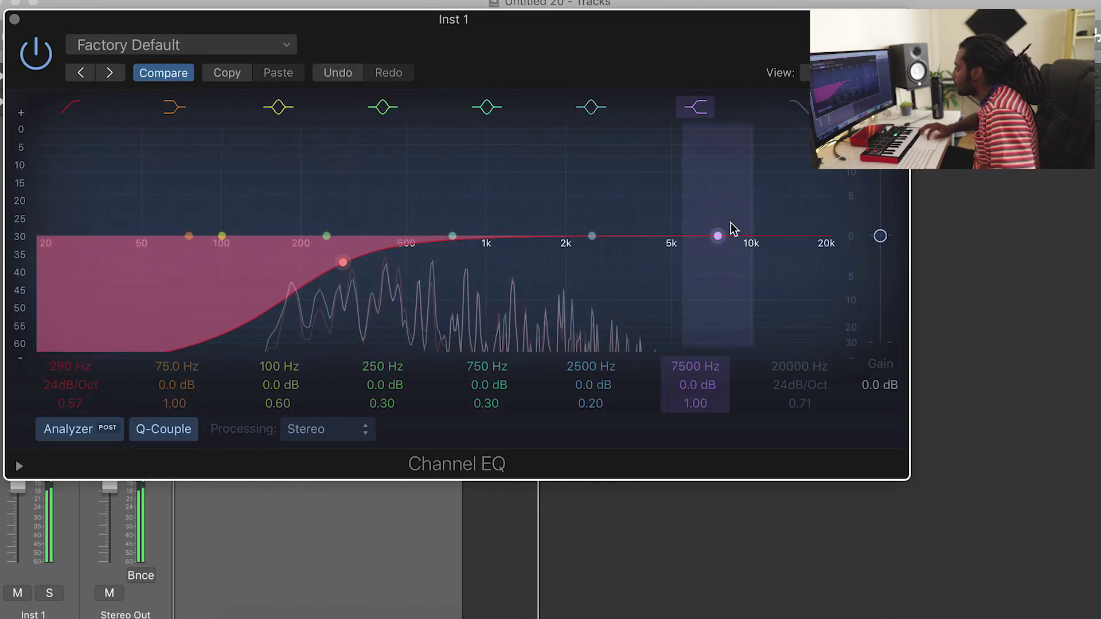
left_click_drag(623, 239, 692, 228)
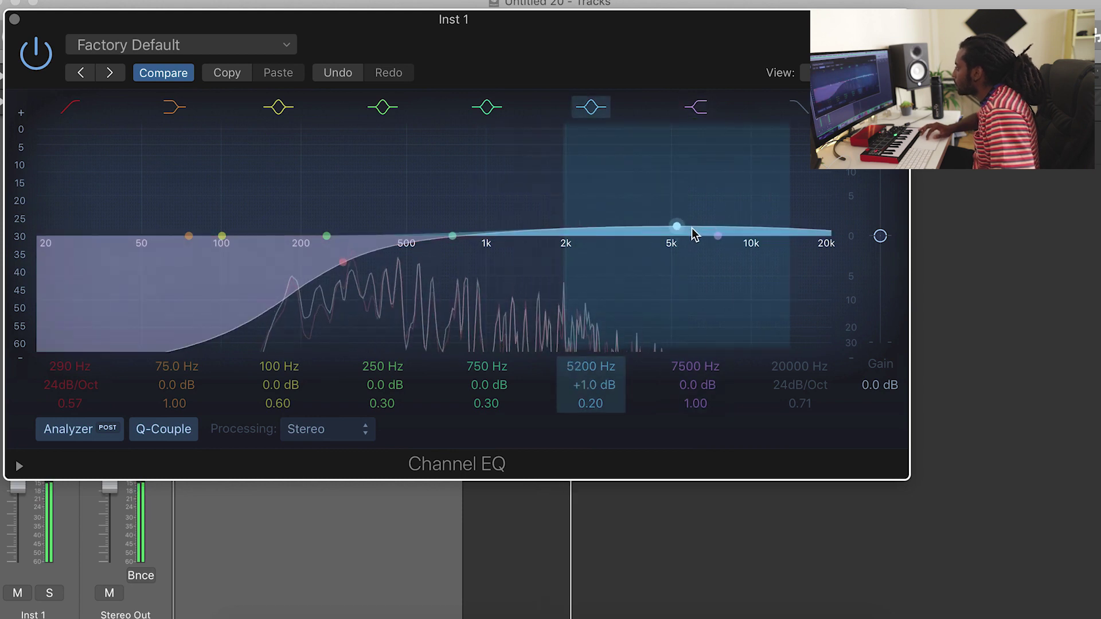
left_click_drag(596, 405, 597, 383)
left_click(15, 20)
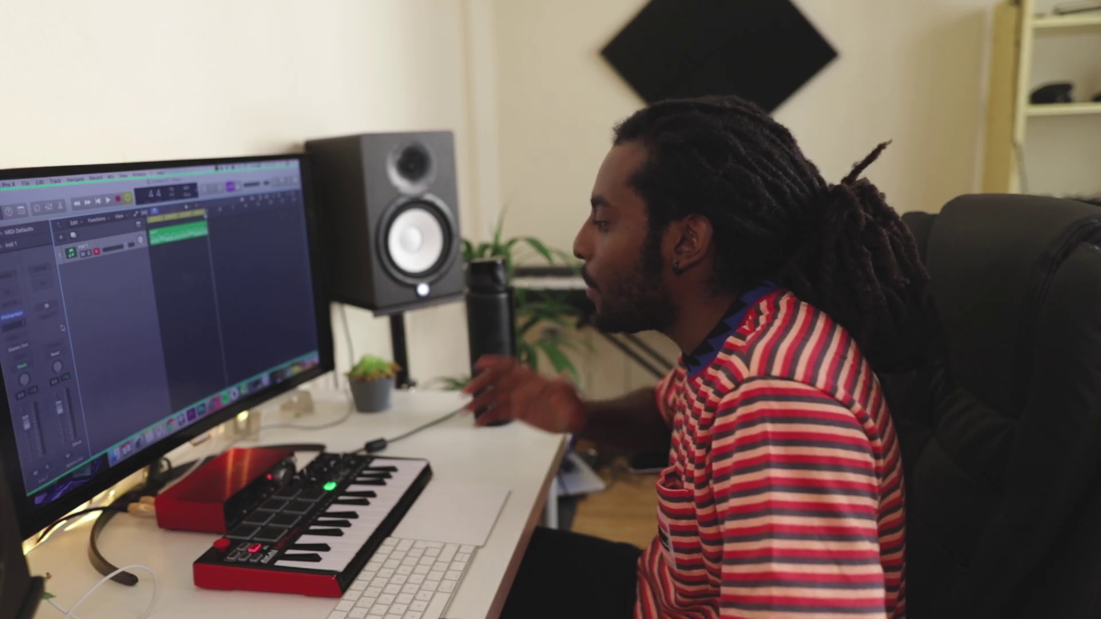
Set RC-20 Retro Color to the VHS preset with the Noise module off
left_click(12, 316)
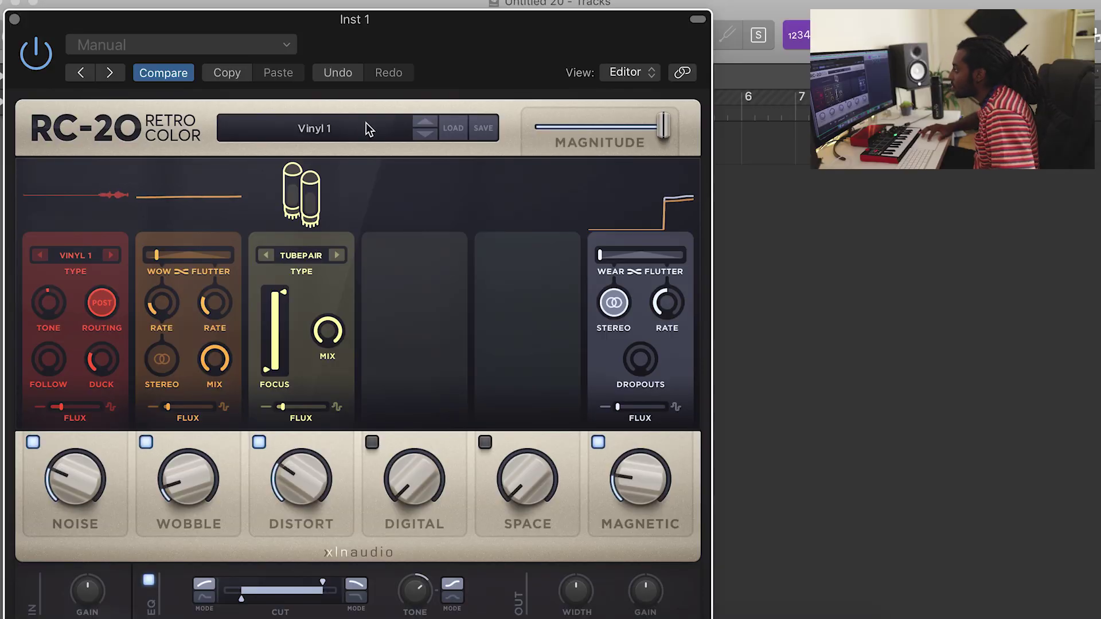
left_click(343, 131)
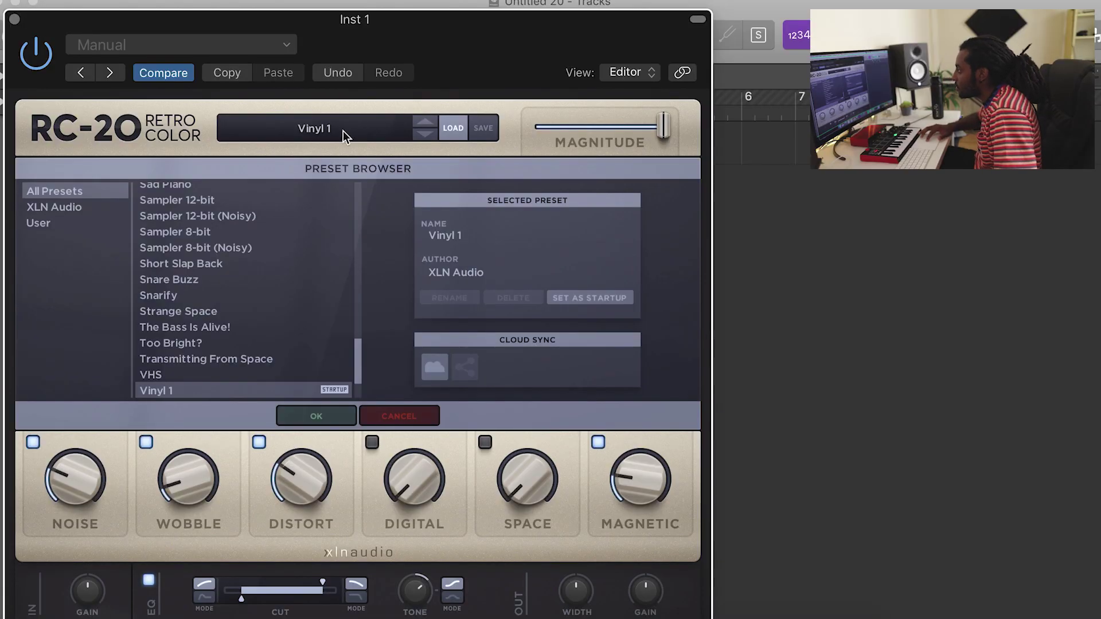
left_click(158, 375)
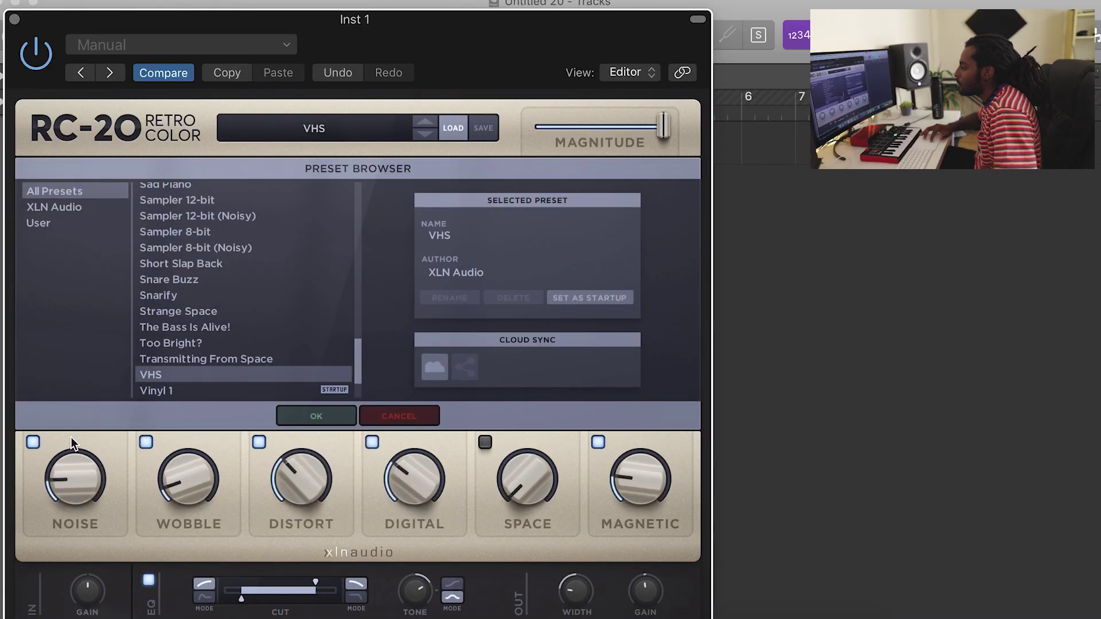
left_click(33, 442)
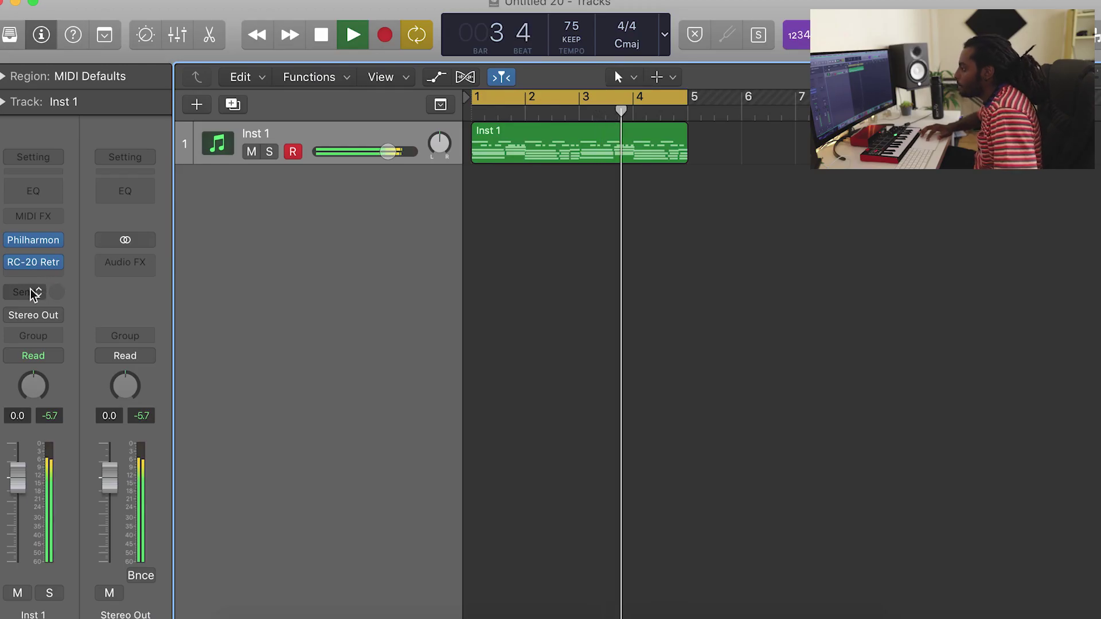
Send Inst 1 to Bus 1 on a new aux channel at -24.0
left_click(33, 292)
mouse_move(69, 369)
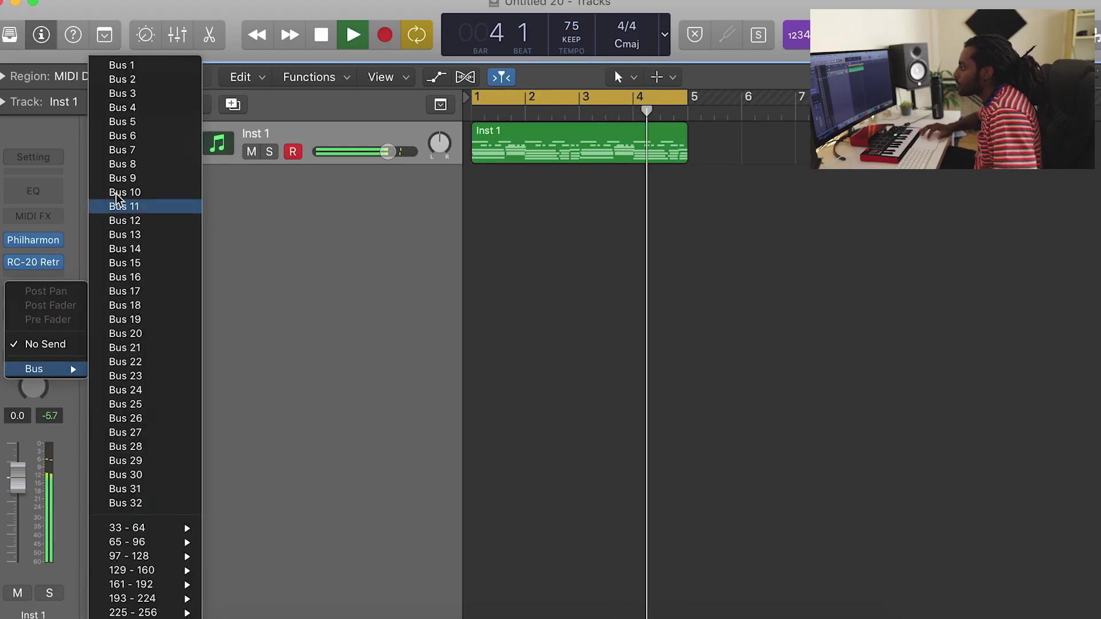
left_click(118, 65)
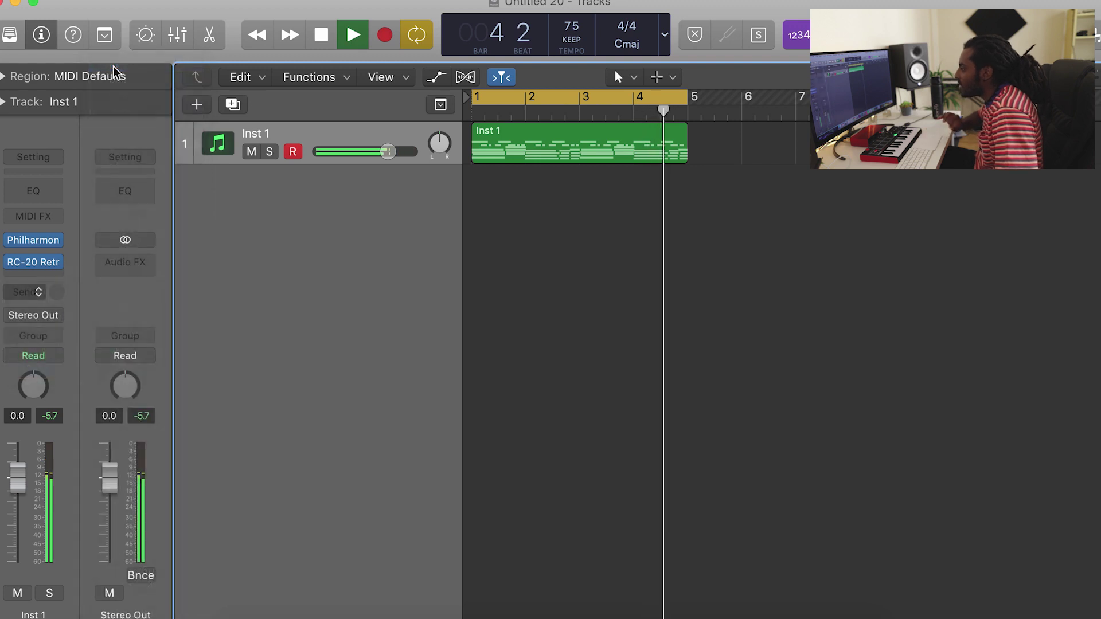
Insert a stereo ChromaVerb reverb on the Aux 1 channel
left_click(143, 257)
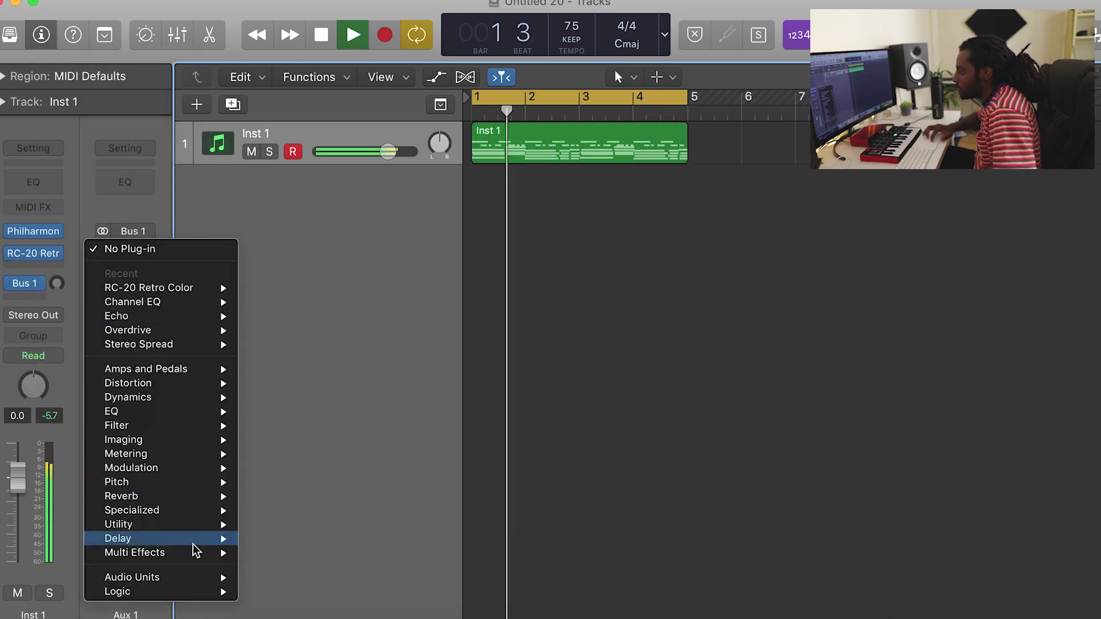
mouse_move(147, 495)
mouse_move(323, 502)
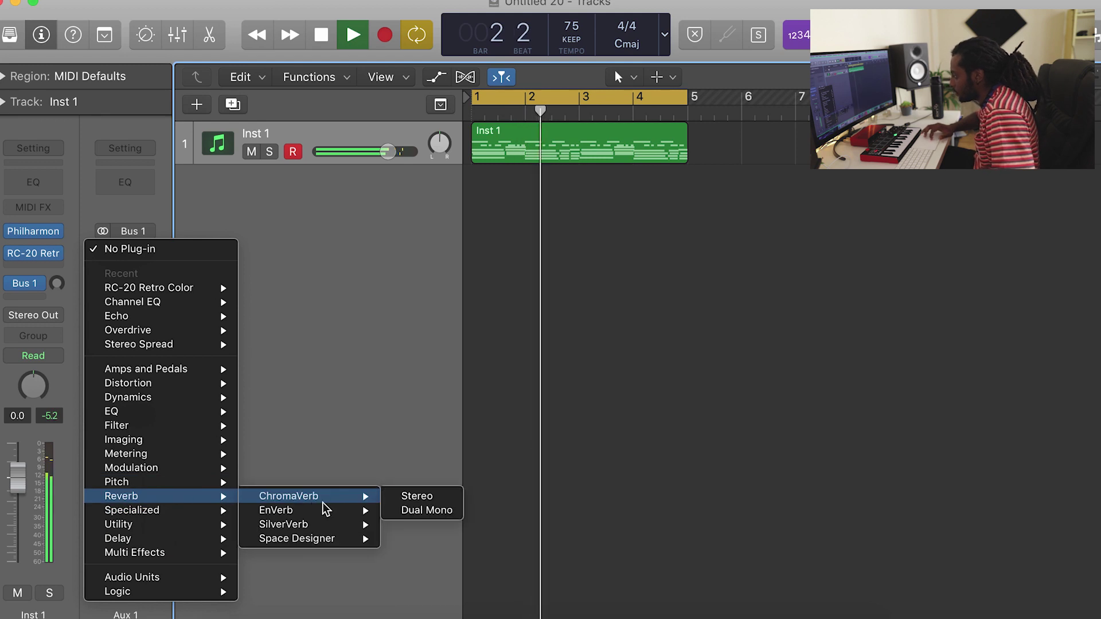
left_click(415, 496)
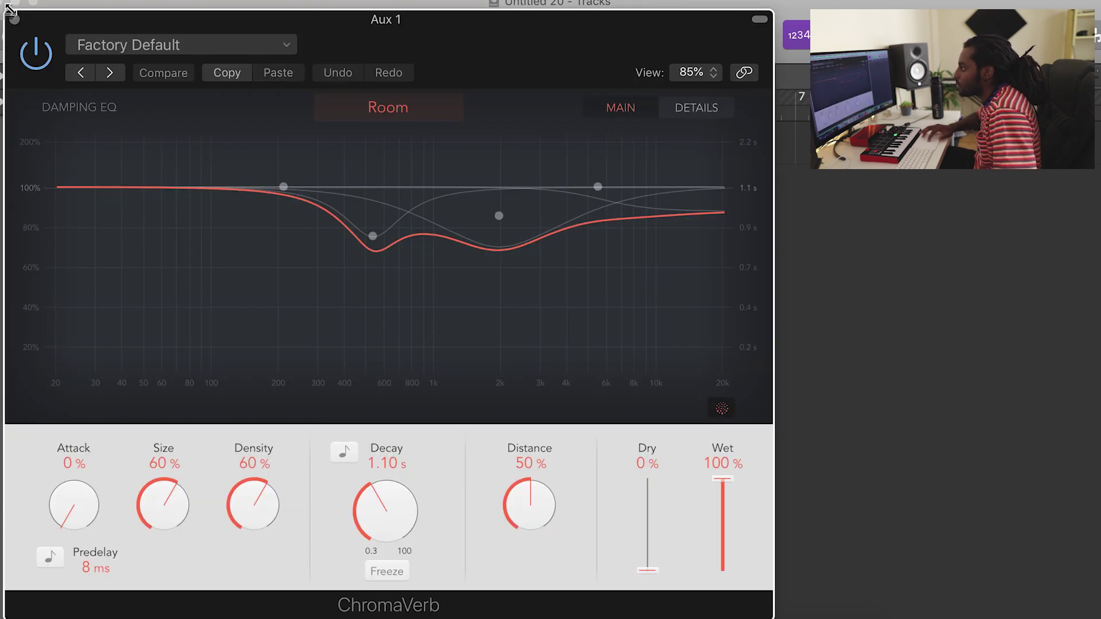
left_click(14, 19)
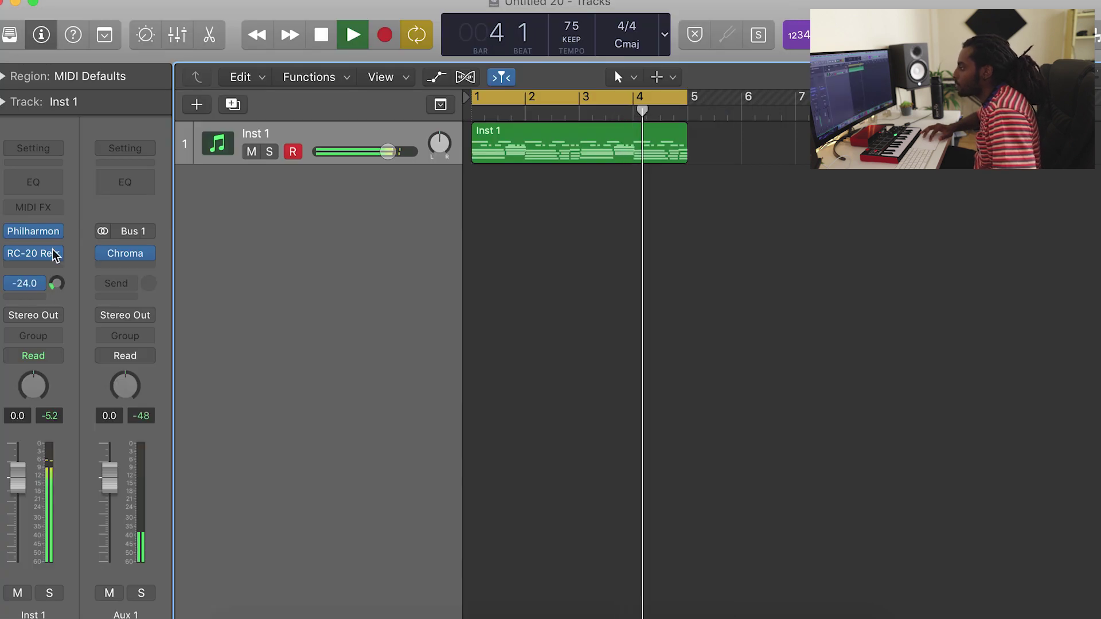
Raise Inst 1's reverb send to -9.6 and search for a 'flute' instrument
left_click_drag(55, 284, 51, 283)
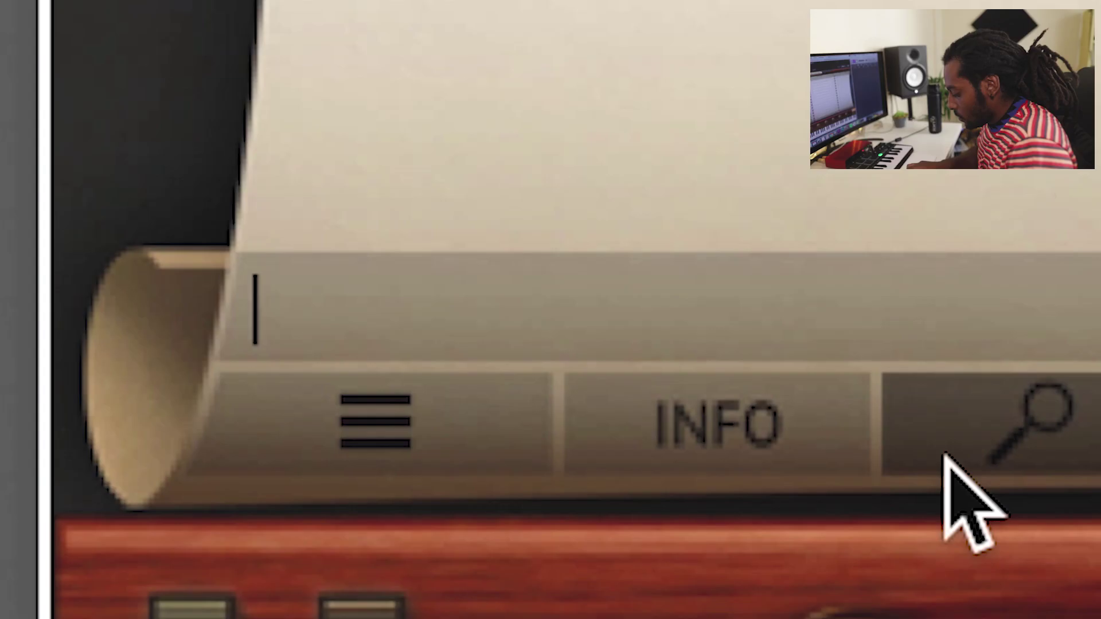
type("flute")
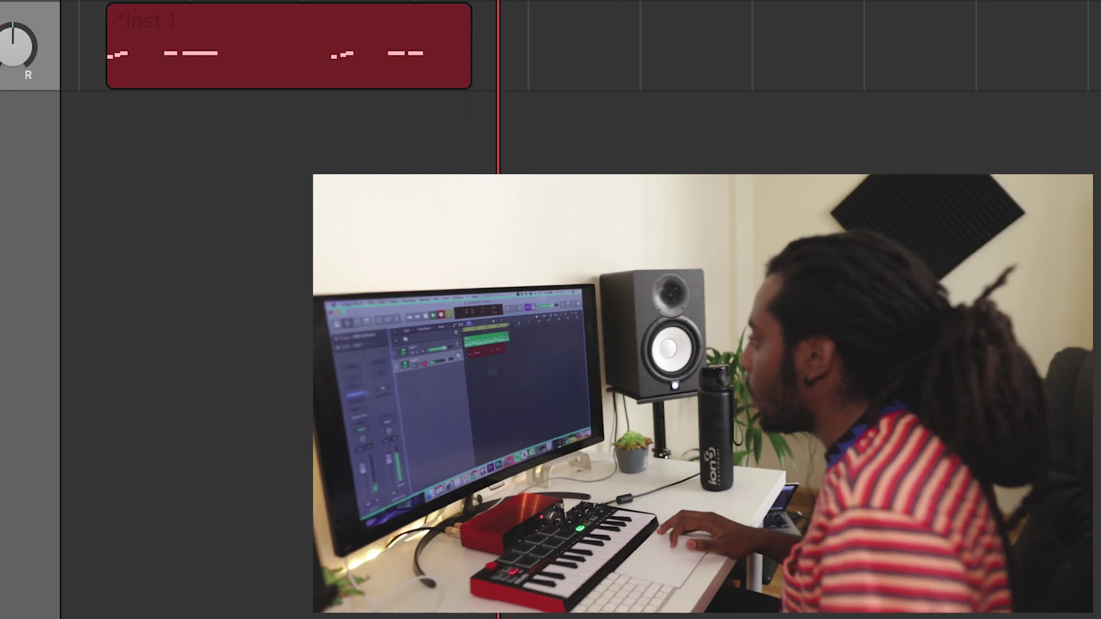
Stop recording the melody and load the VHS preset in its RC-20
key("space")
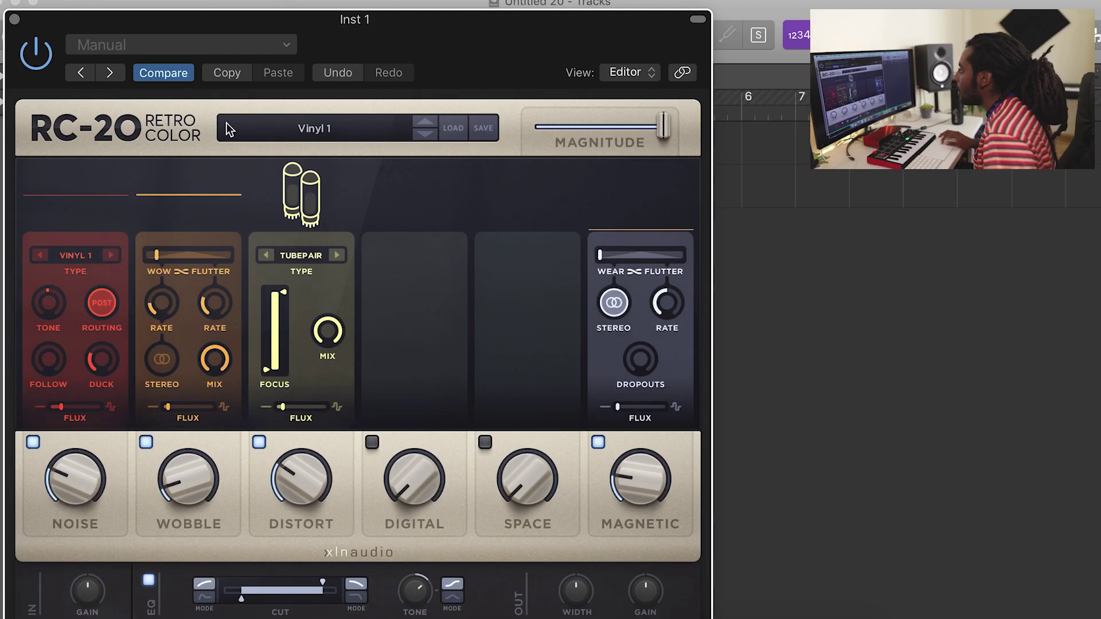
left_click(318, 129)
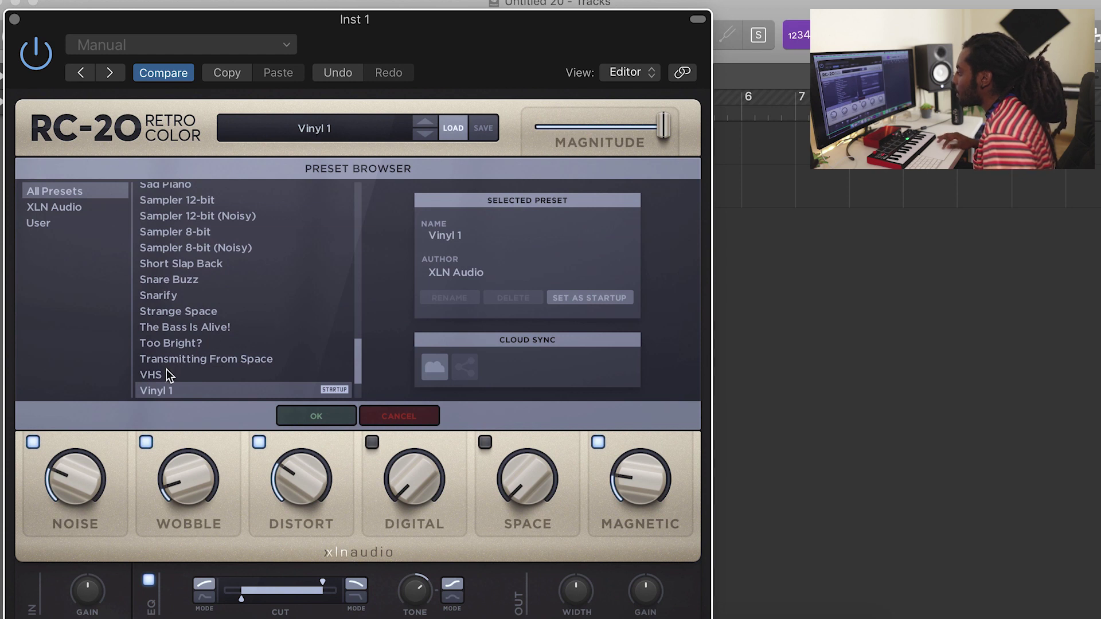
left_click(151, 375)
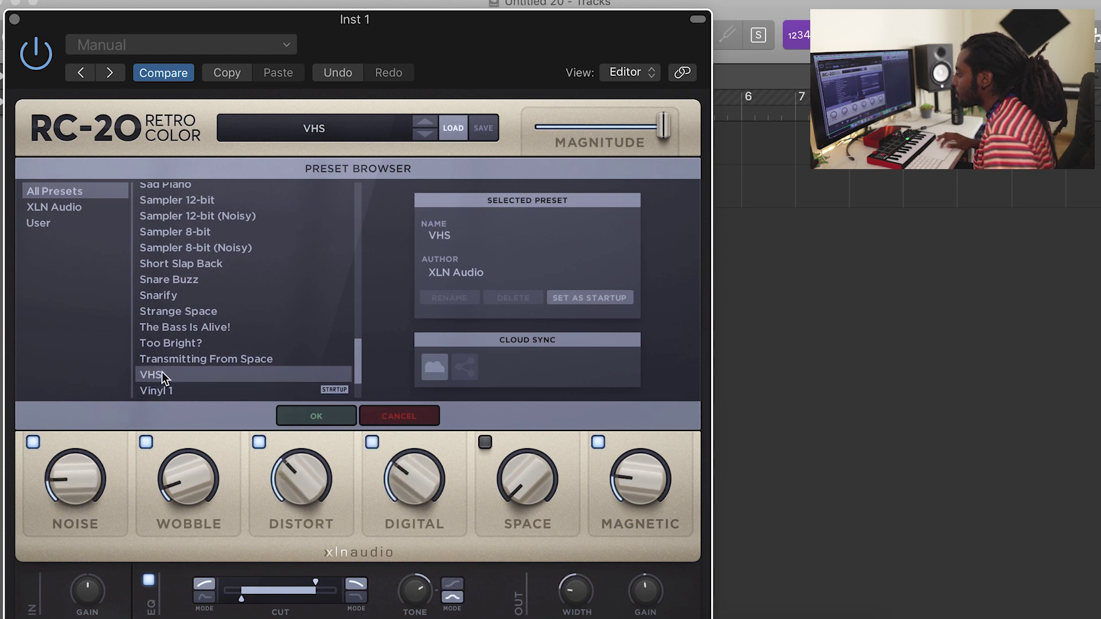
left_click(14, 20)
Lower the melody track's fader to -2.7 dB and insert a Channel EQ
key("space")
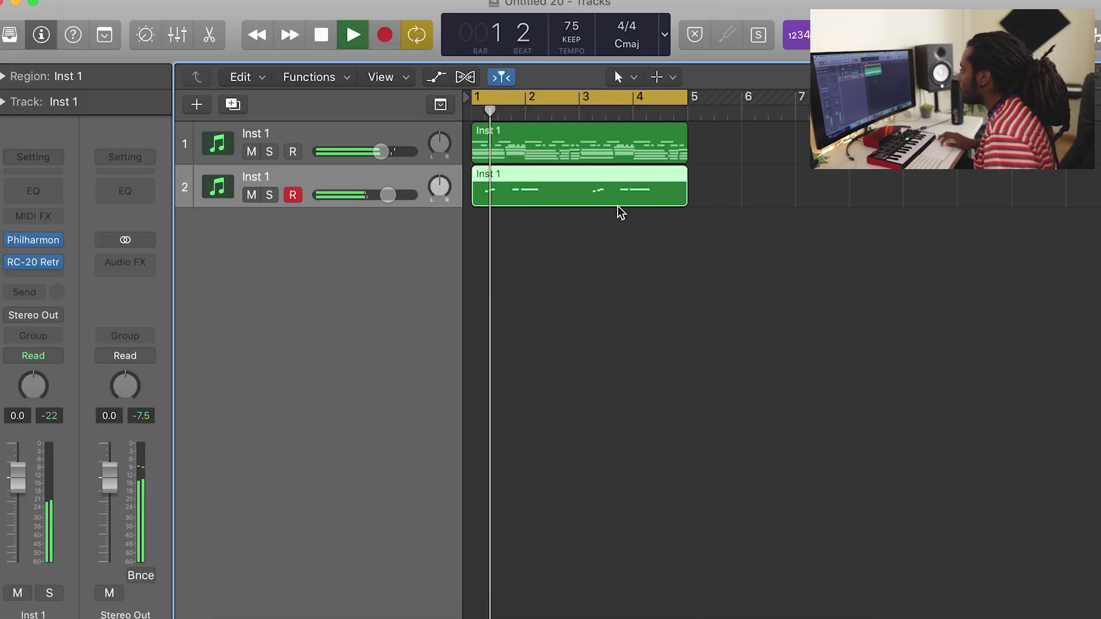
left_click_drag(387, 195, 377, 196)
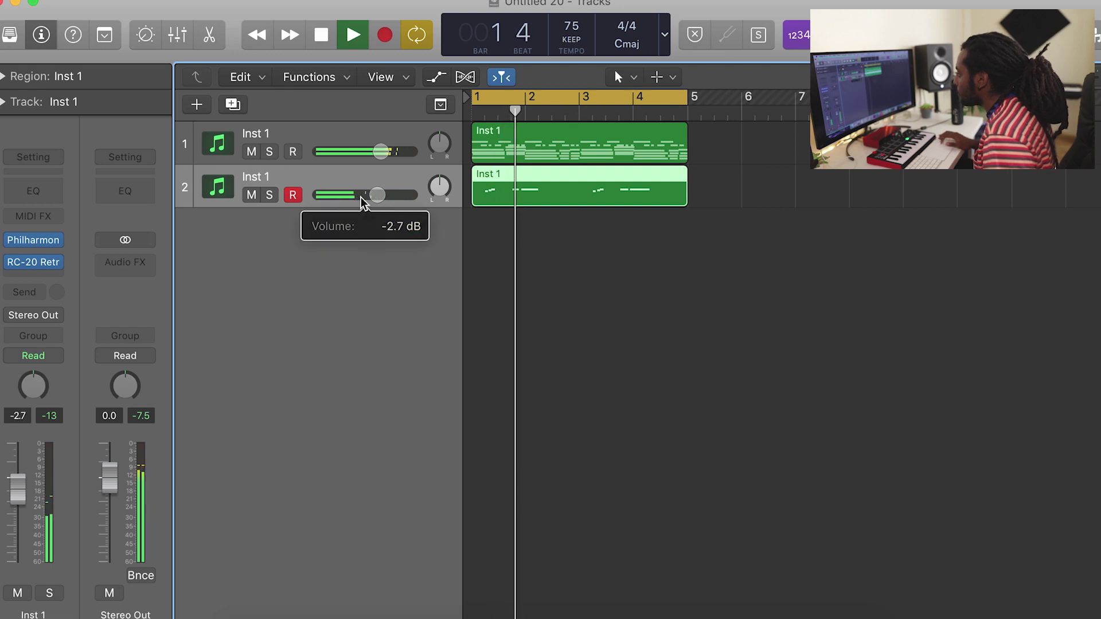
key("space")
left_click(49, 192)
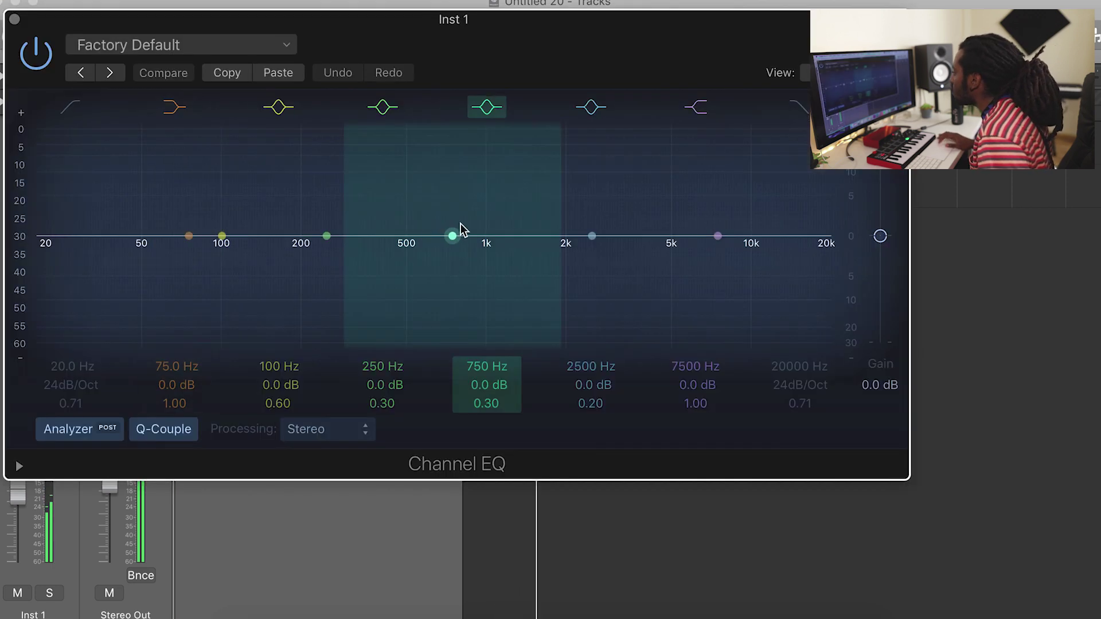
Boost +5 dB near 6900 Hz with a narrower peak and cut lows below 760 Hz
left_click_drag(592, 235, 645, 195)
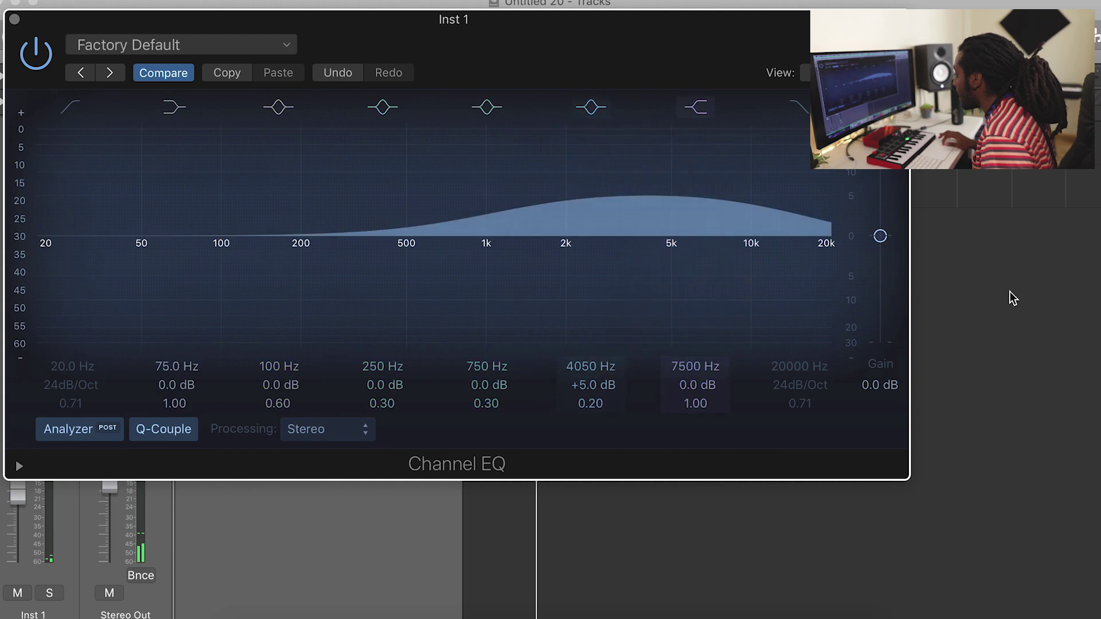
left_click_drag(590, 404, 591, 394)
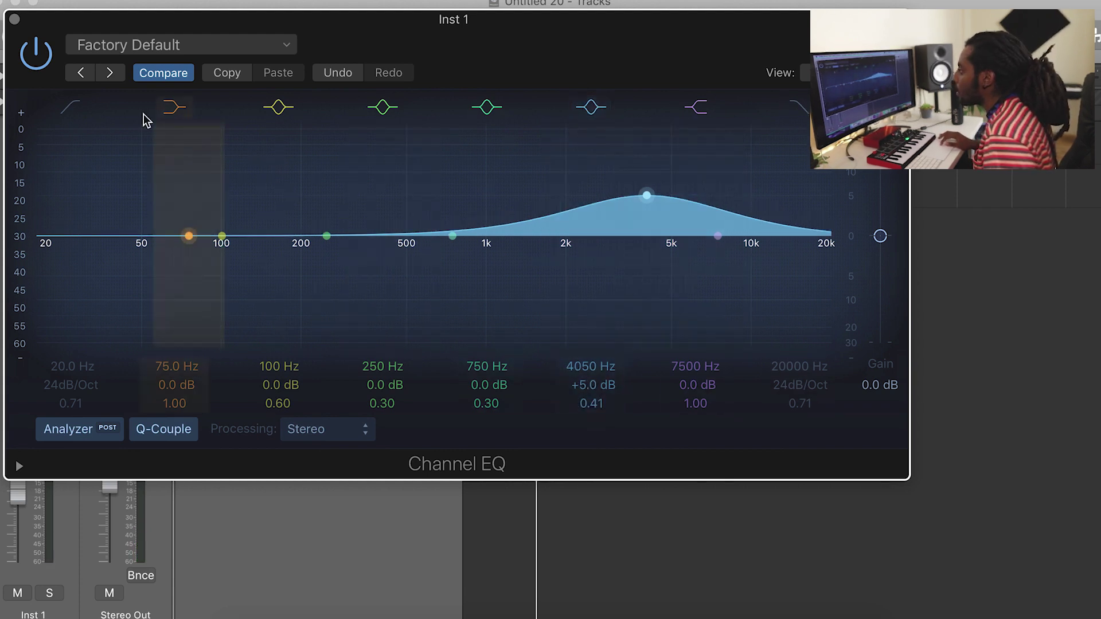
key("space")
left_click(71, 429)
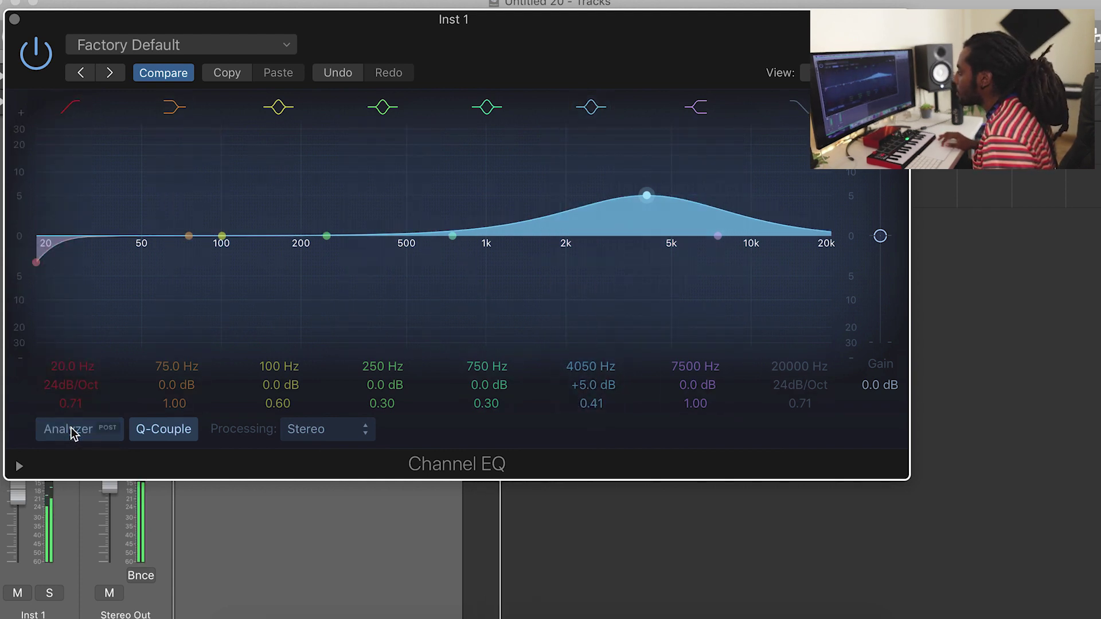
left_click_drag(46, 263, 453, 262)
left_click_drag(688, 202, 754, 201)
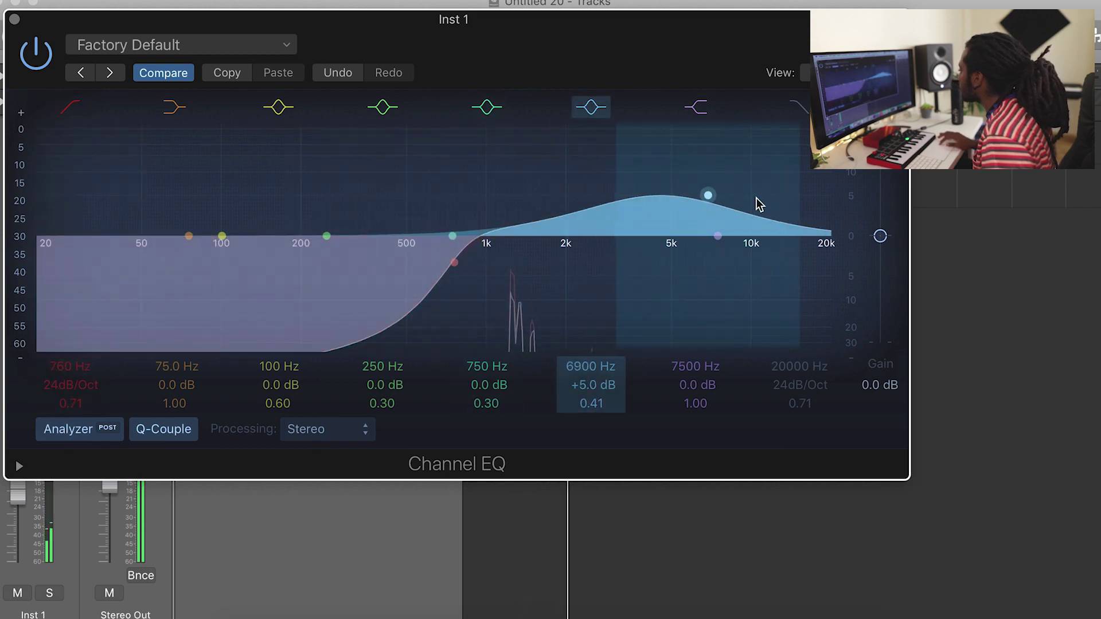
mouse_move(582, 403)
left_mouse_down()
mouse_move(582, 372)
mouse_move(582, 390)
left_mouse_up()
left_click_drag(724, 230, 602, 209)
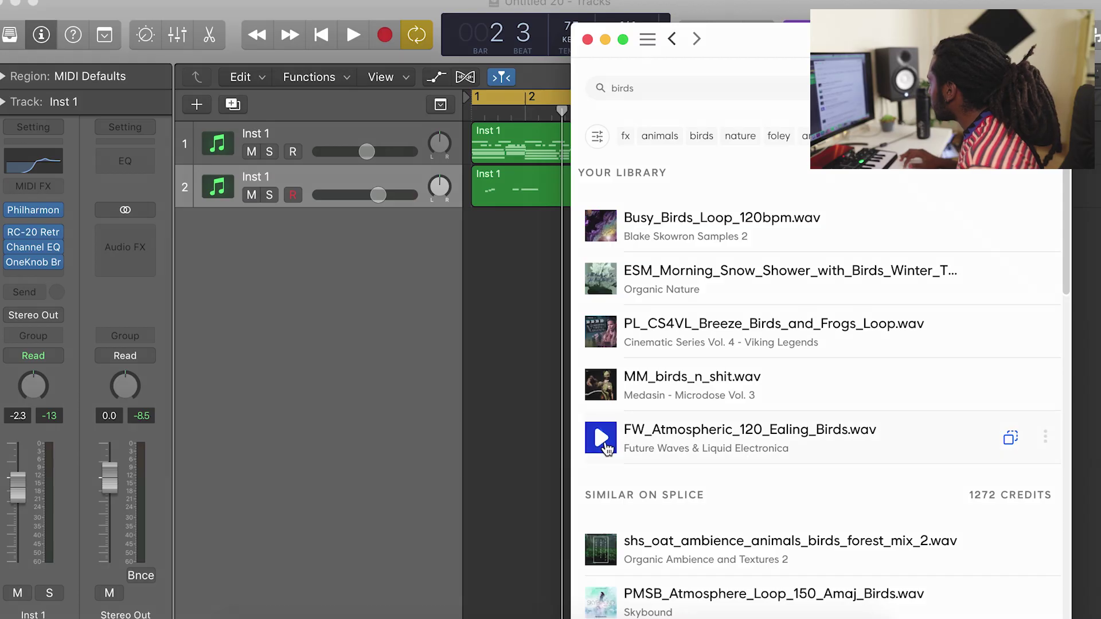
Add the FW_Atmospheric_120_Ealing_Birds sample from Splice as a new track starting at bar 1
left_click(741, 430)
left_click_drag(739, 54, 852, 50)
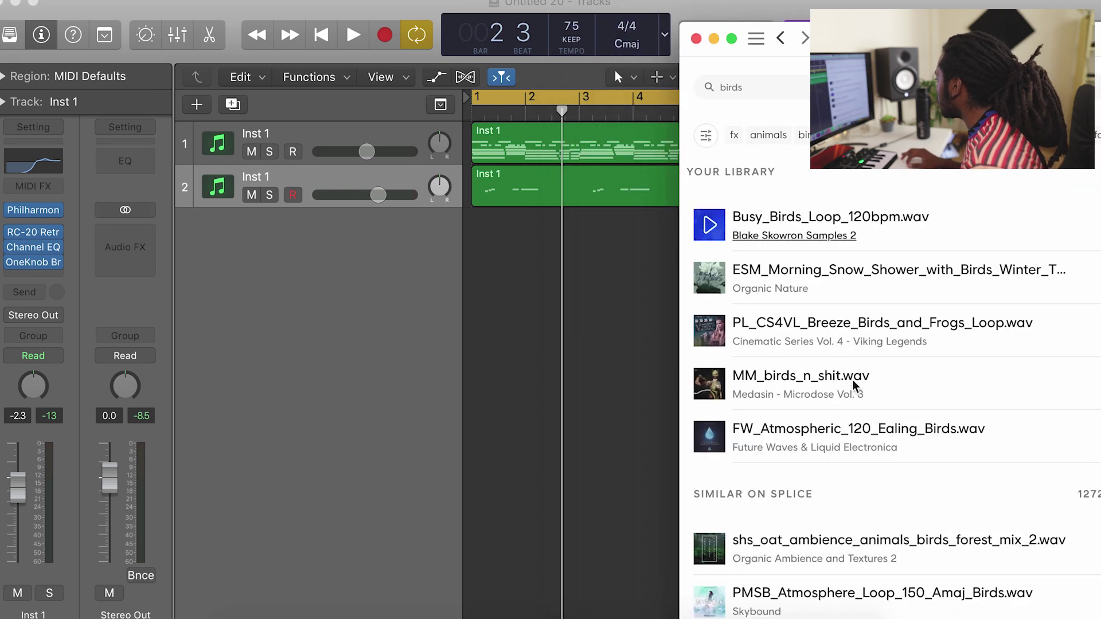
left_click_drag(849, 430, 481, 246)
key("space")
left_click_drag(389, 238, 339, 247)
key("space")
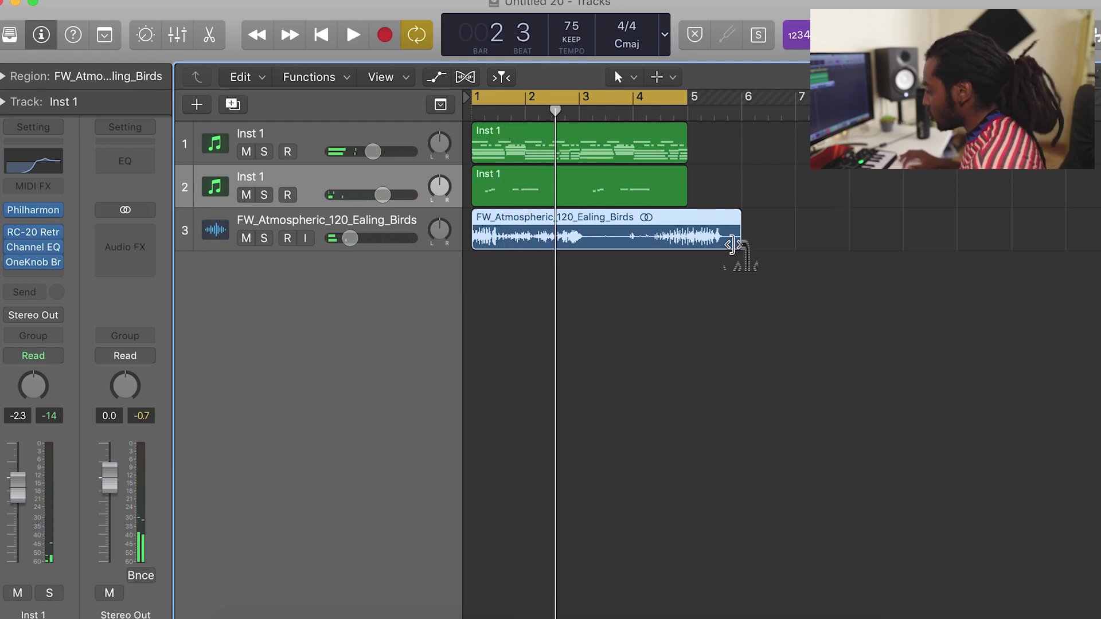
Stretch the birds region to four bars and adjust the Ultrabeat track's volume
left_click_drag(734, 246, 688, 246)
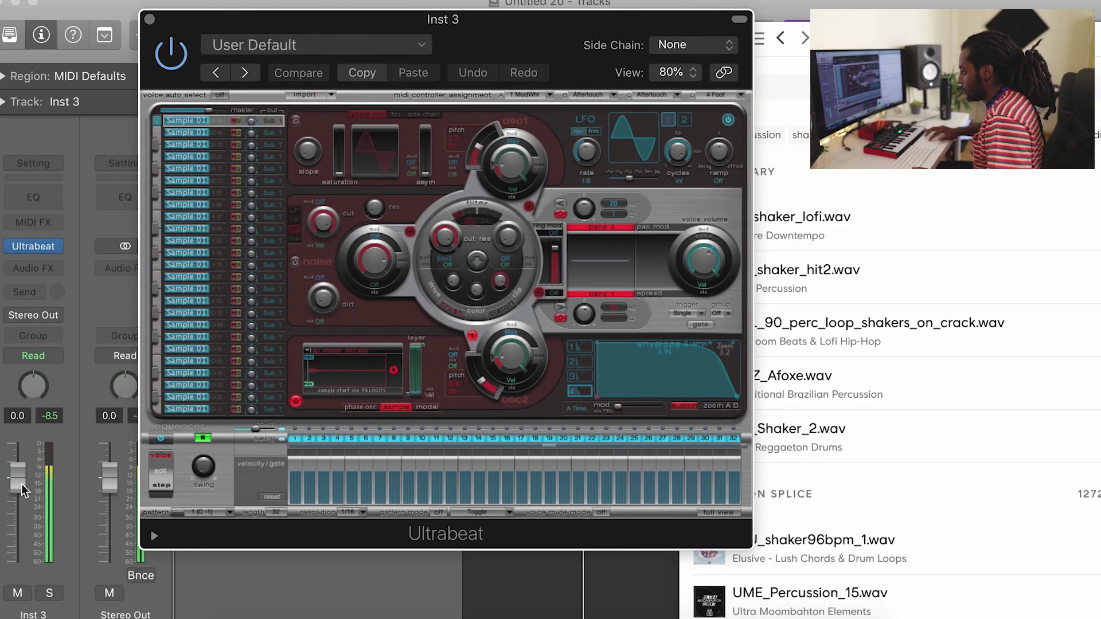
left_click_drag(22, 483, 24, 560)
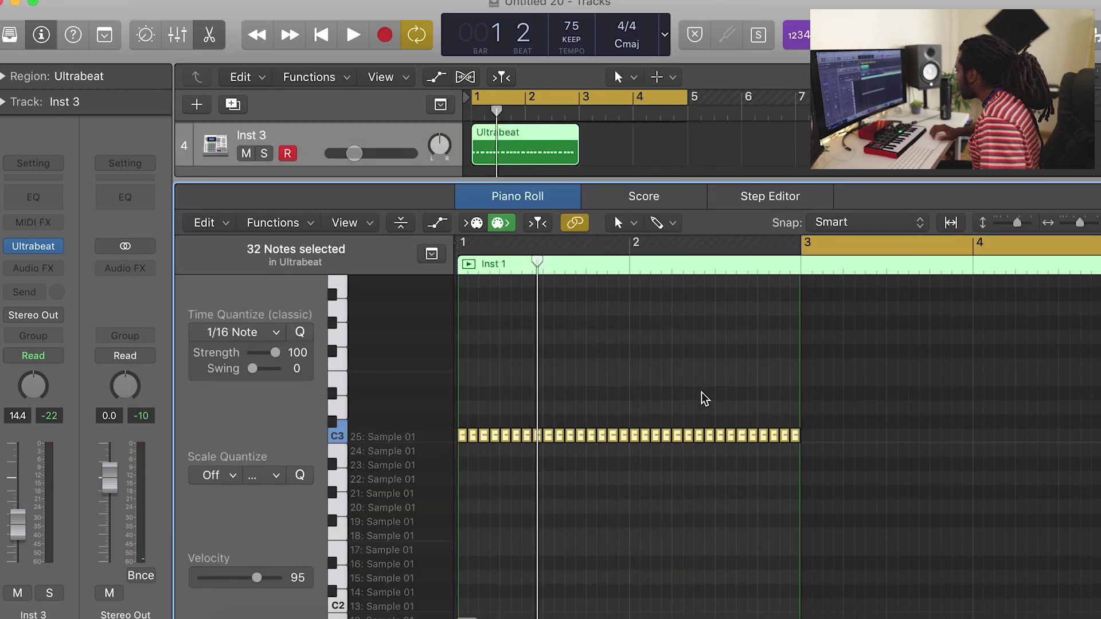
Set most Ultrabeat sixteenth notes to velocity 61, keeping a few accents higher
key("super+Right")
key("super+Right")
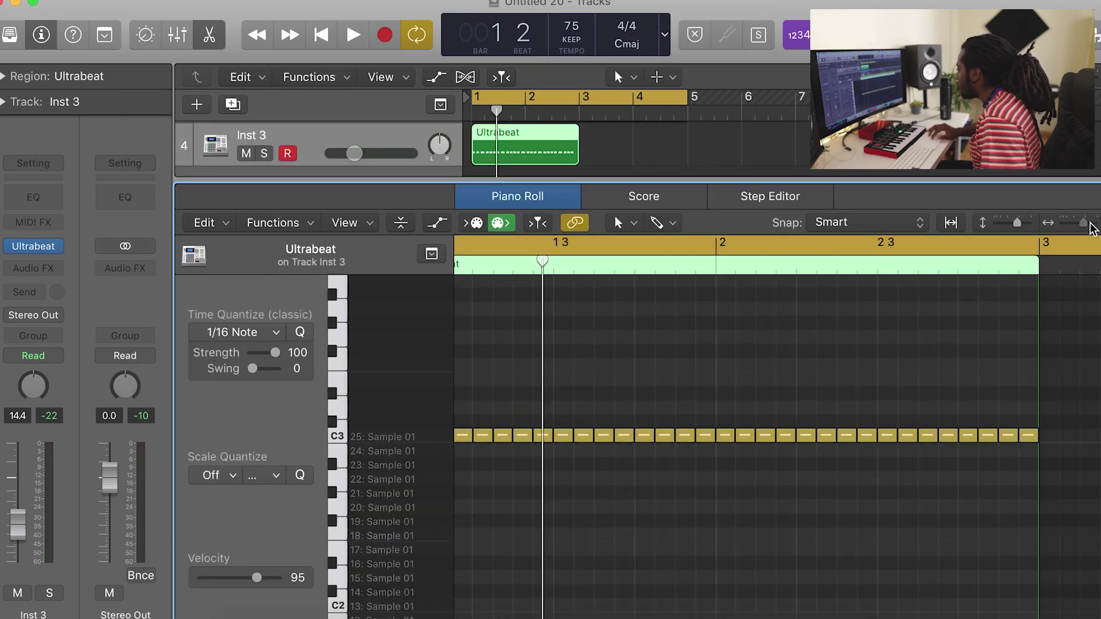
key("super+Left")
key("space")
key("space")
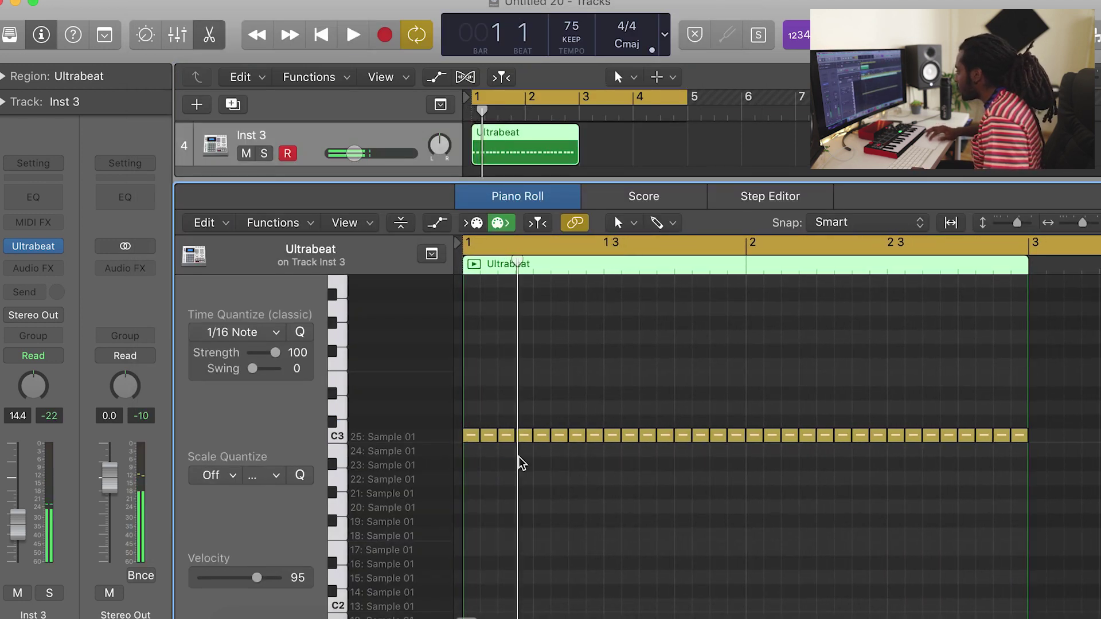
left_click_drag(517, 457, 489, 441)
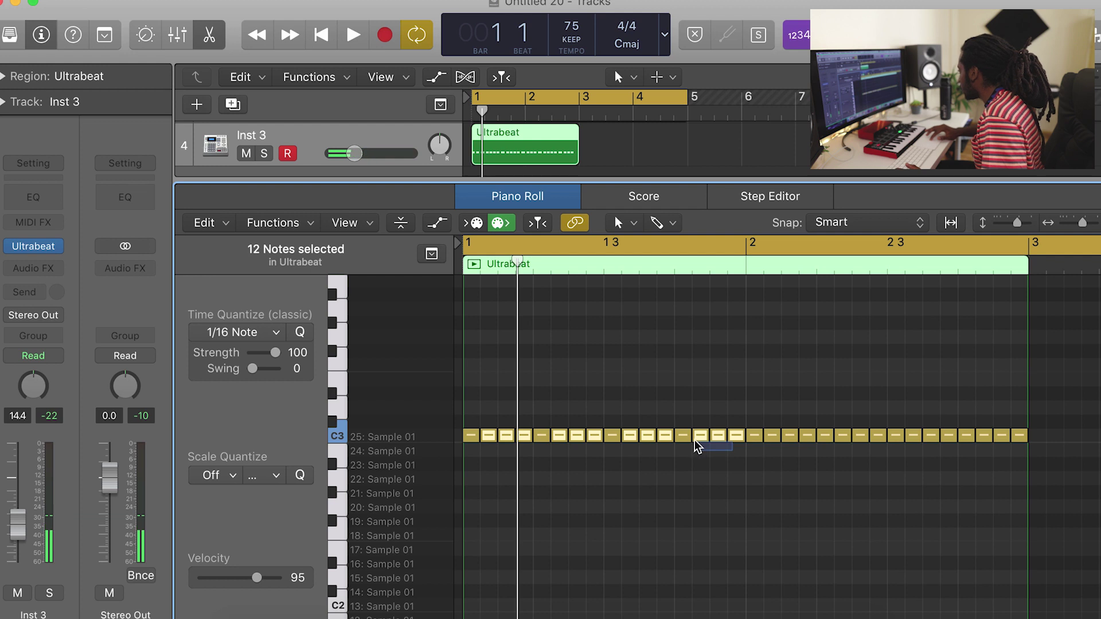
key("space")
key("space")
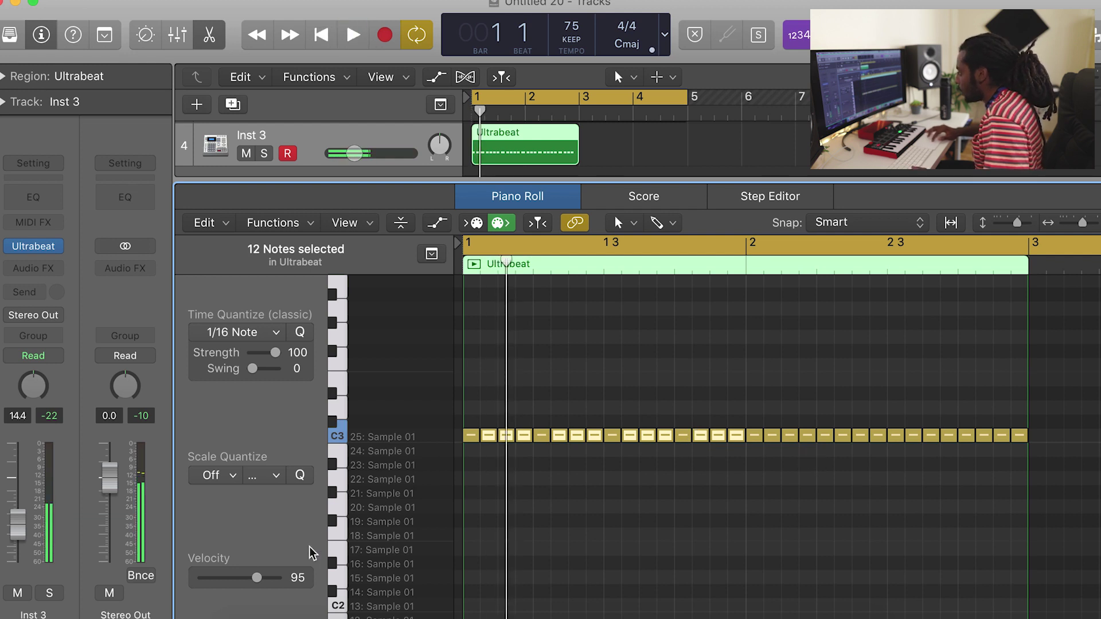
left_click(230, 578)
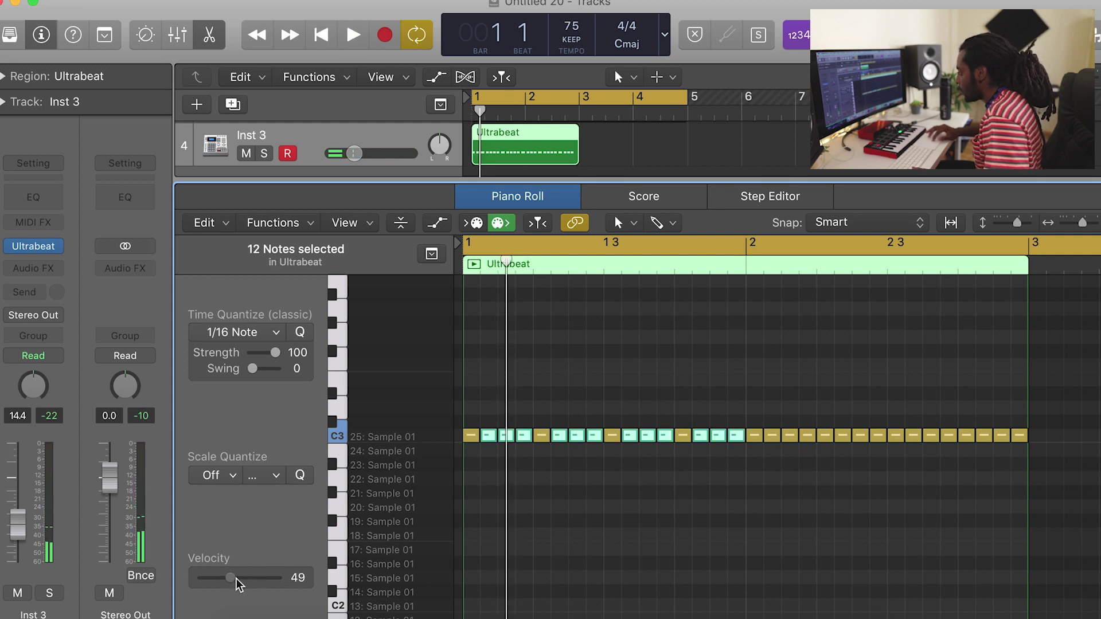
left_click_drag(236, 581, 239, 579)
key("space")
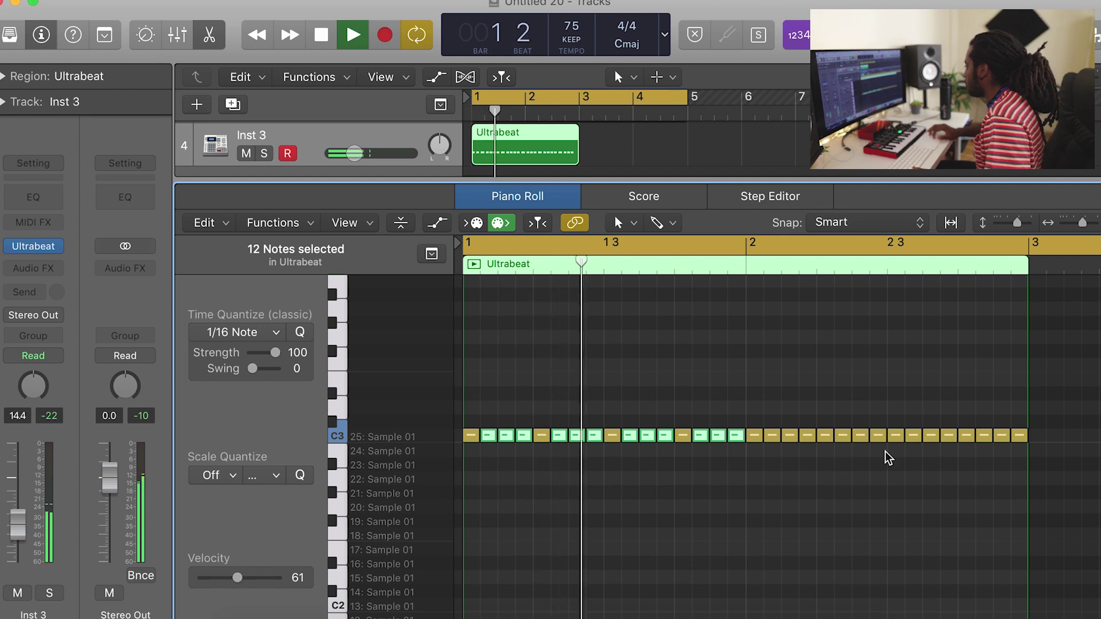
key("space")
Delete the notes past bar 2 and repeat bar 1's 16 notes into bar 2
left_click_drag(1021, 462, 755, 409)
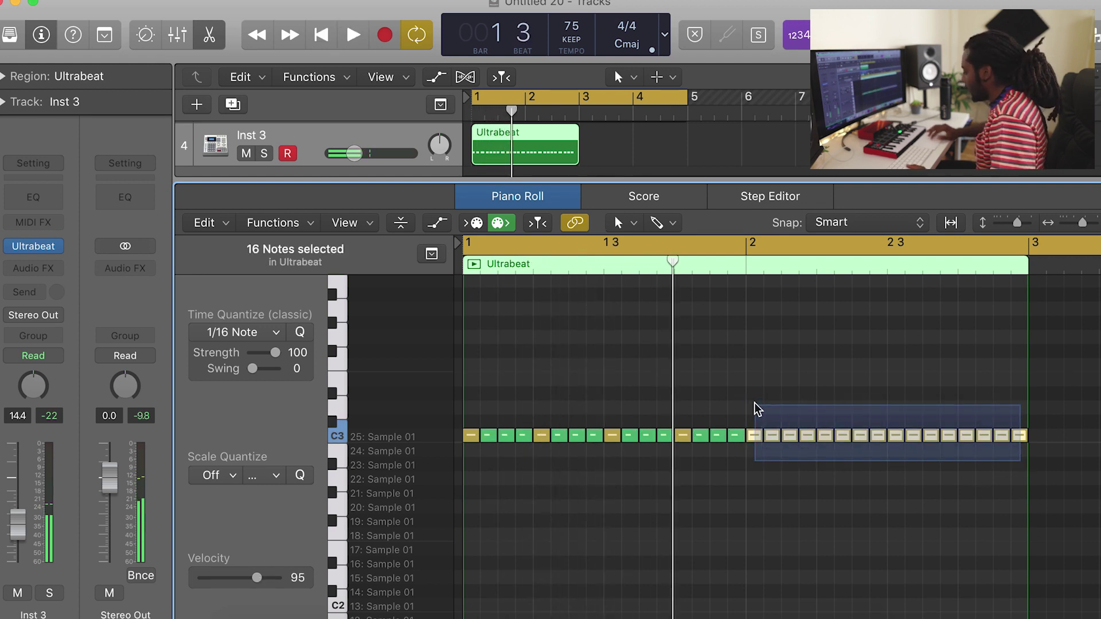
key("Delete")
left_click_drag(799, 499, 459, 401)
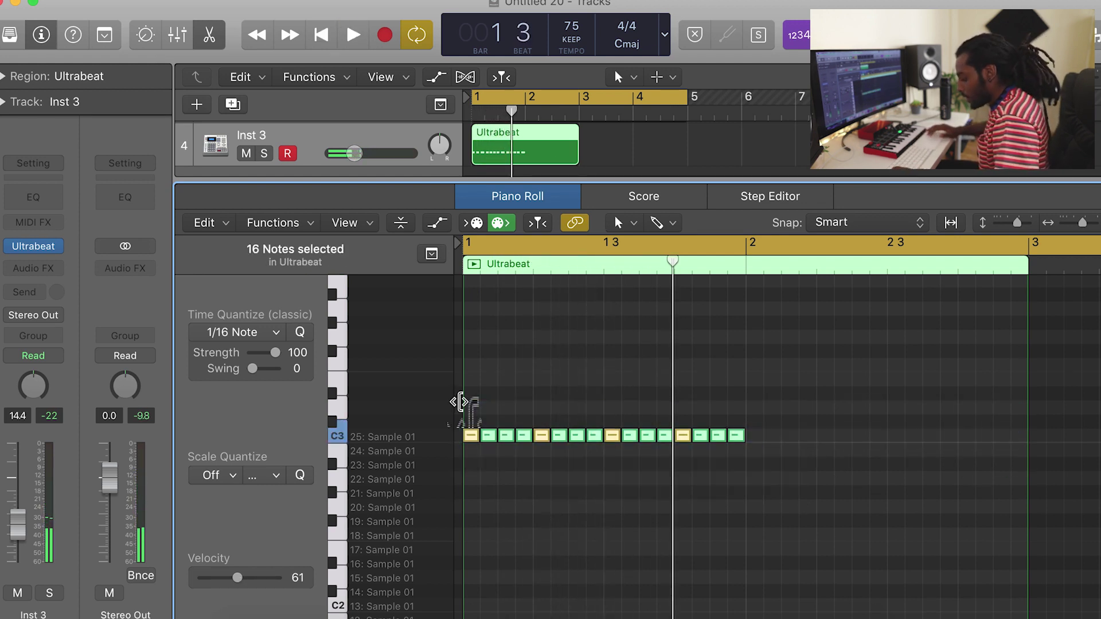
key("super+r")
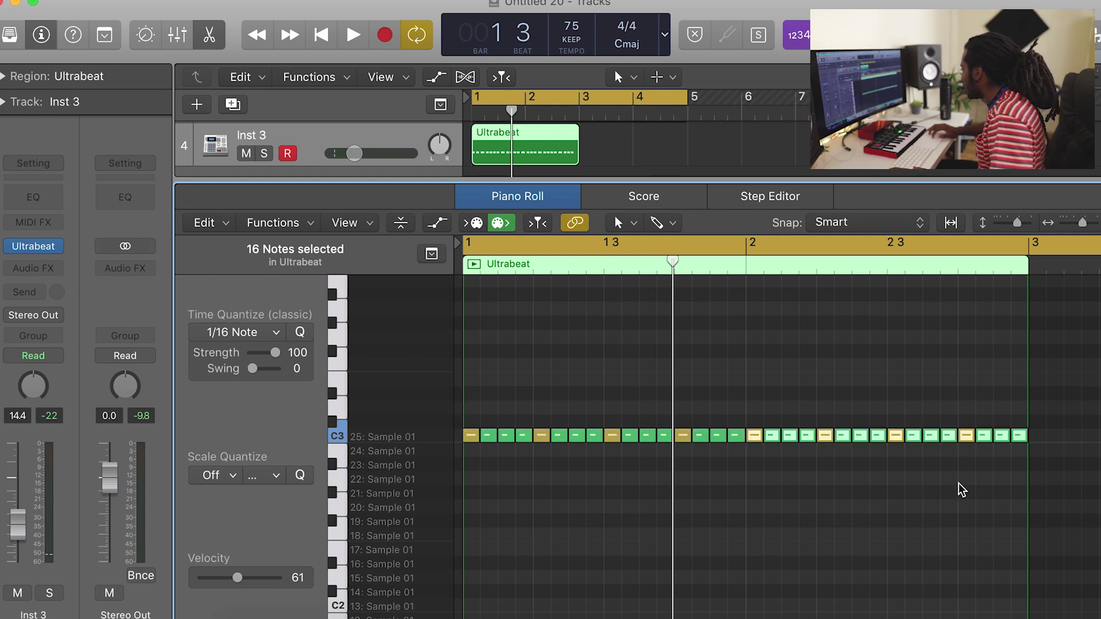
left_click(958, 485)
key("space")
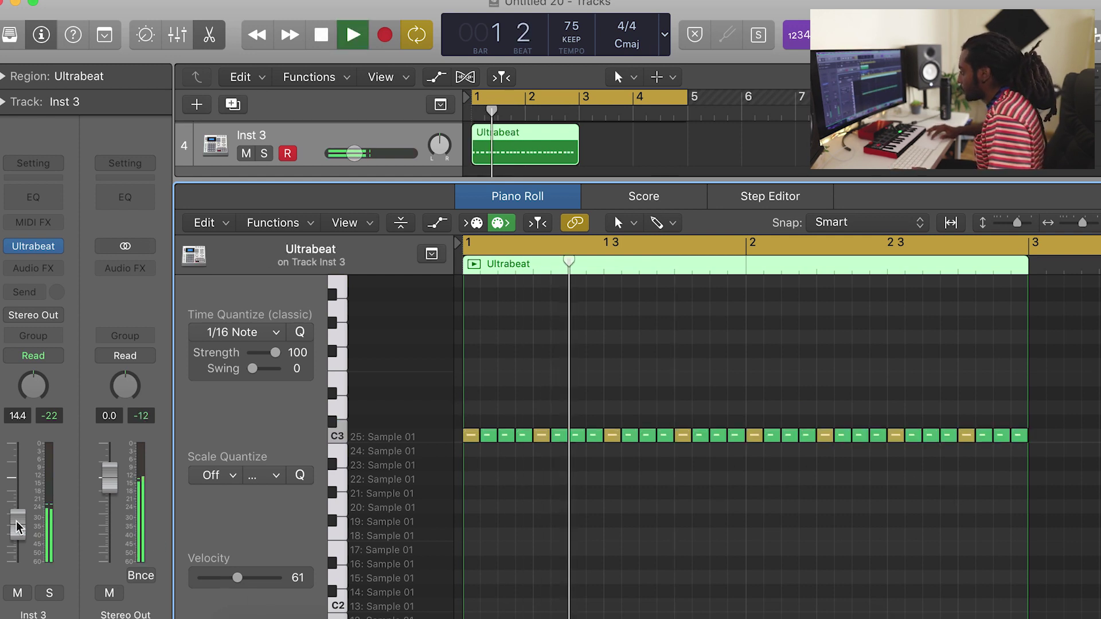
key("space")
key("e")
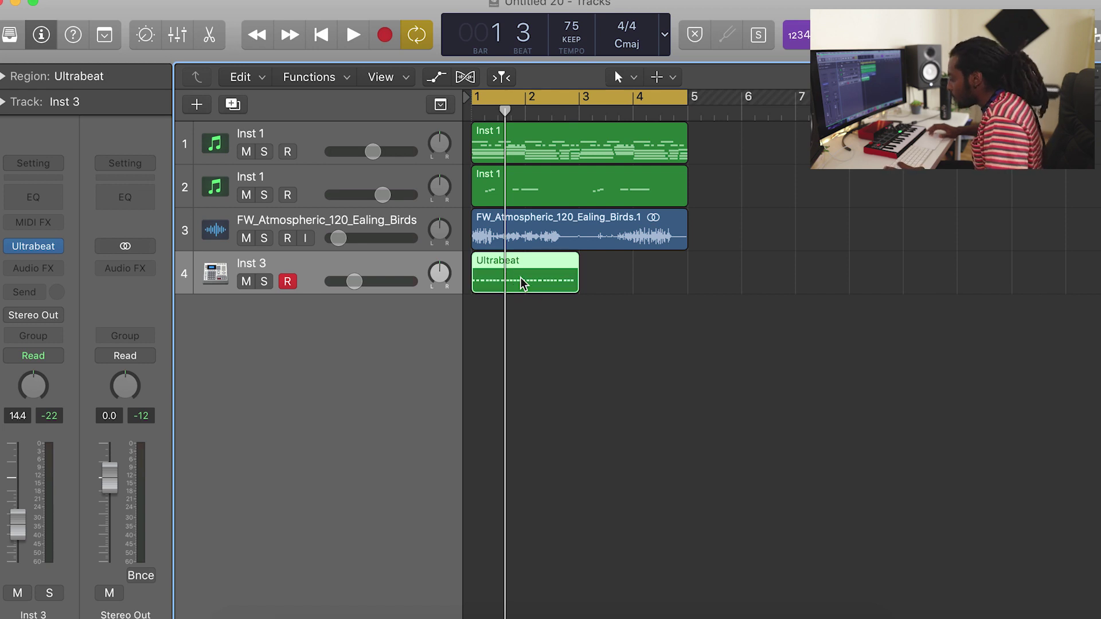
Copy the Ultrabeat region to bar 3 and nudge all 64 notes slightly later
left_click_drag(520, 279, 627, 279)
left_click(486, 284, "shift")
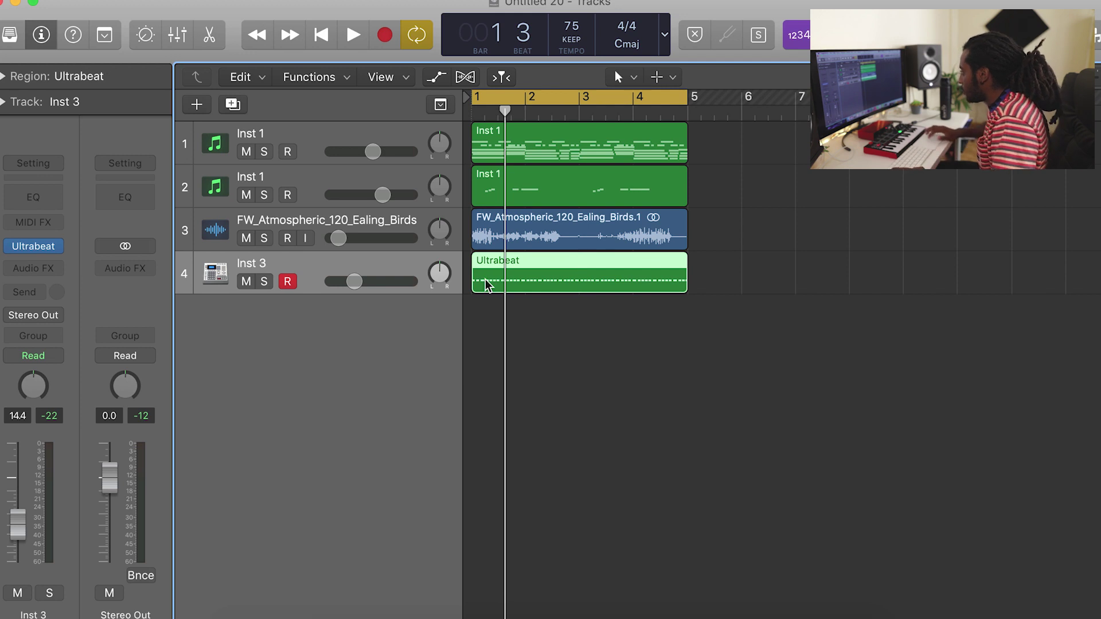
key("e")
left_click_drag(1083, 224, 1096, 223)
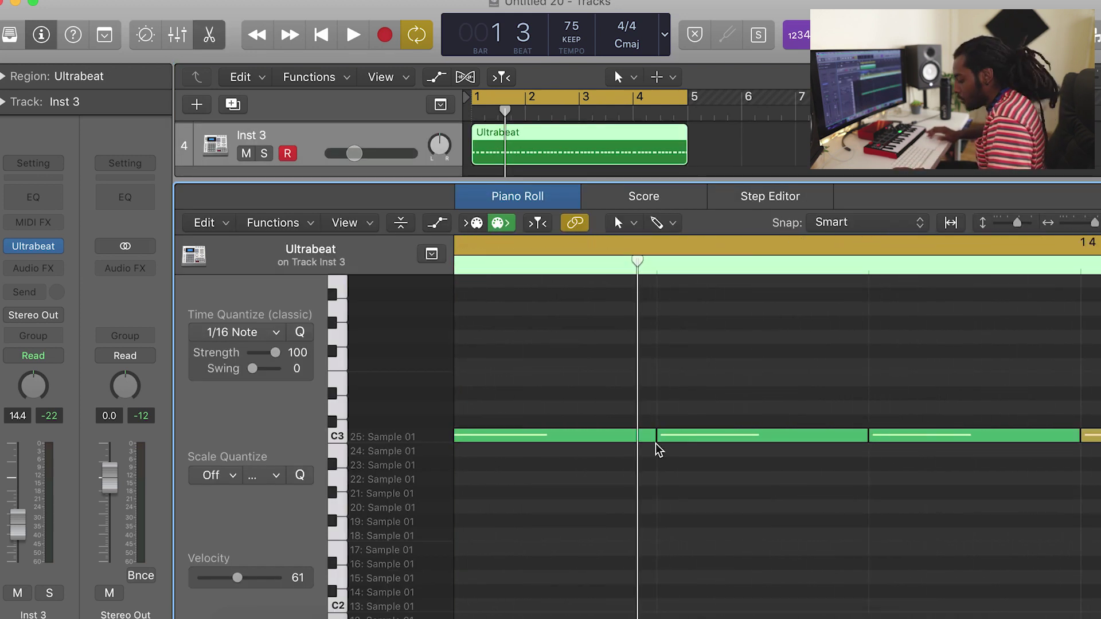
key("super+a")
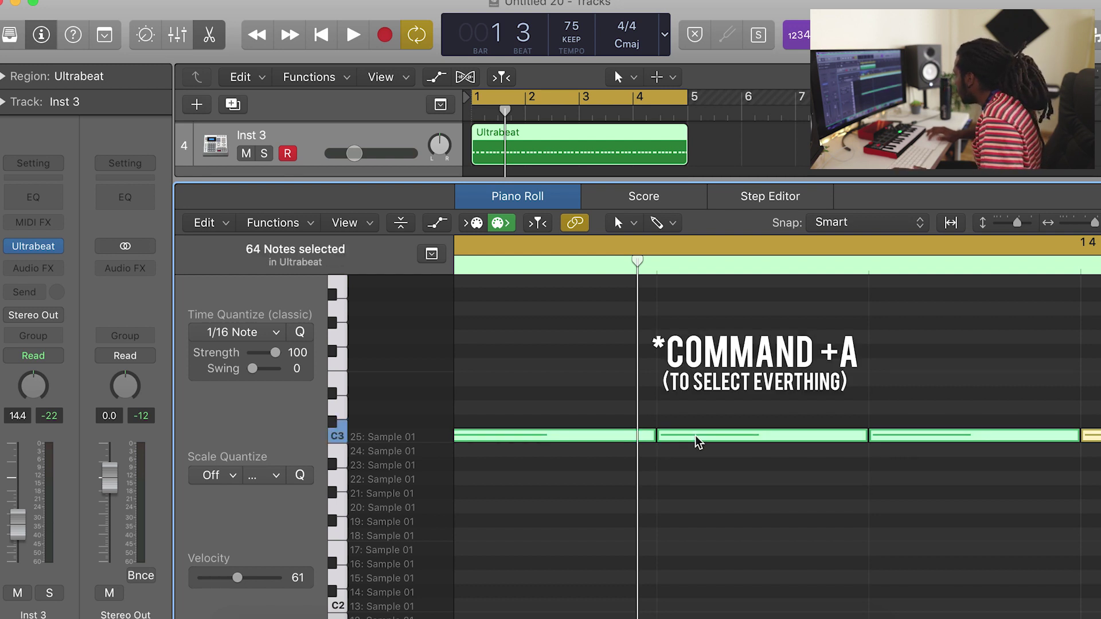
left_click_drag(698, 441, 719, 442)
key("space")
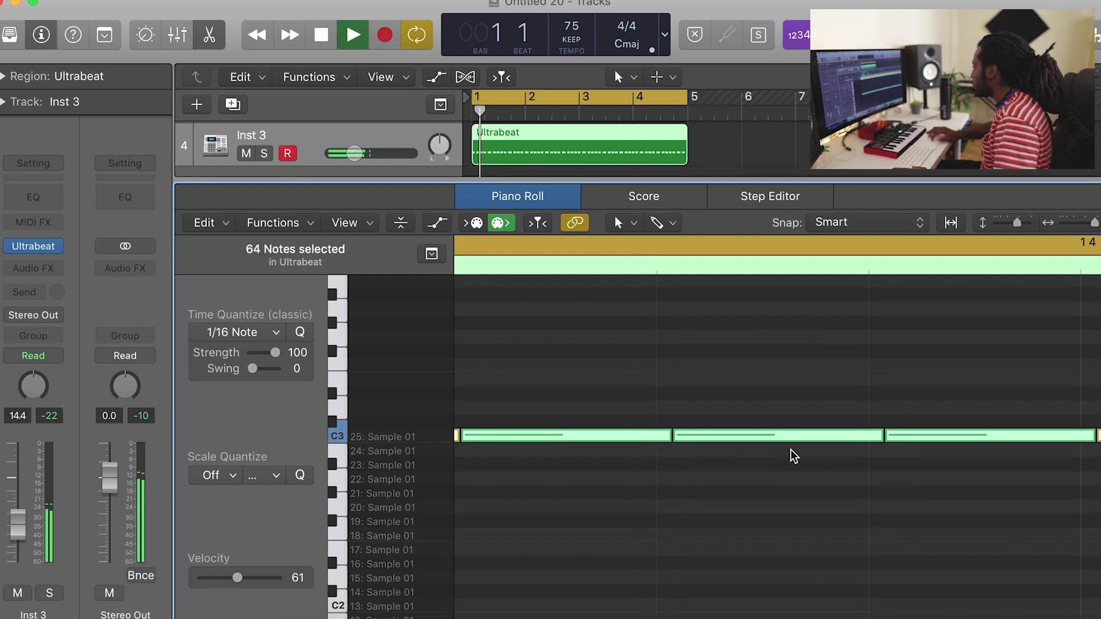
left_click_drag(1093, 223, 1070, 229)
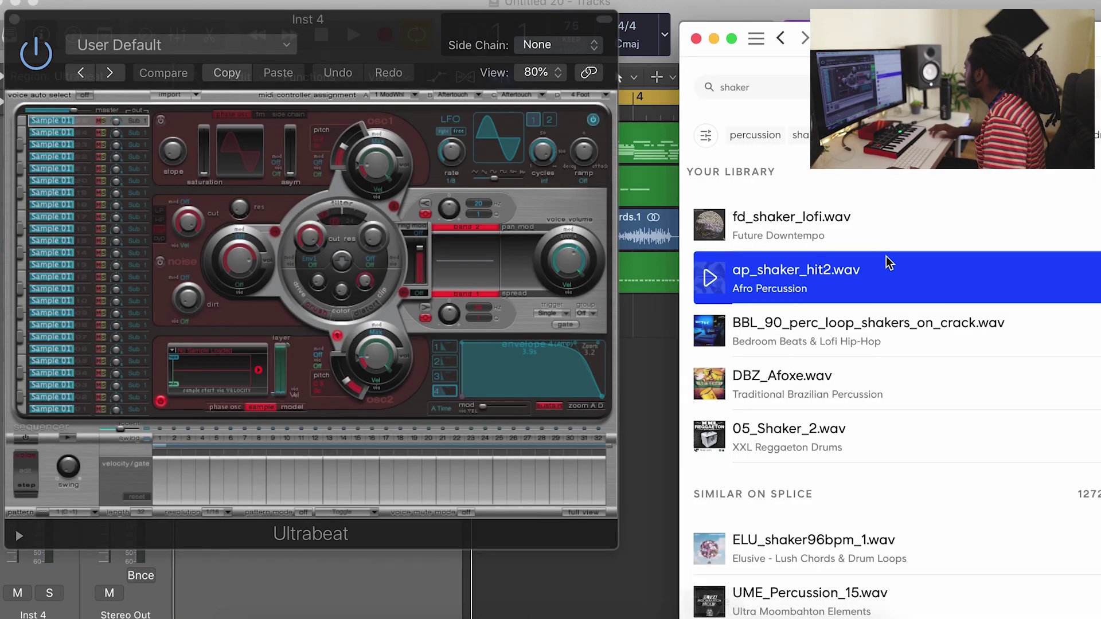
Load fd_shaker_lofi.wav into Ultrabeat's sample slot and audition it with step 1 on
left_click_drag(709, 224, 170, 367)
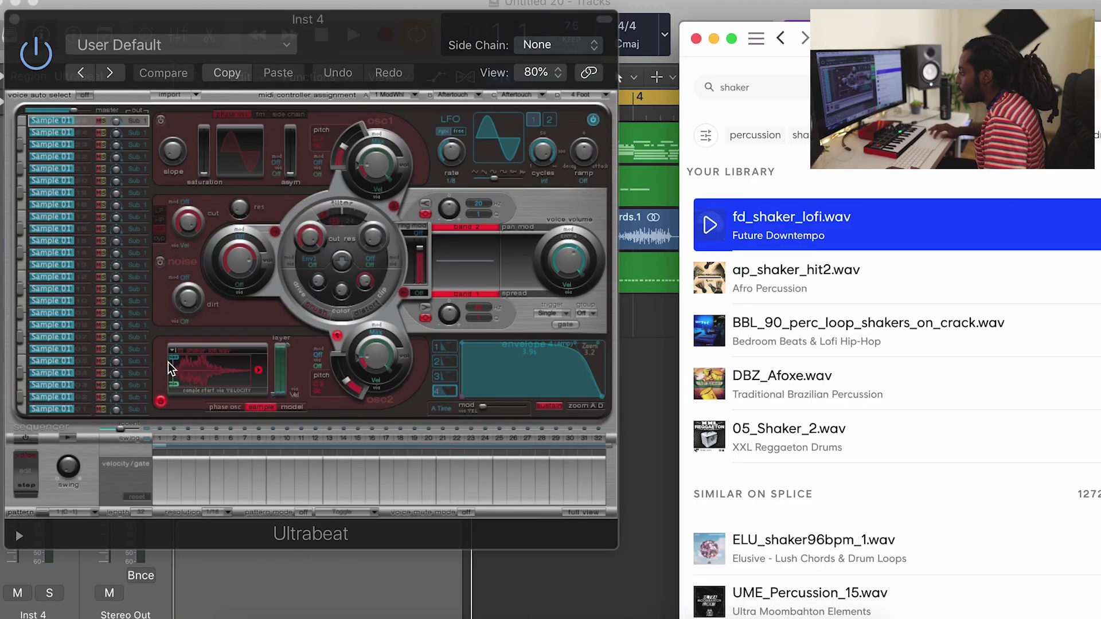
left_click(156, 449)
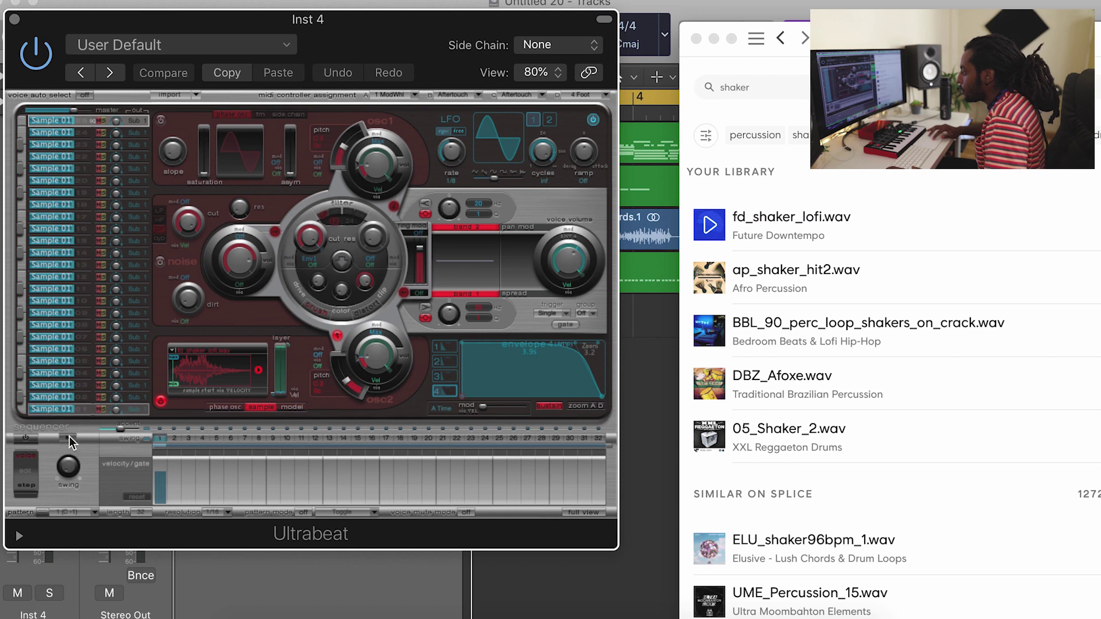
key("space")
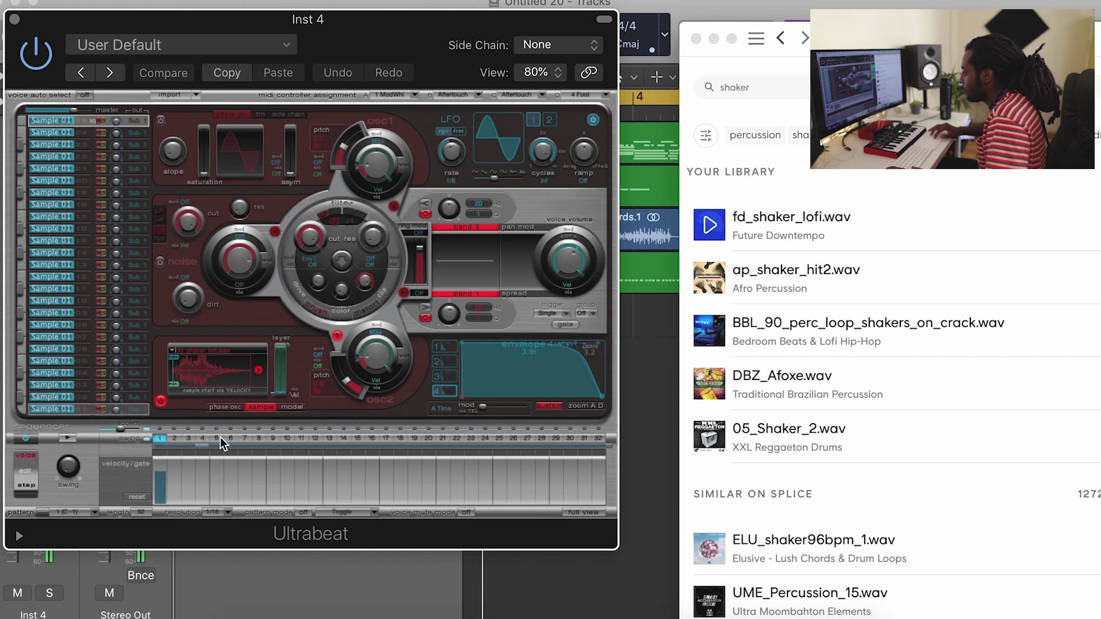
Build the sparse shaker pattern by toggling sequencer steps 5 and 9
left_click(217, 438)
left_click(273, 438)
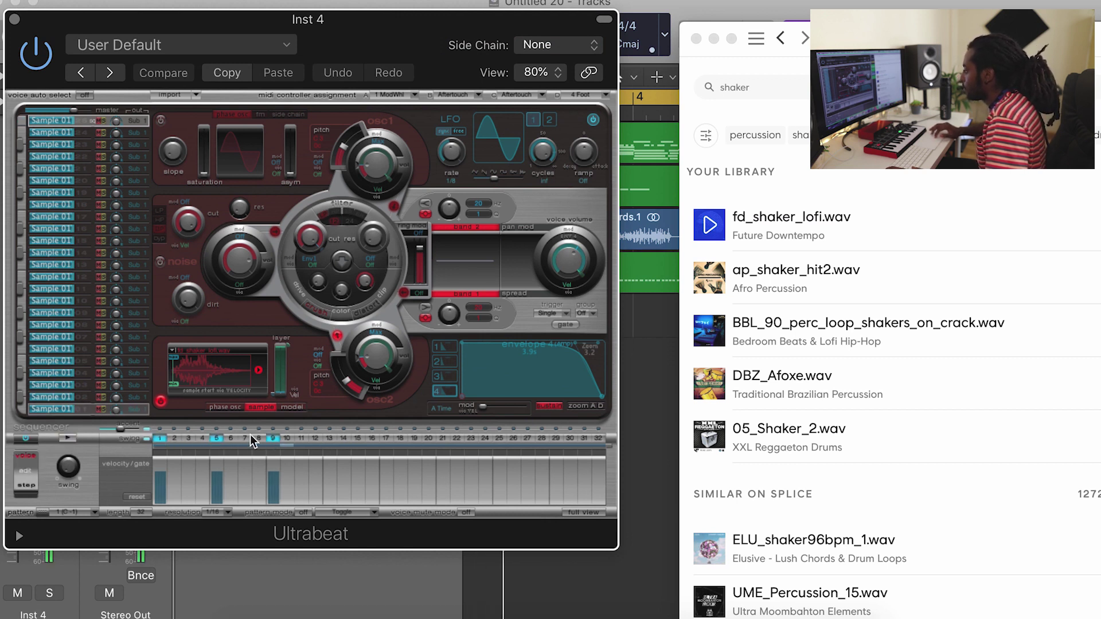
left_click(217, 438)
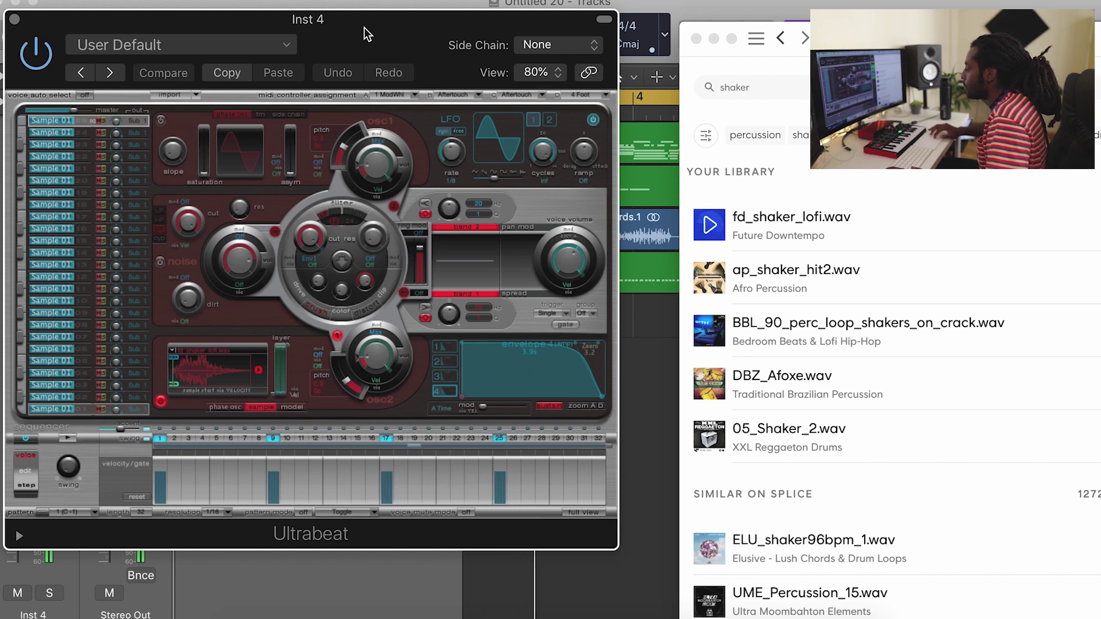
left_click_drag(367, 34, 633, 32)
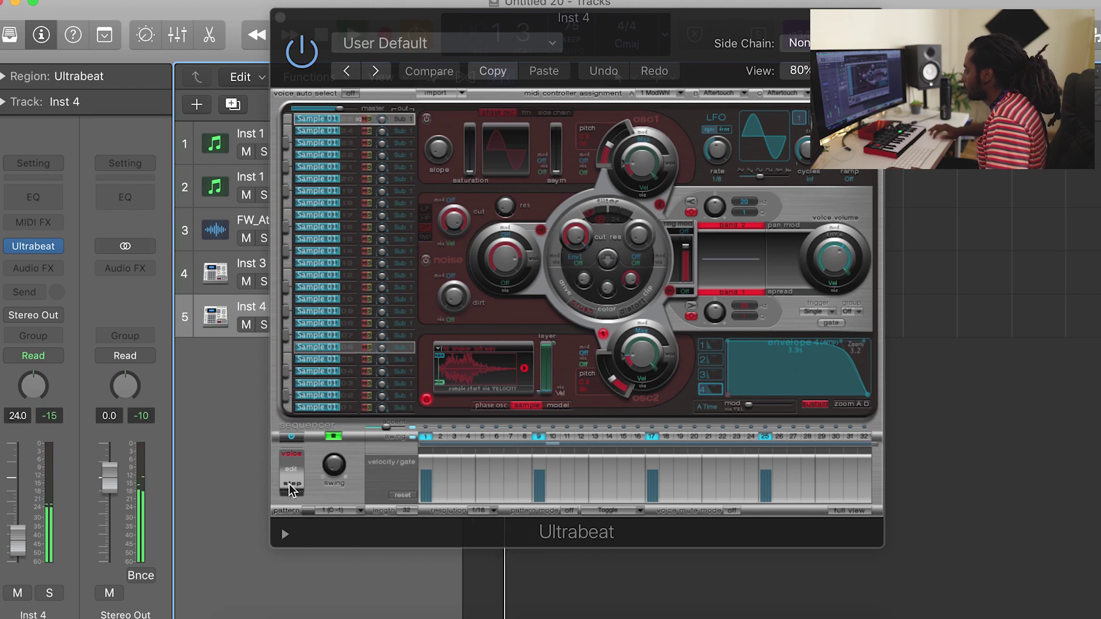
left_click(483, 437)
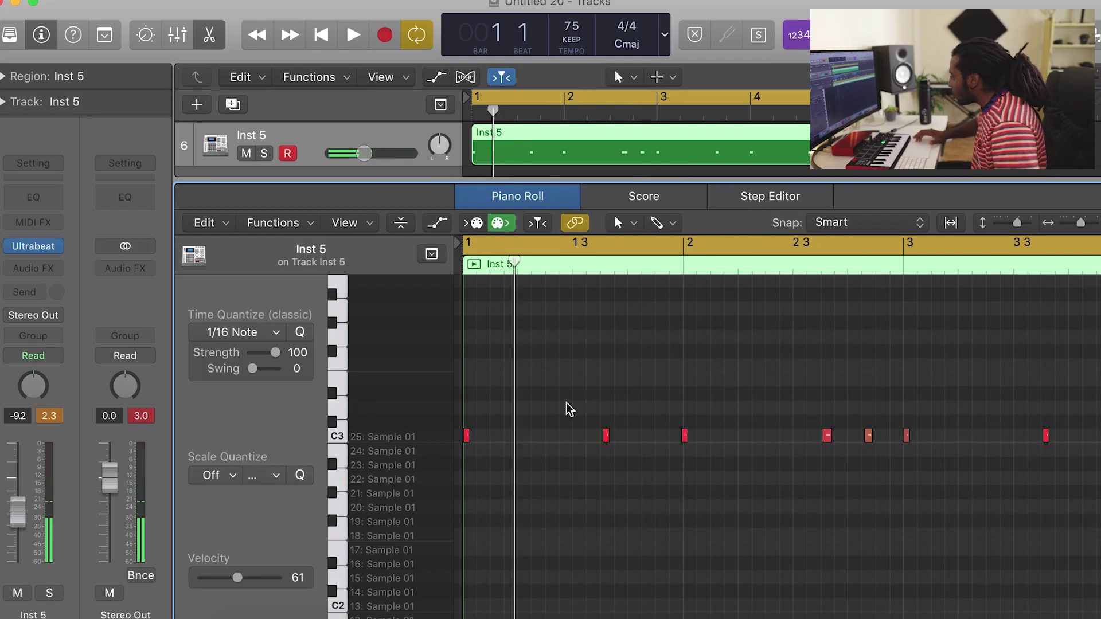
Add a Channel EQ to Inst 5 and roll off the highs above 1600 Hz
key("super+a")
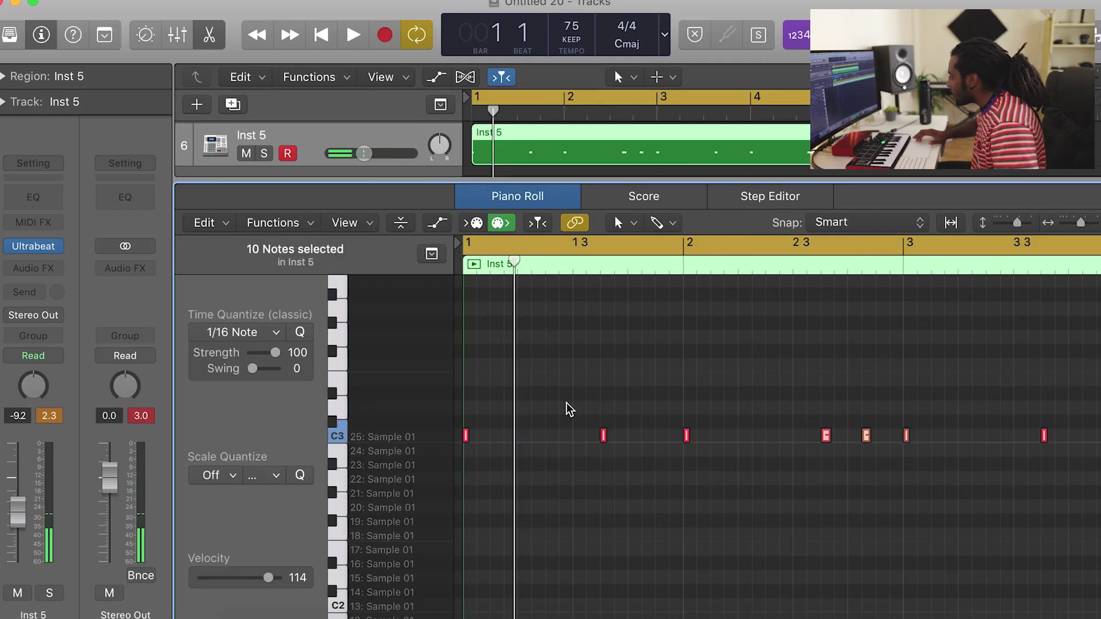
left_click(23, 201)
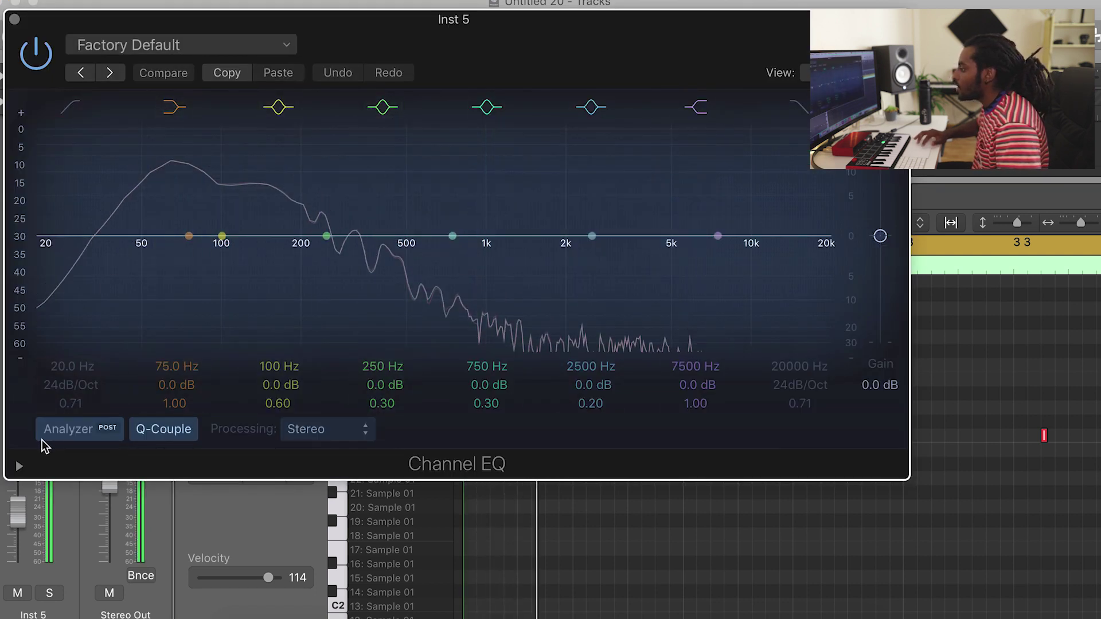
left_click(43, 439)
left_click(44, 437)
left_click(811, 235)
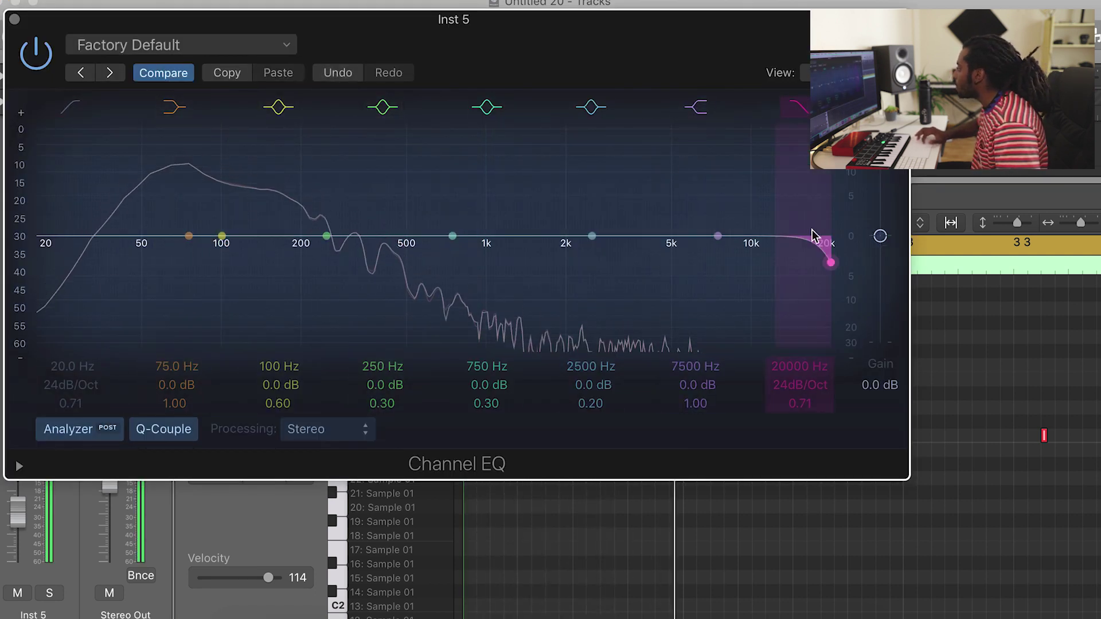
left_click_drag(829, 263, 514, 282)
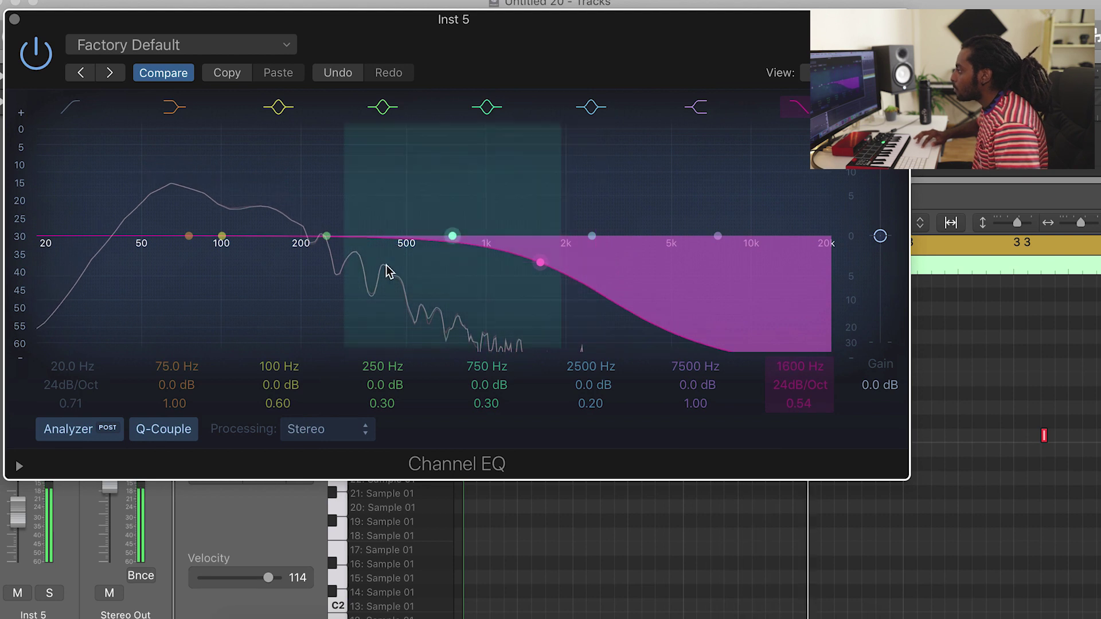
Add a narrow +1 dB boost at 196 Hz and try, then disable, a 52 Hz low cut
left_click_drag(326, 235, 298, 240)
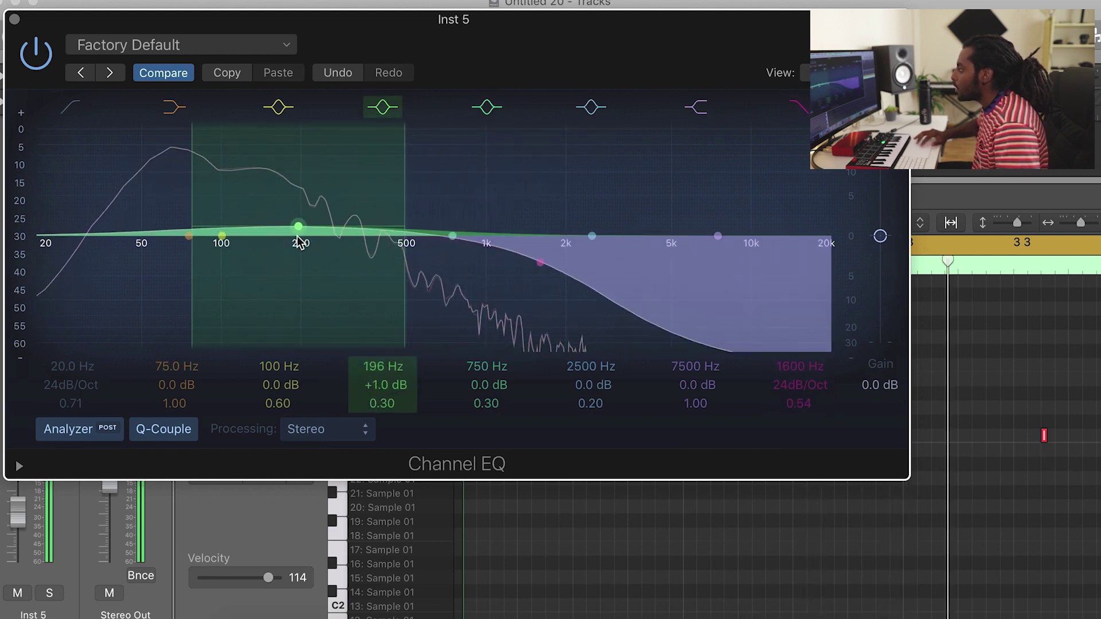
mouse_move(381, 403)
left_mouse_down()
mouse_move(381, 367)
mouse_move(380, 403)
left_mouse_up()
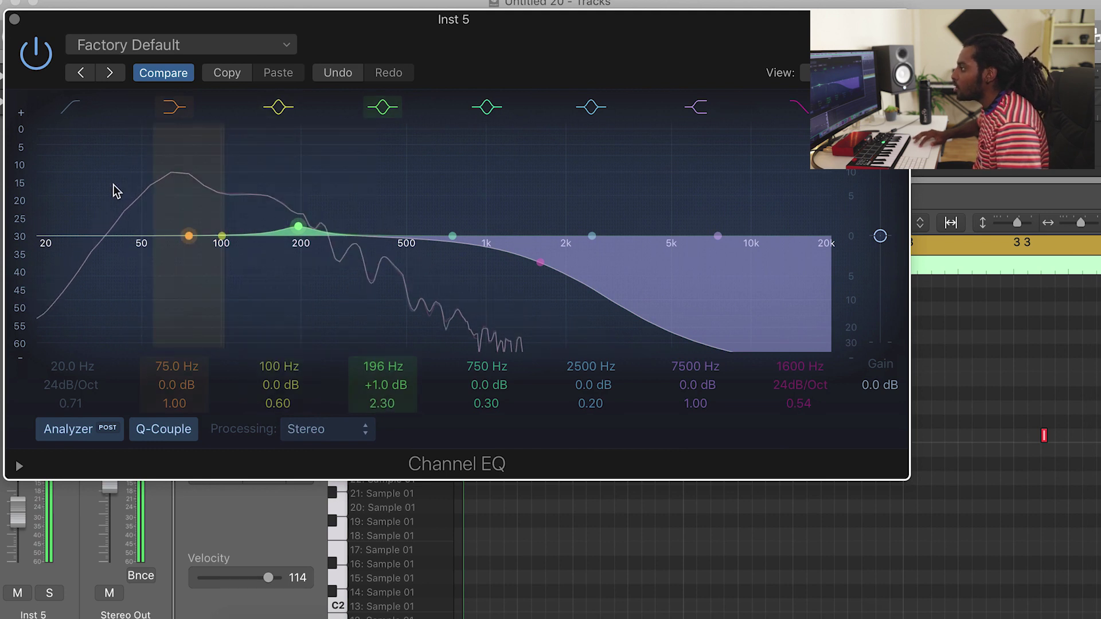
left_click_drag(55, 245, 146, 262)
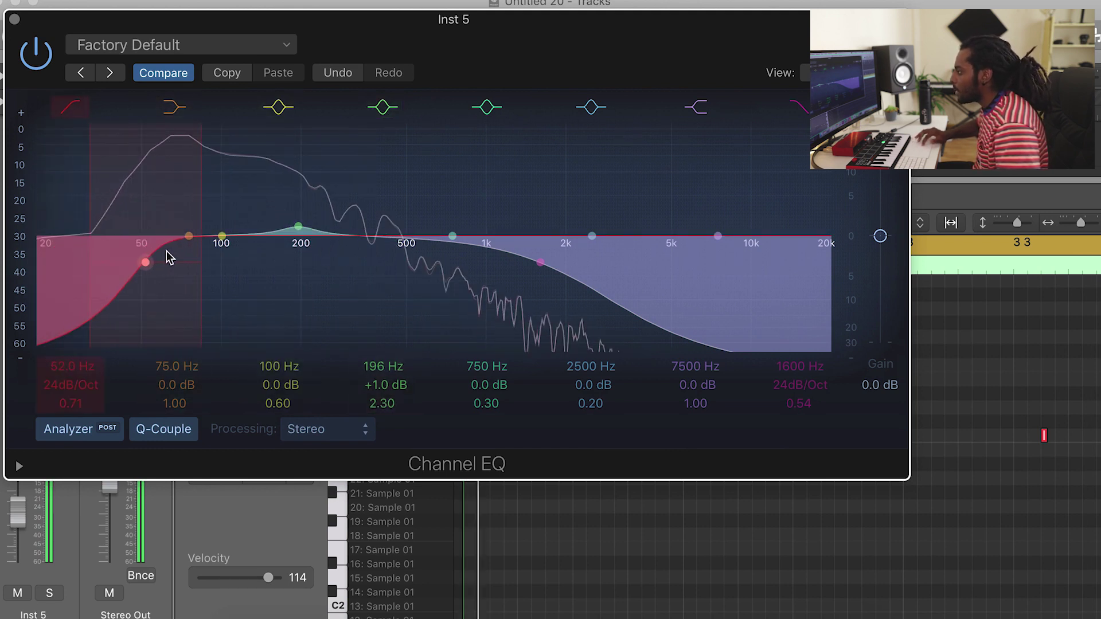
left_click(71, 108)
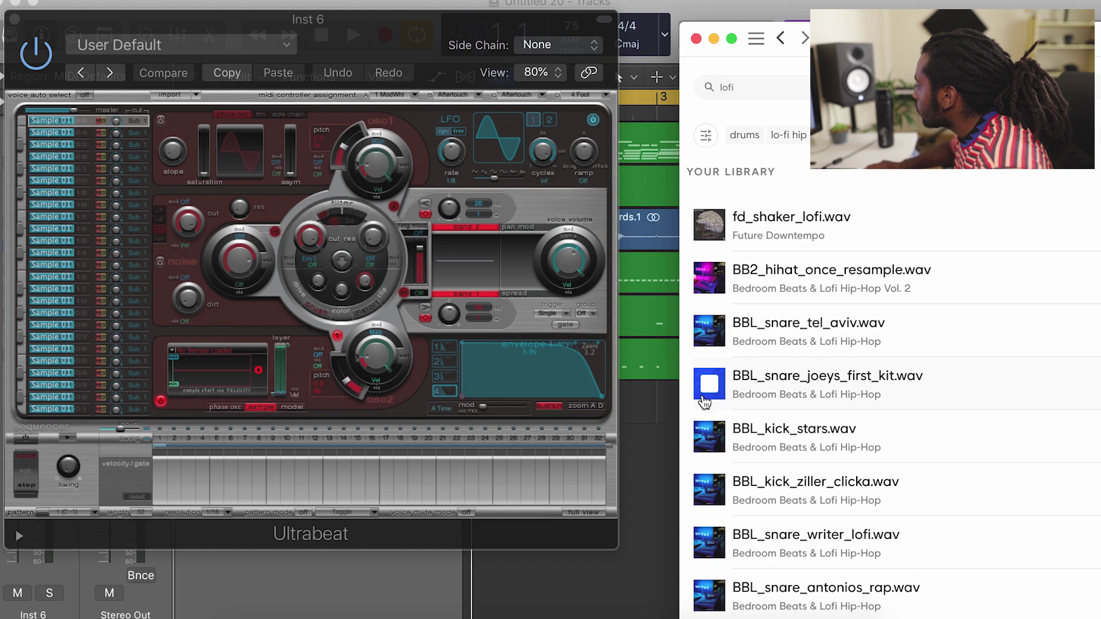
Load BBL_snare_writer_lofi.wav into Ultrabeat and switch on steps 5, 13, 21 and 29
left_click(720, 541)
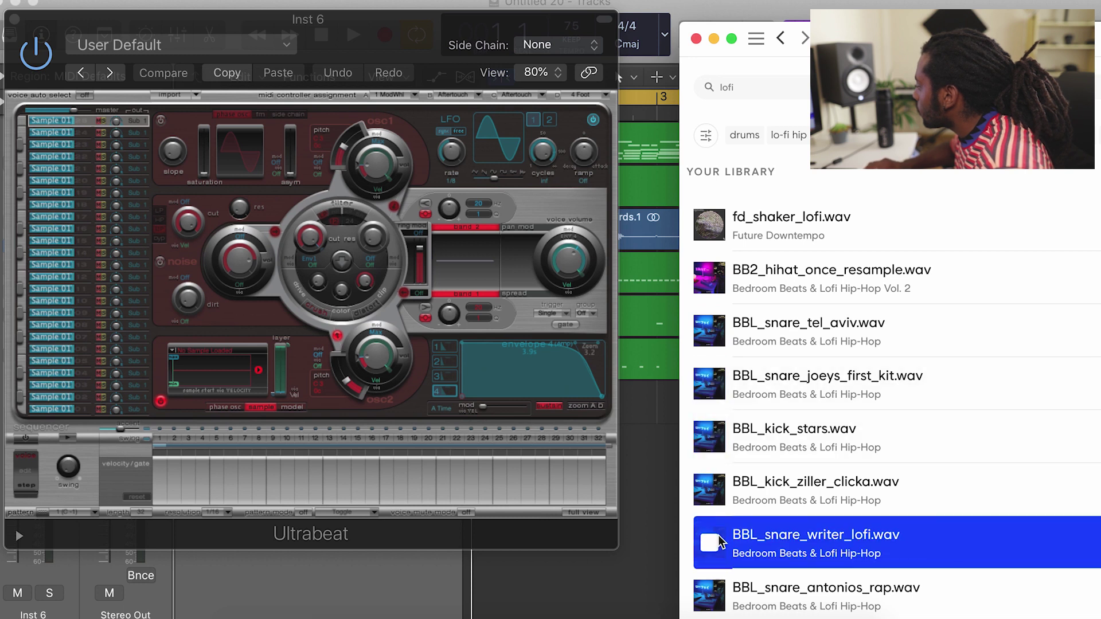
left_click_drag(154, 385, 201, 378)
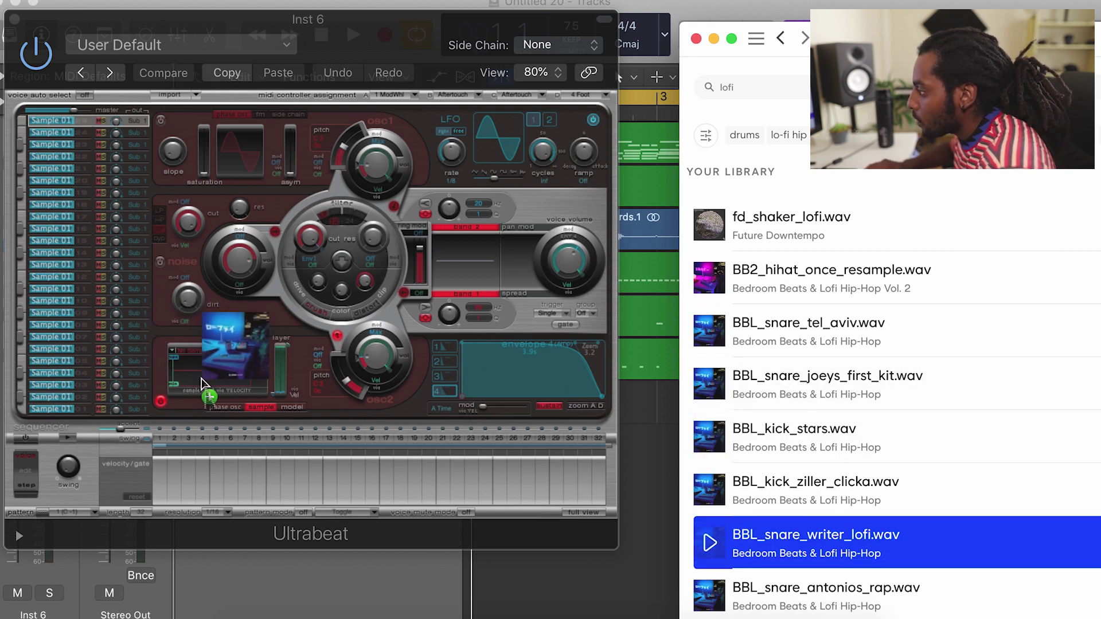
left_click(73, 437)
left_click(216, 438)
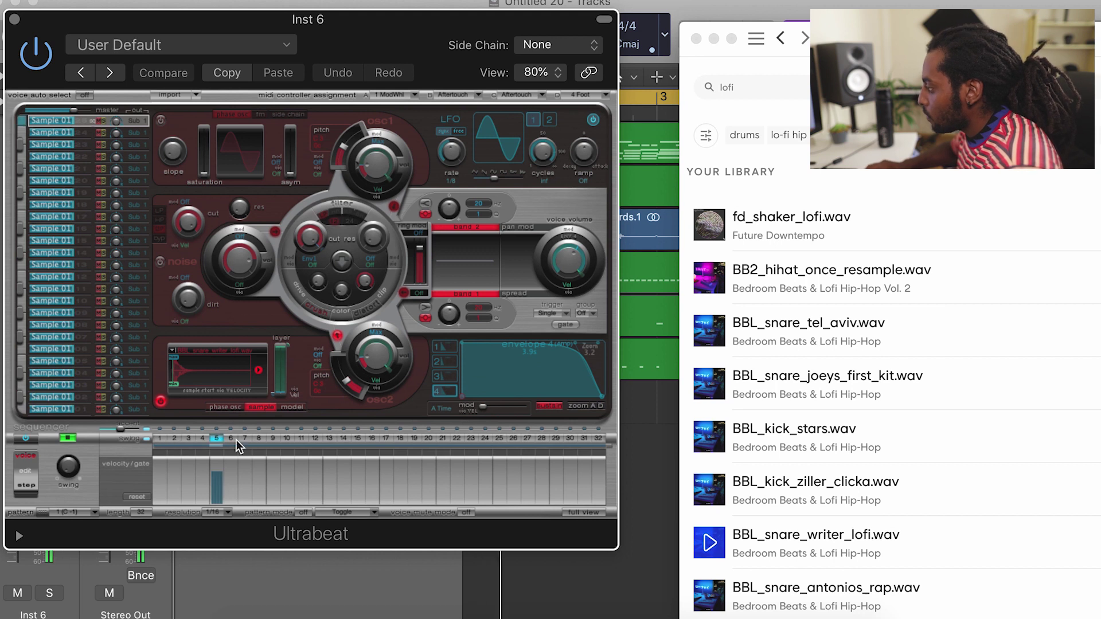
left_click(329, 438)
left_click(442, 439)
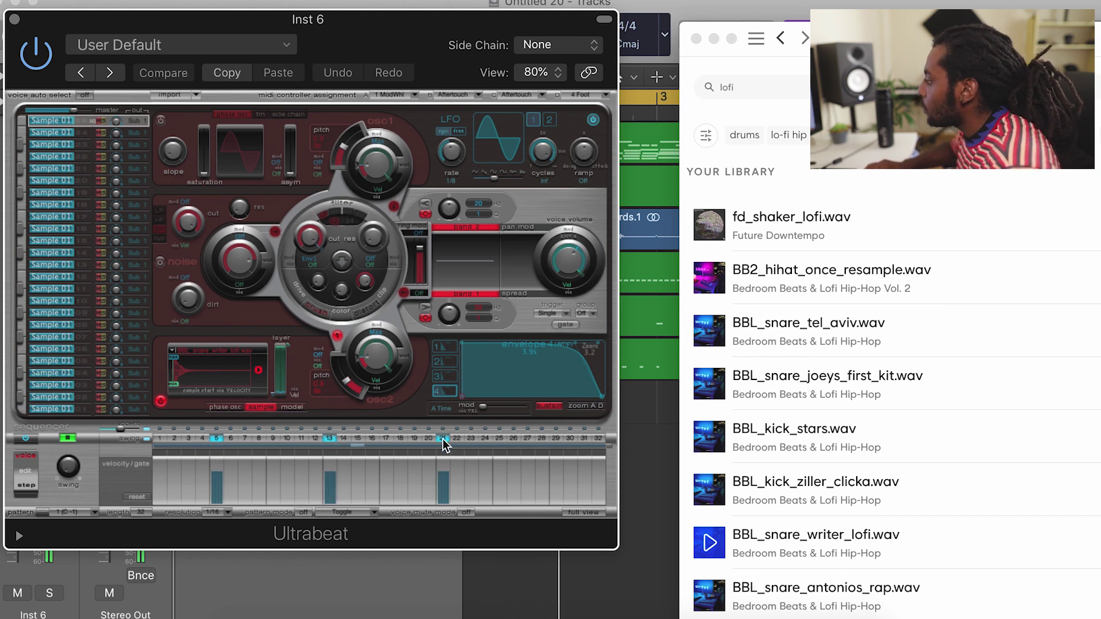
left_click(555, 438)
Lower Inst 6's volume to -4.4 dB
left_click_drag(370, 18, 498, 6)
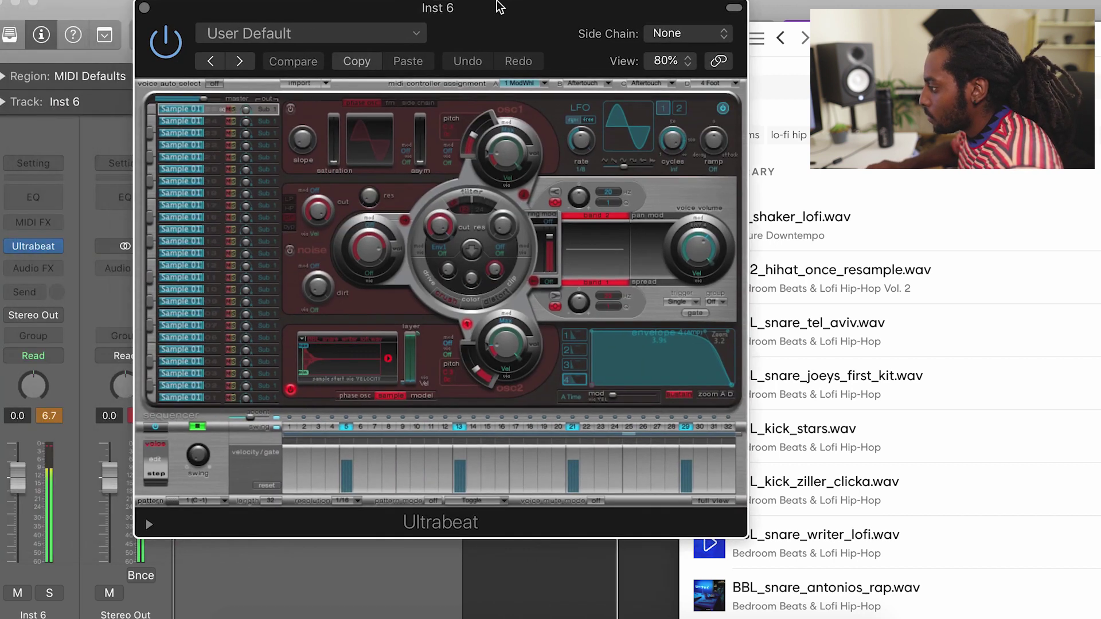
left_click_drag(17, 475, 20, 548)
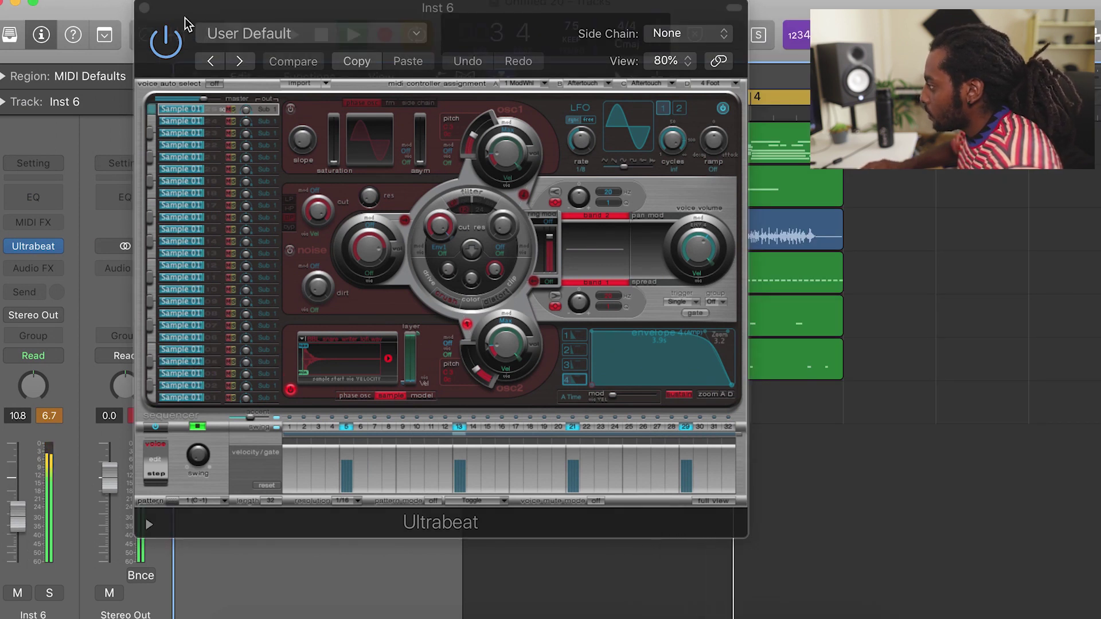
left_click_drag(184, 24, 750, 20)
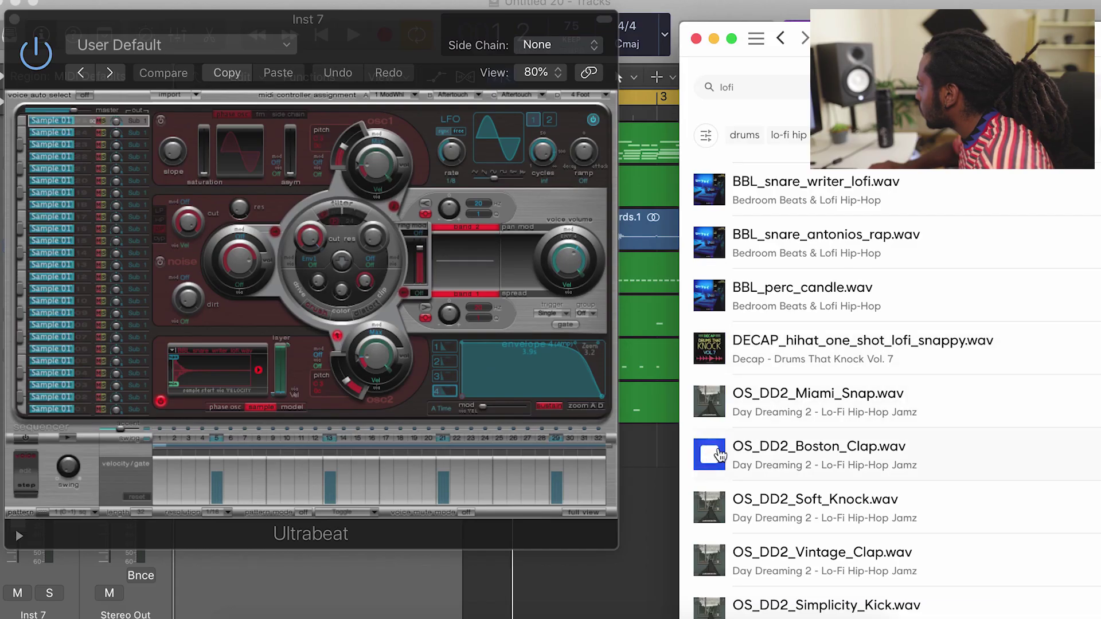
Swap in OS_DD2_Boston_Clap.wav, copy the Inst 7 region onto Inst 6, and set Inst 7 to -20 dB
left_click_drag(812, 461, 230, 373)
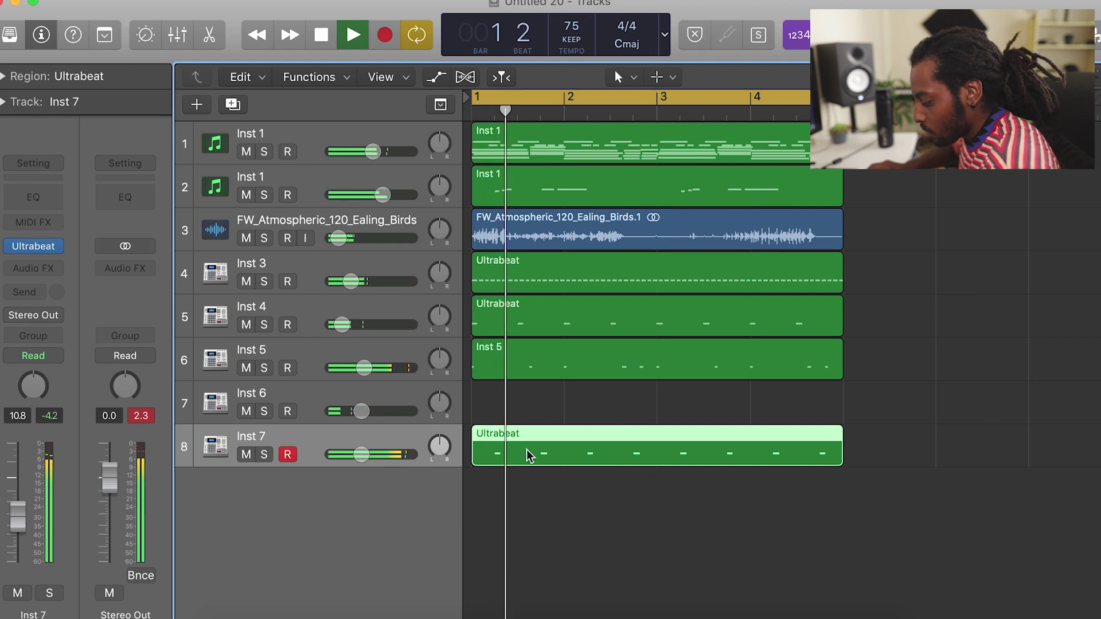
left_click_drag(528, 453, 524, 416)
left_click_drag(362, 454, 346, 454)
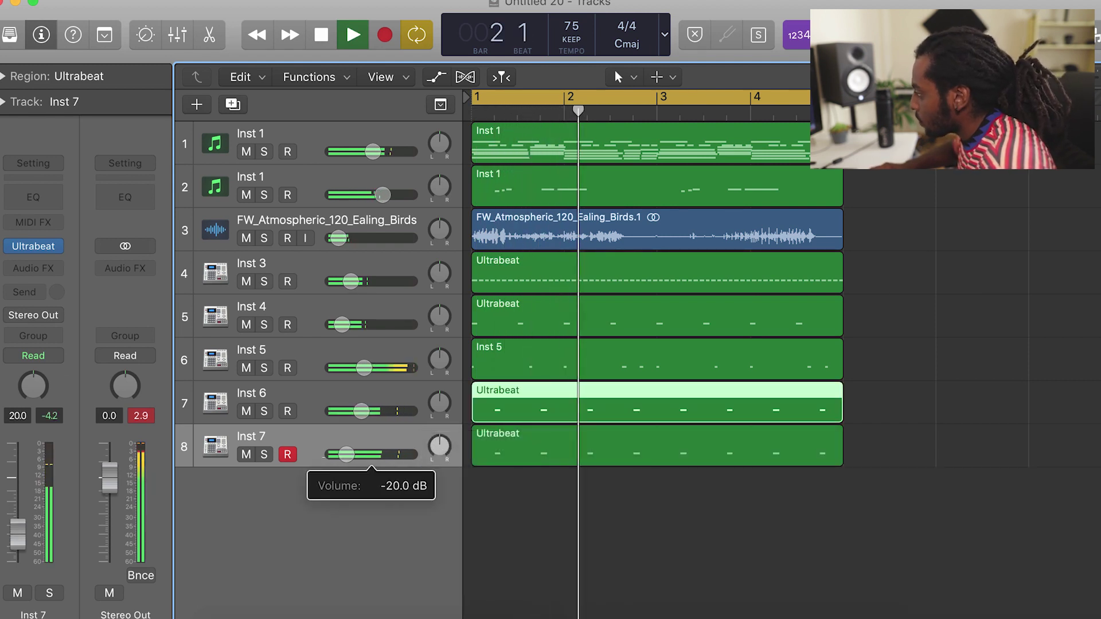
left_click(200, 401)
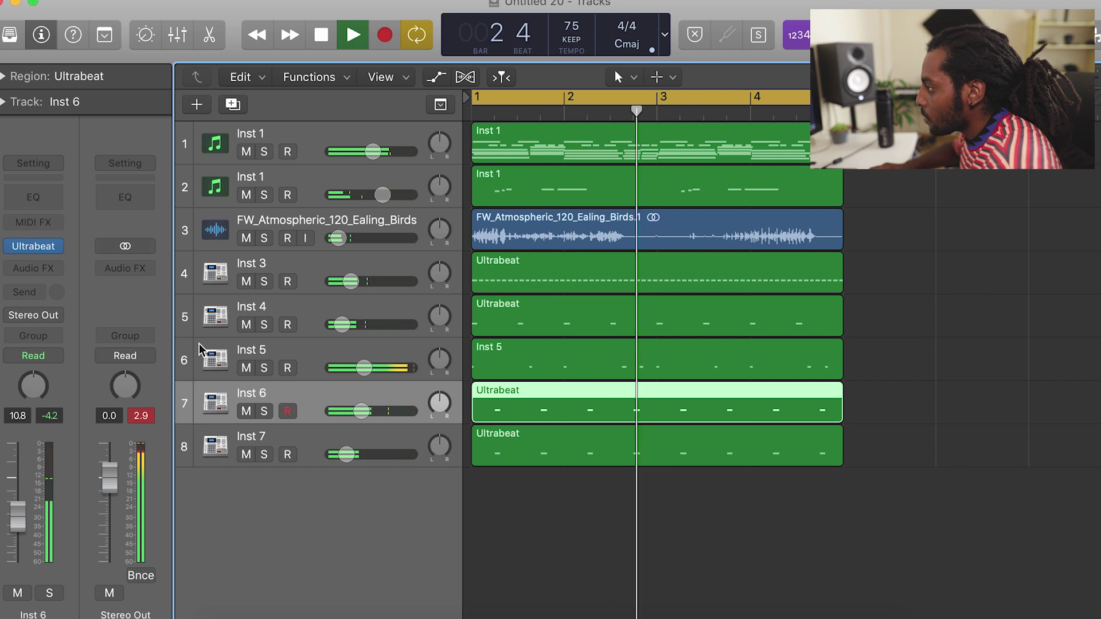
left_click(28, 198)
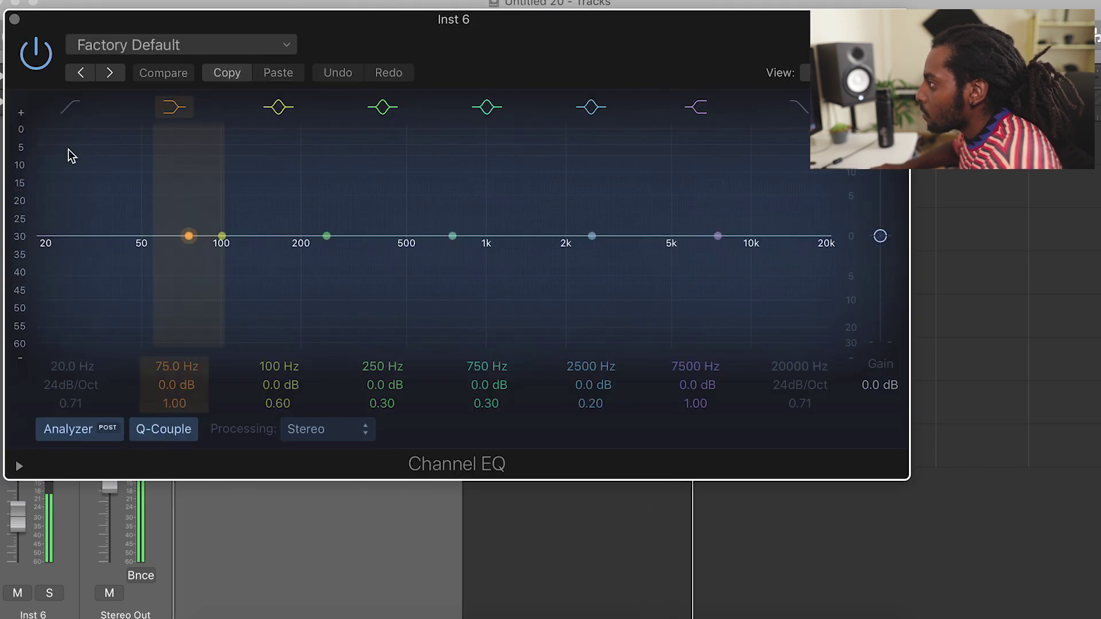
Give Inst 6's EQ a low cut near 370 Hz and a narrow +1 dB lift at 5100 Hz
left_click_drag(52, 243, 371, 264)
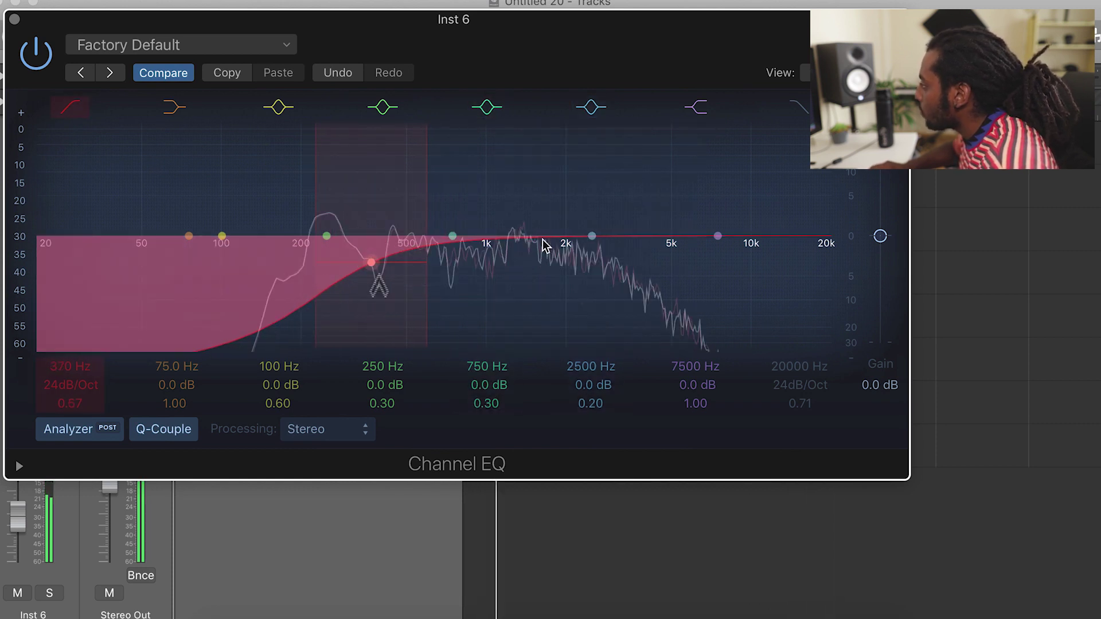
left_click_drag(594, 237, 688, 229)
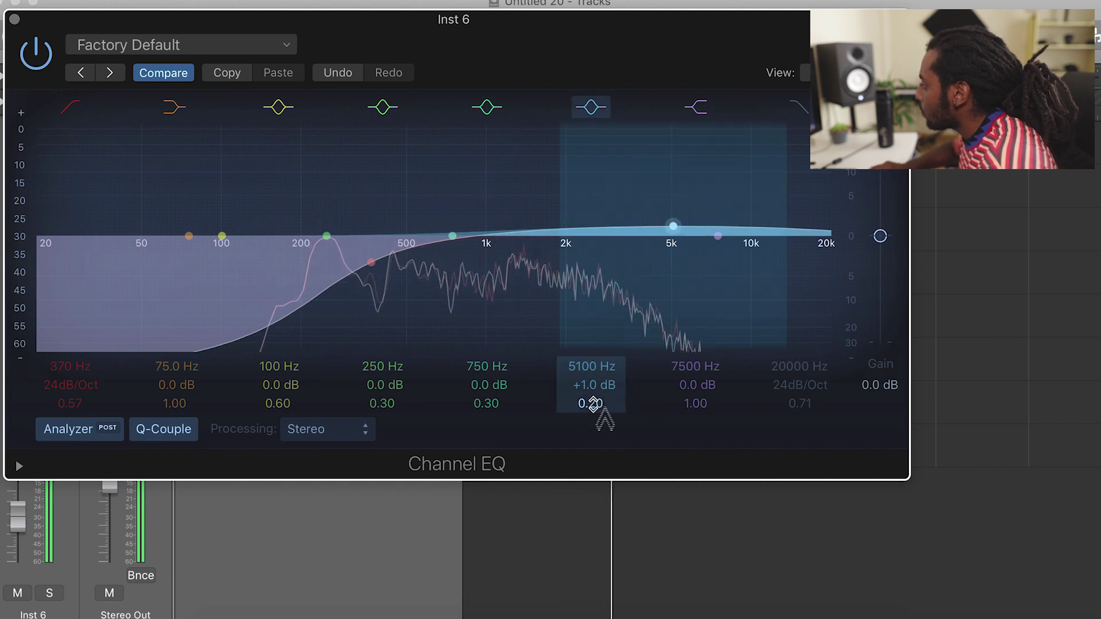
left_click_drag(593, 403, 594, 375)
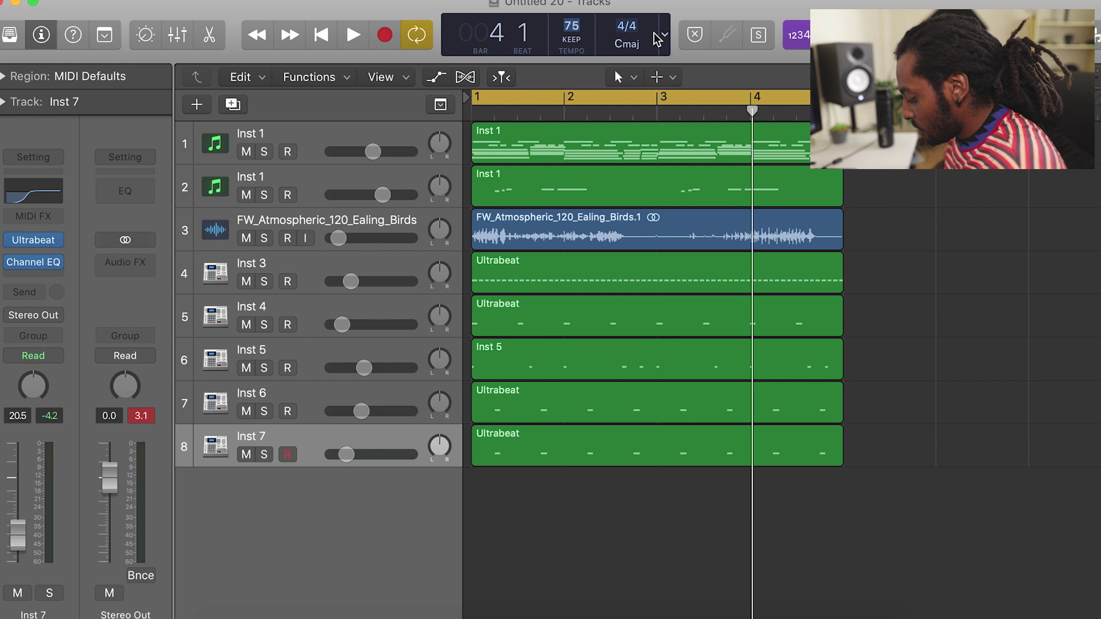
double_click(571, 26)
type("80")
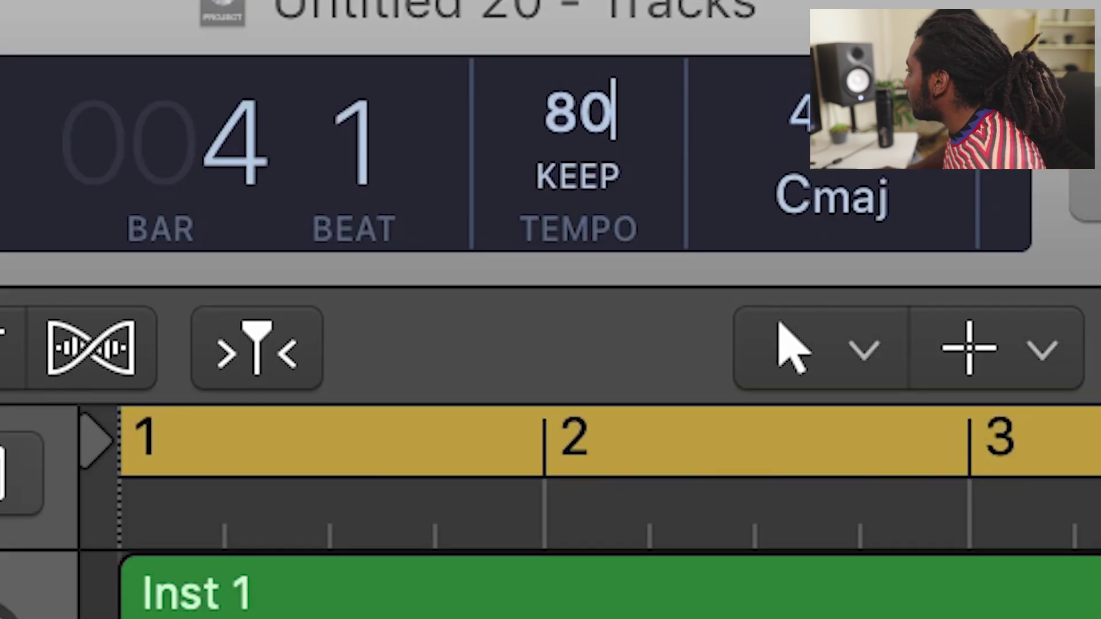
Confirm the 80 BPM tempo, play the beat, and raise Inst 6 to -9.8 dB
key("Return")
key("space")
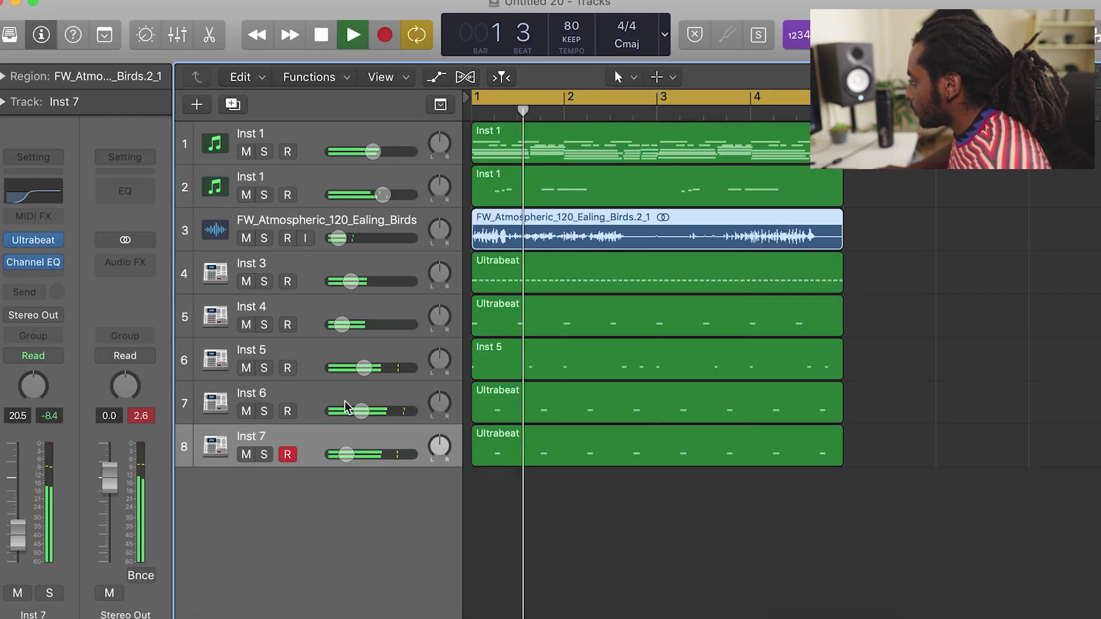
left_click_drag(362, 410, 363, 410)
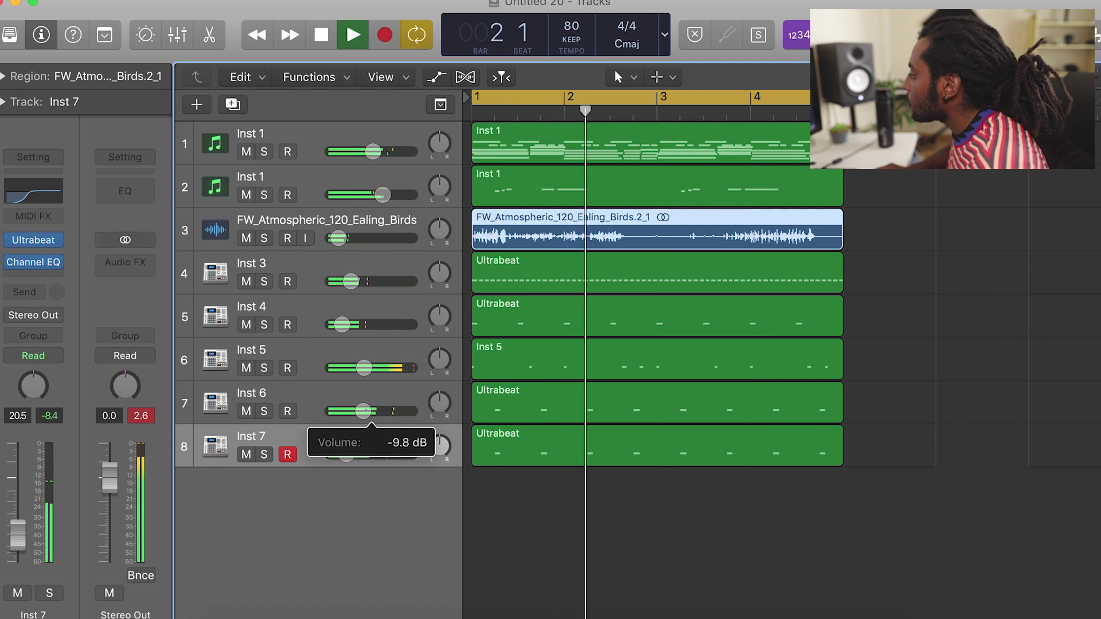
left_click(551, 517)
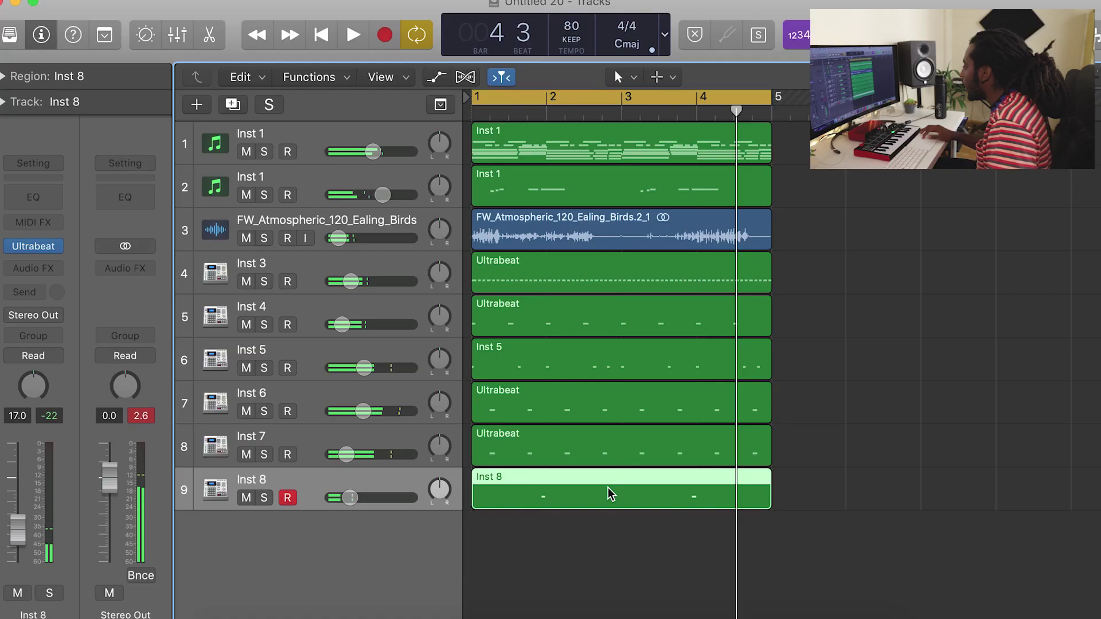
Move Inst 8's two notes one bar later in the Piano Roll and play it back
double_click(610, 492)
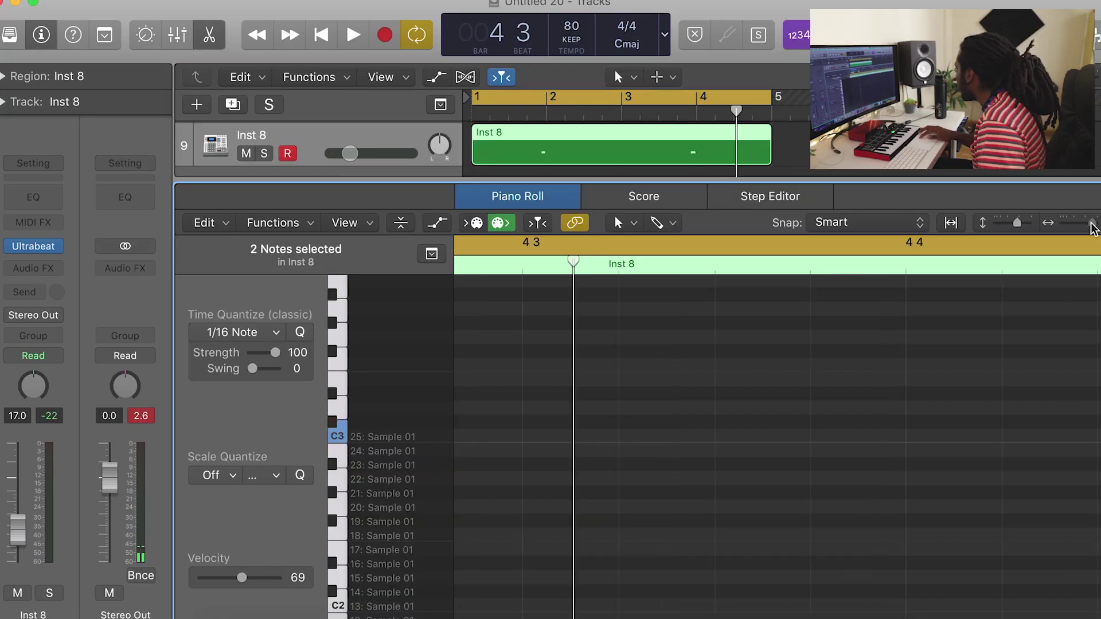
left_click_drag(1091, 224, 1081, 223)
scroll(958, 297, "left", 10)
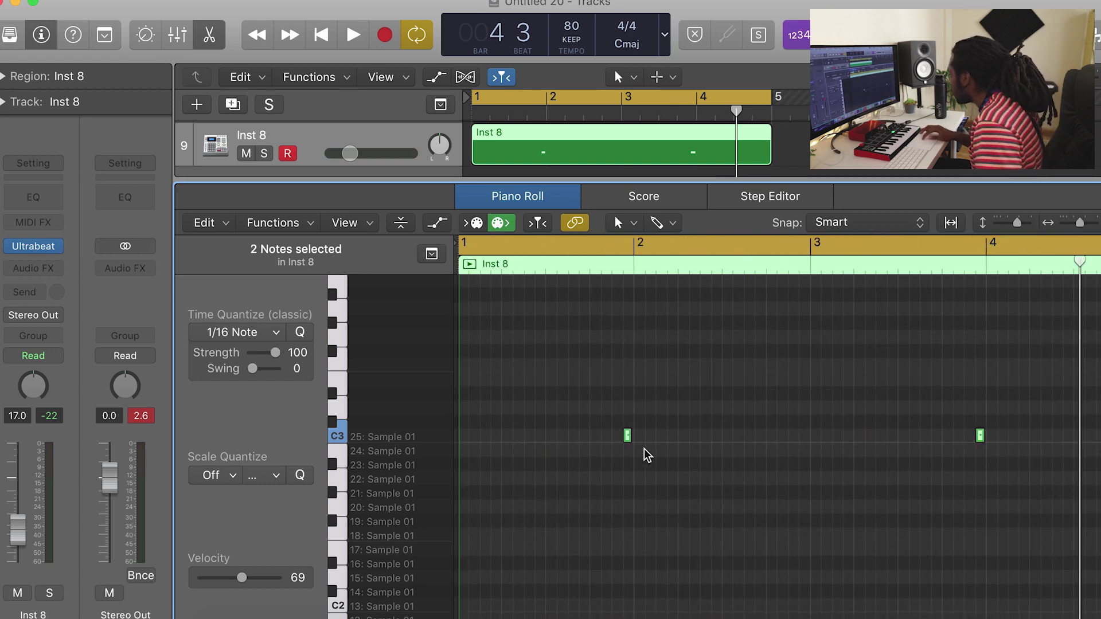
left_click_drag(629, 442, 804, 443)
scroll(809, 446, "right", 3)
key("space")
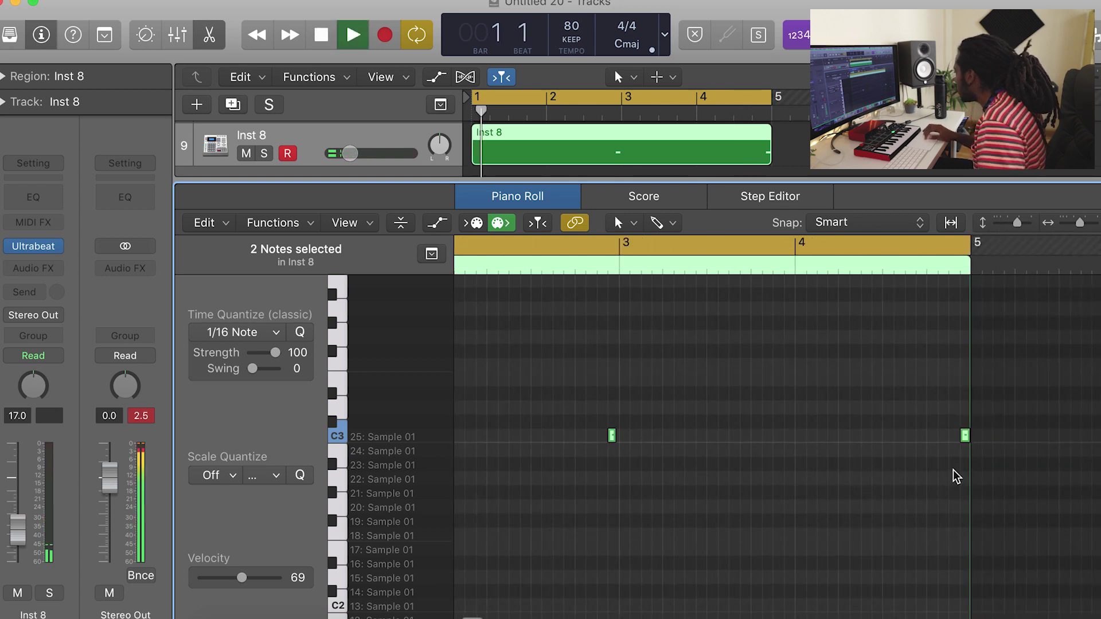
left_click(810, 486)
scroll(814, 488, "left", 2)
scroll(815, 489, "left", 3)
scroll(933, 386, "right", 4)
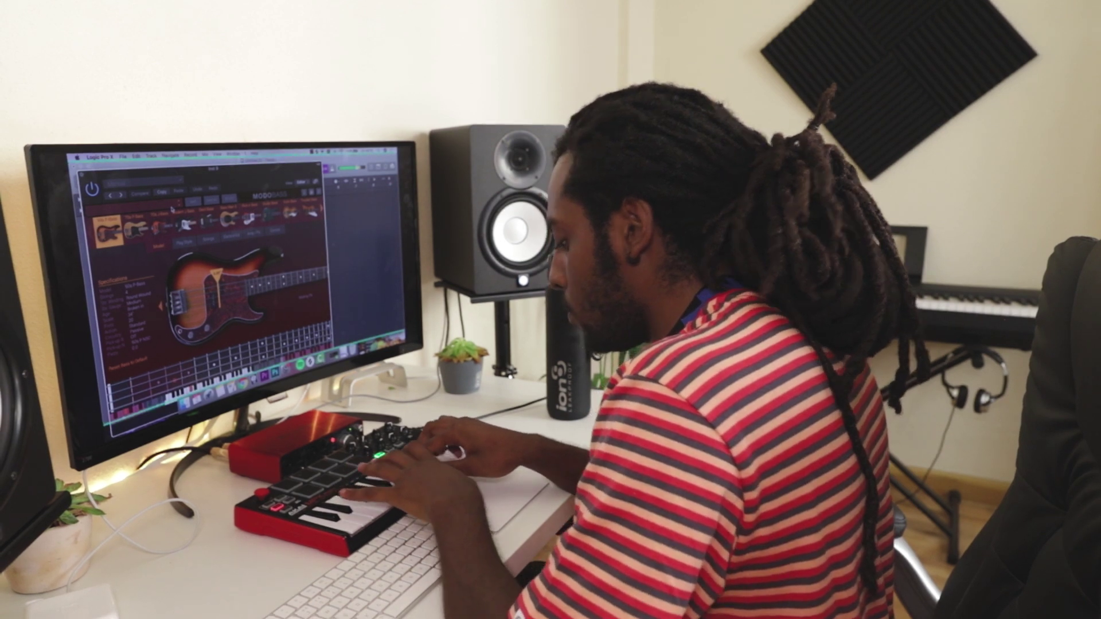
Close MODO BASS, solo tracks 1–4, and record a new four-bar part on Inst 10
key("super+w")
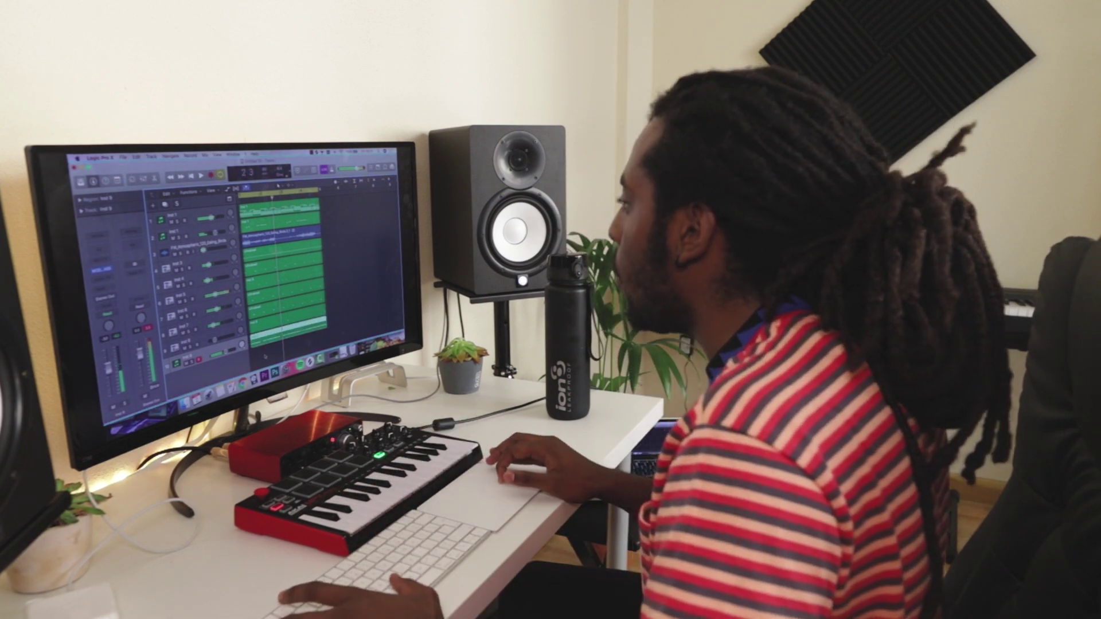
key("s")
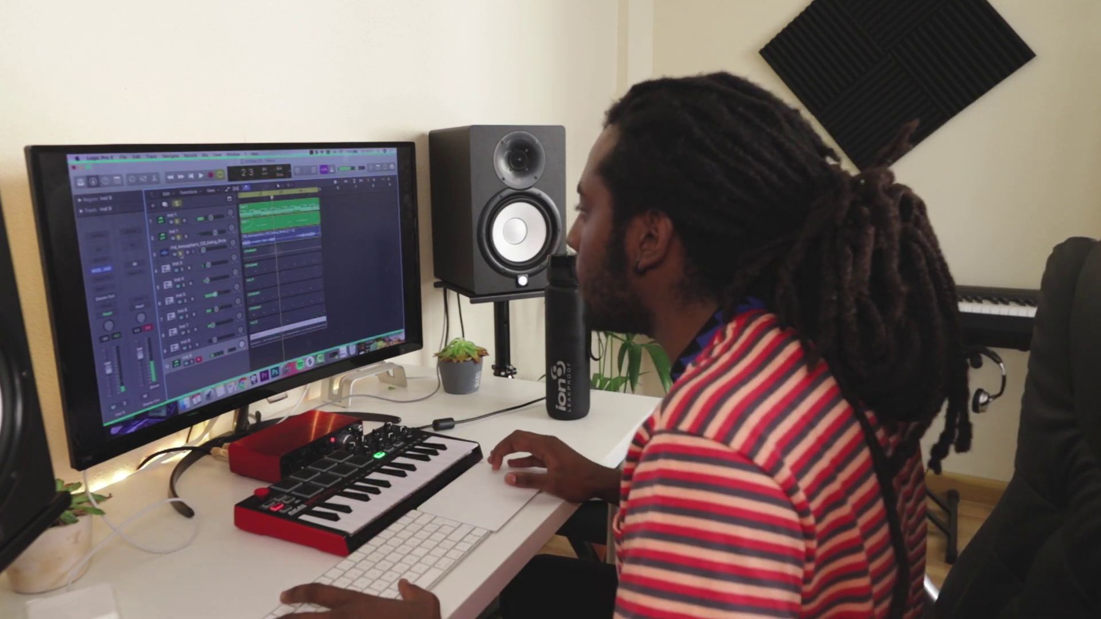
left_click(162, 240)
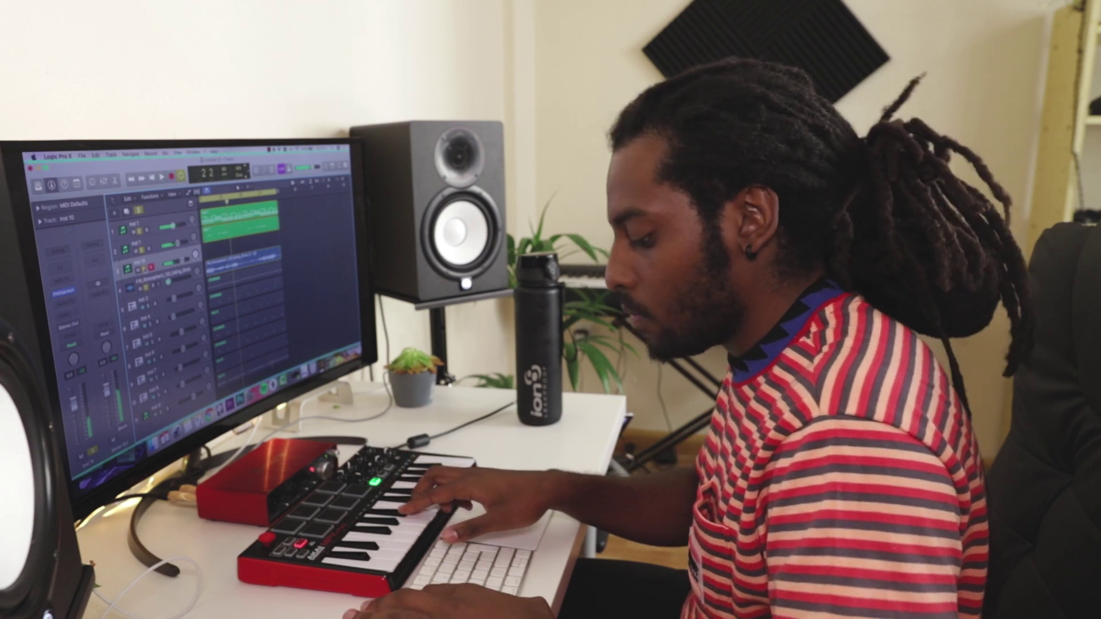
key("r")
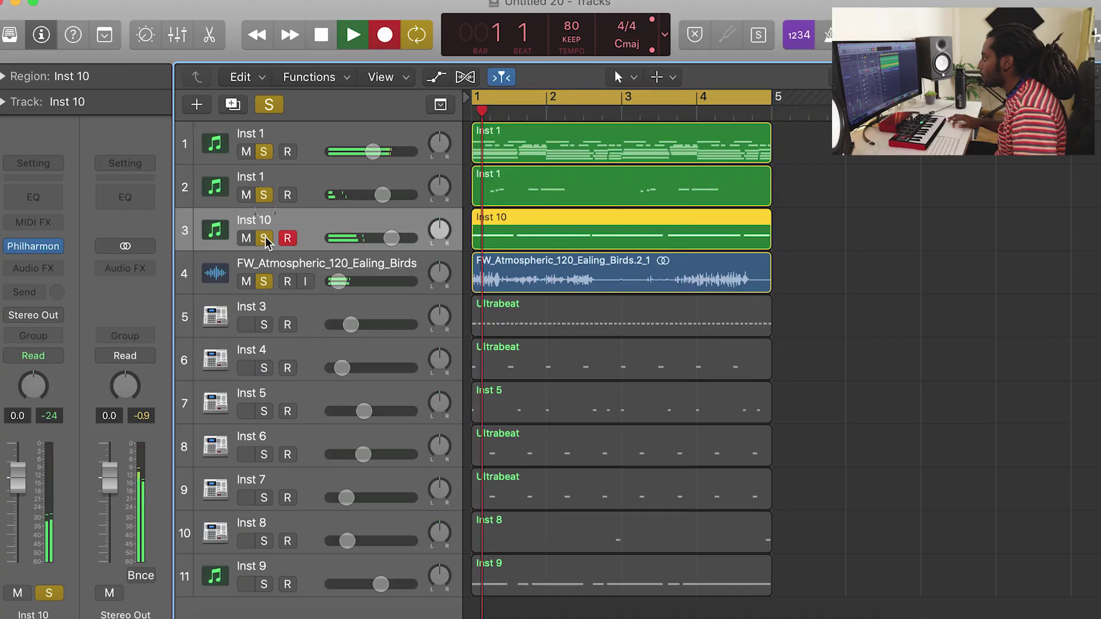
Send Inst 10 through Bus 1 to a new Aux 1 and set its fader to -6 dB
left_click_drag(391, 238, 379, 238)
key("space")
left_click(40, 268)
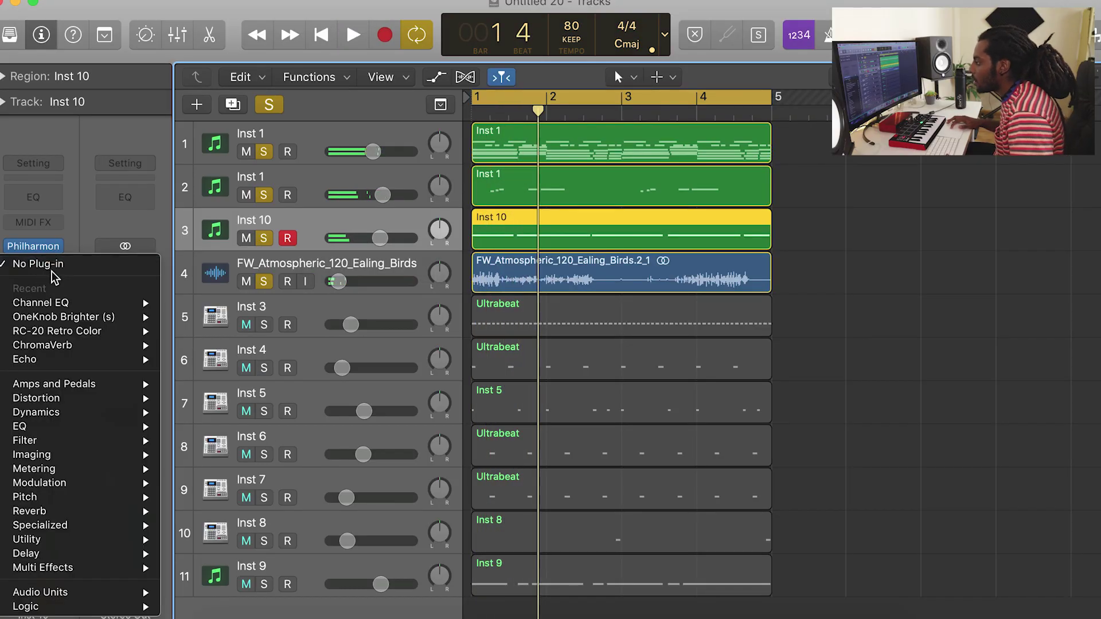
left_click(69, 238)
left_click(31, 292)
mouse_move(66, 367)
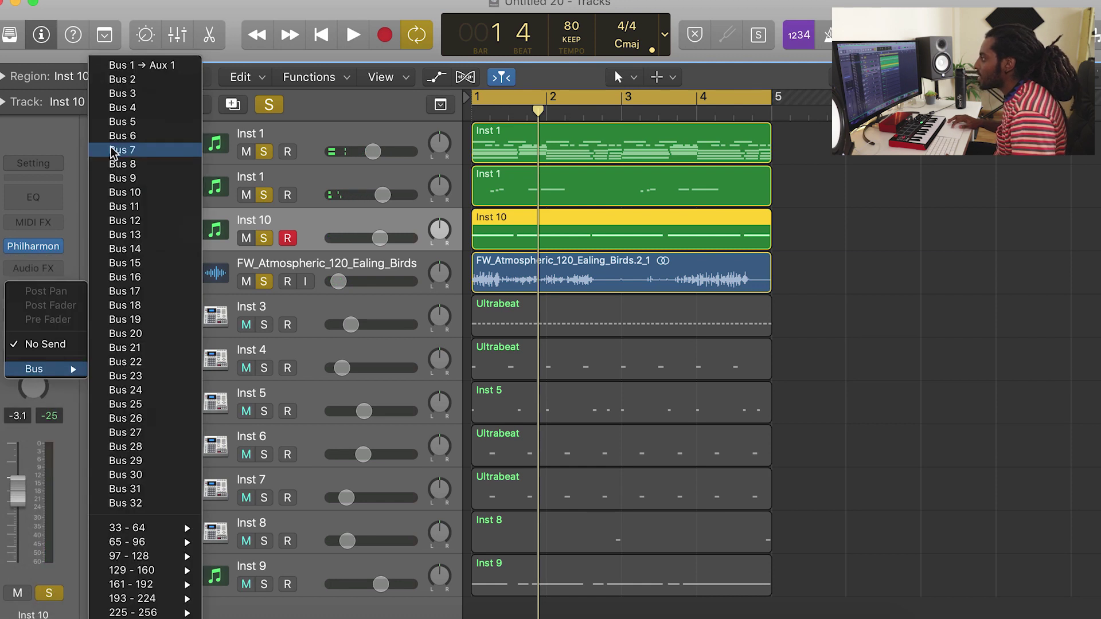
left_click(137, 67)
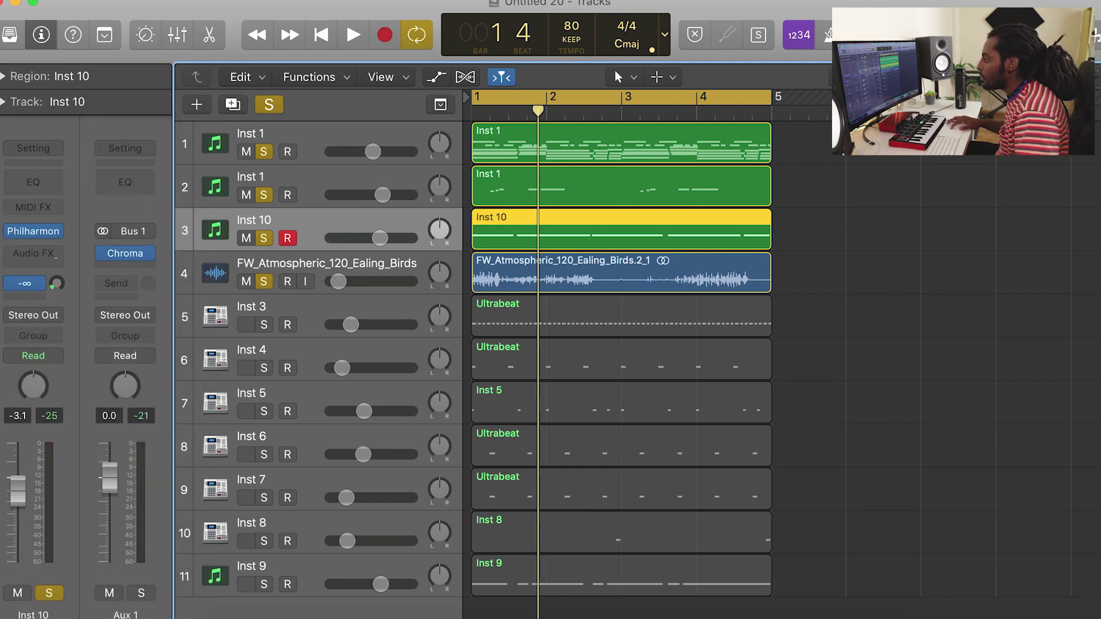
key("space")
left_click_drag(17, 488, 20, 528)
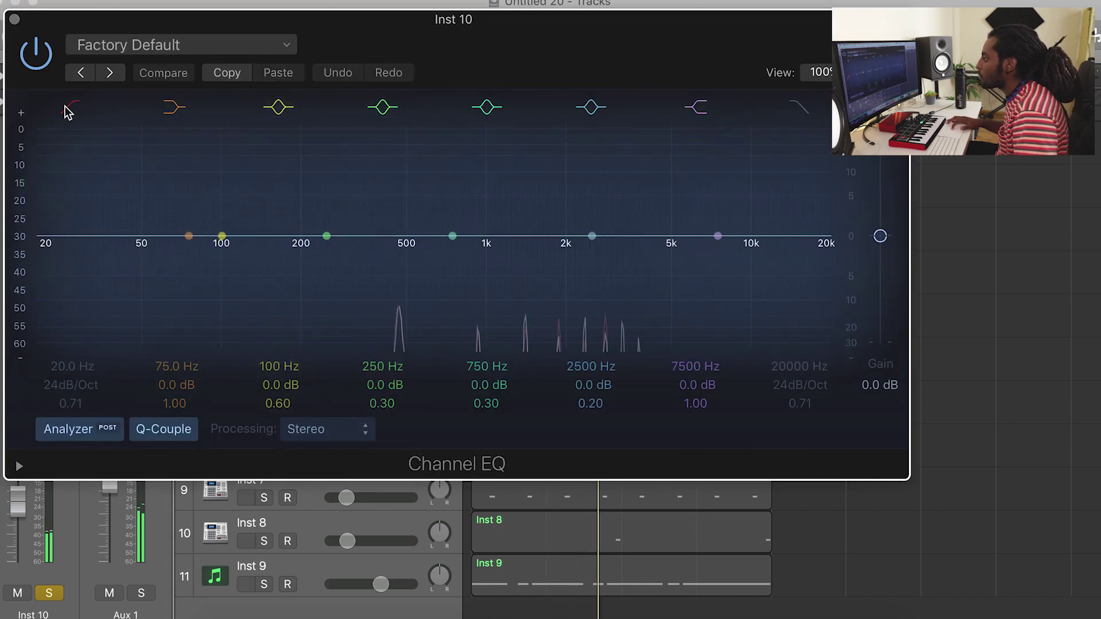
Give Inst 10 a Channel EQ with a 750 Hz low cut and a narrow 2550 Hz lift
left_click(69, 107)
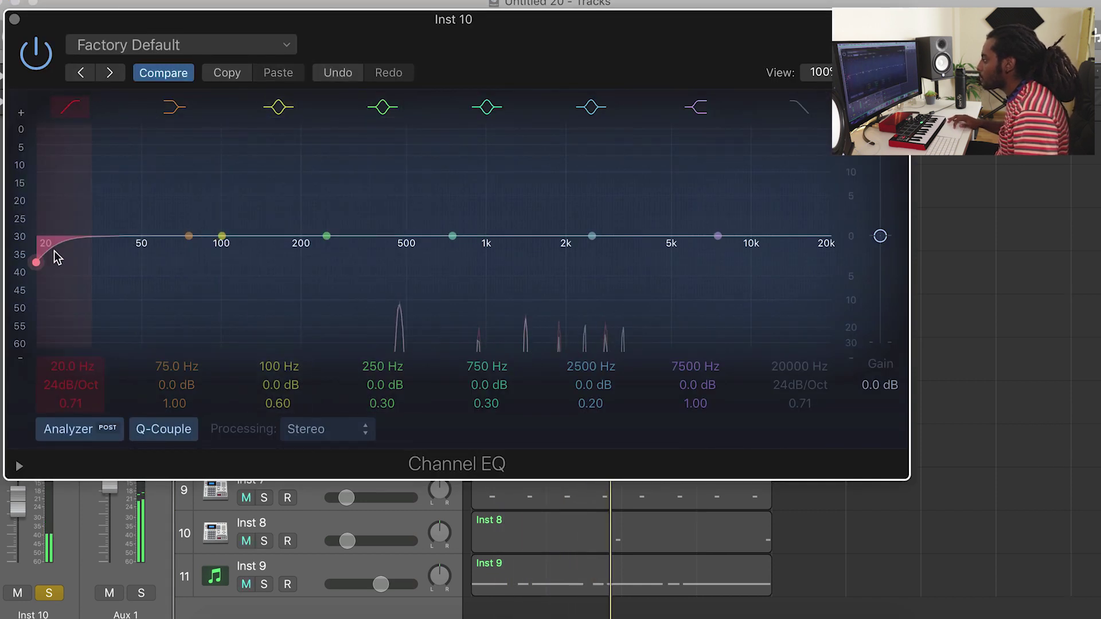
left_click_drag(37, 262, 480, 264)
left_click_drag(591, 235, 597, 242)
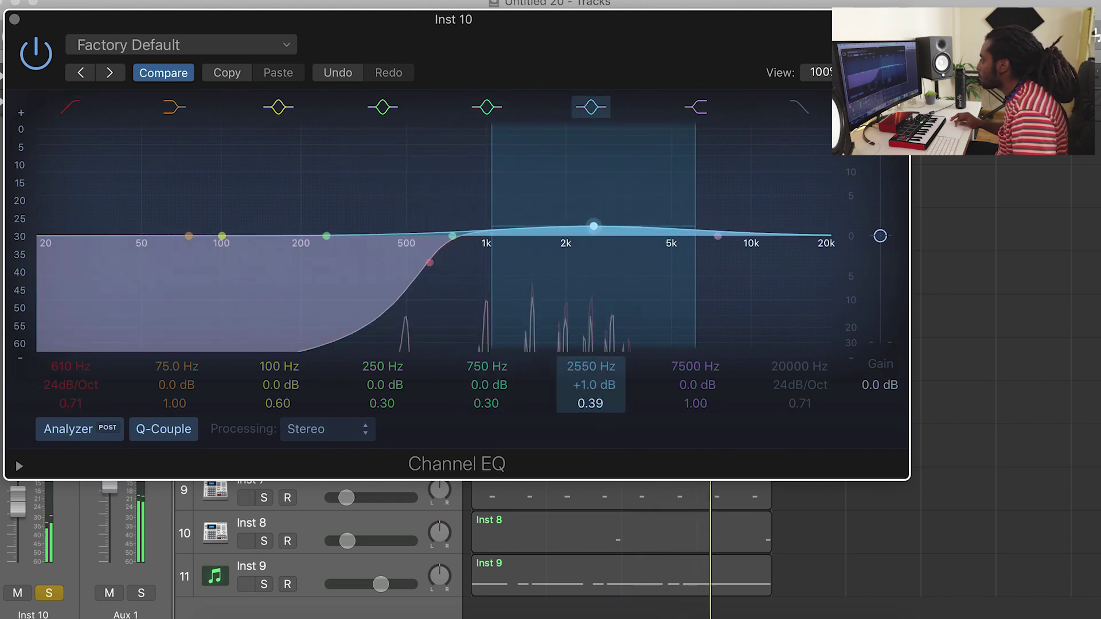
left_click_drag(590, 402, 595, 413)
left_click_drag(440, 267, 462, 265)
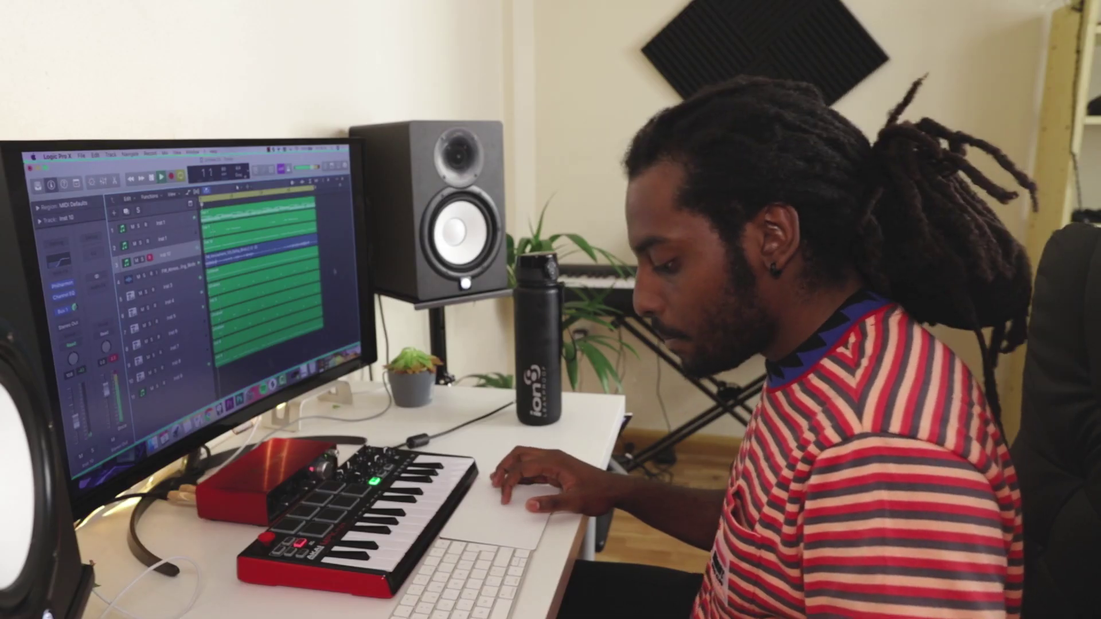
Repeat the intro regions to fill bars 5–12
key("space")
scroll(258, 281, "down", 3)
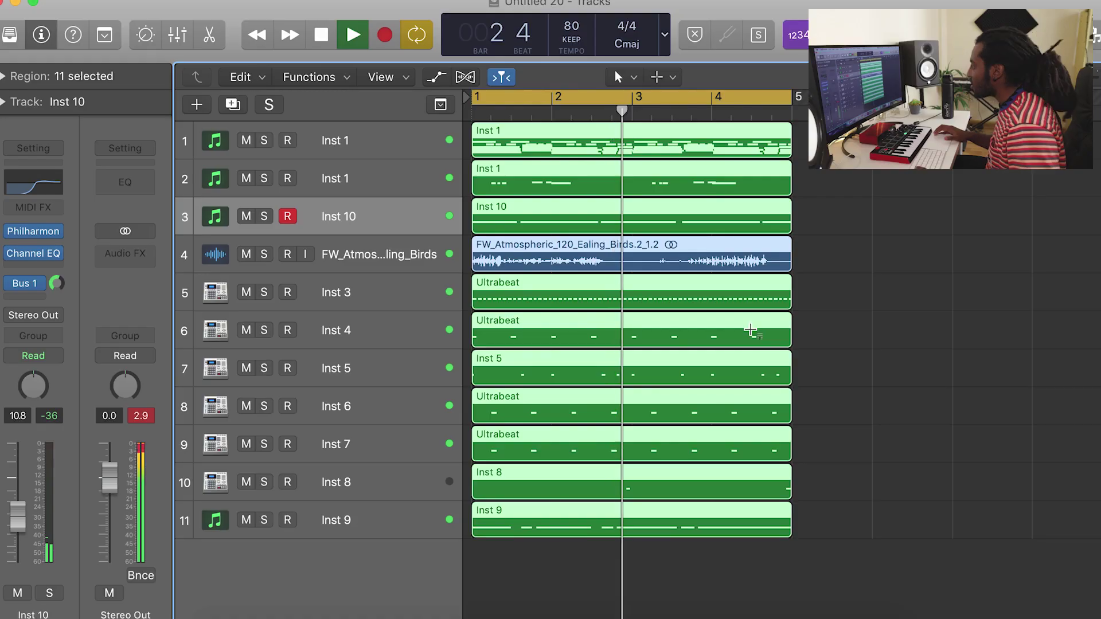
key("super+r")
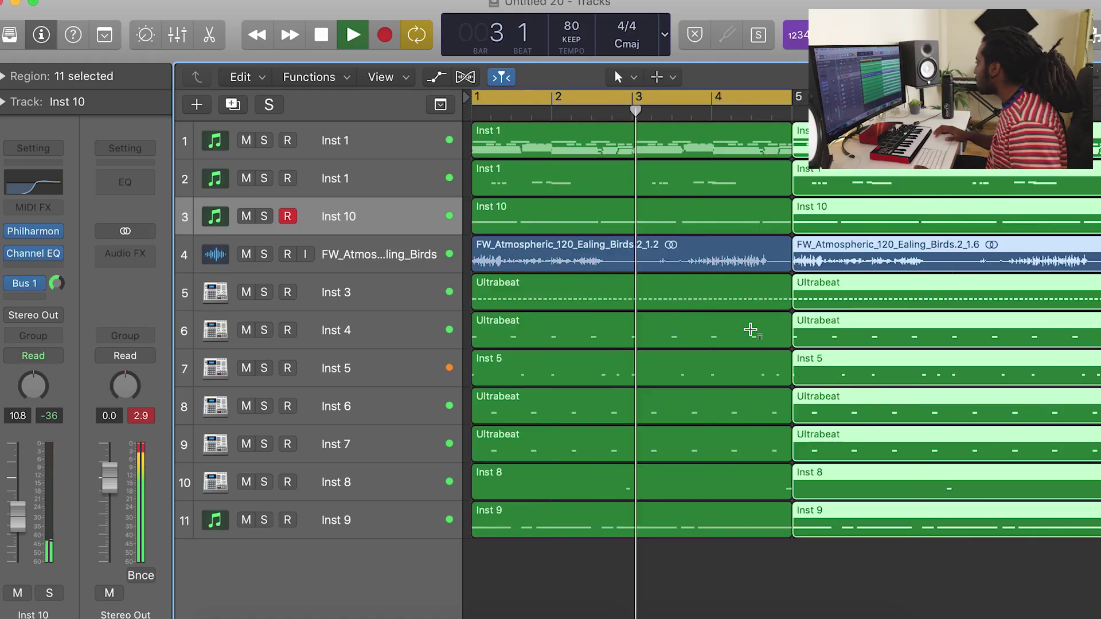
key("super+Left")
key("super+Left")
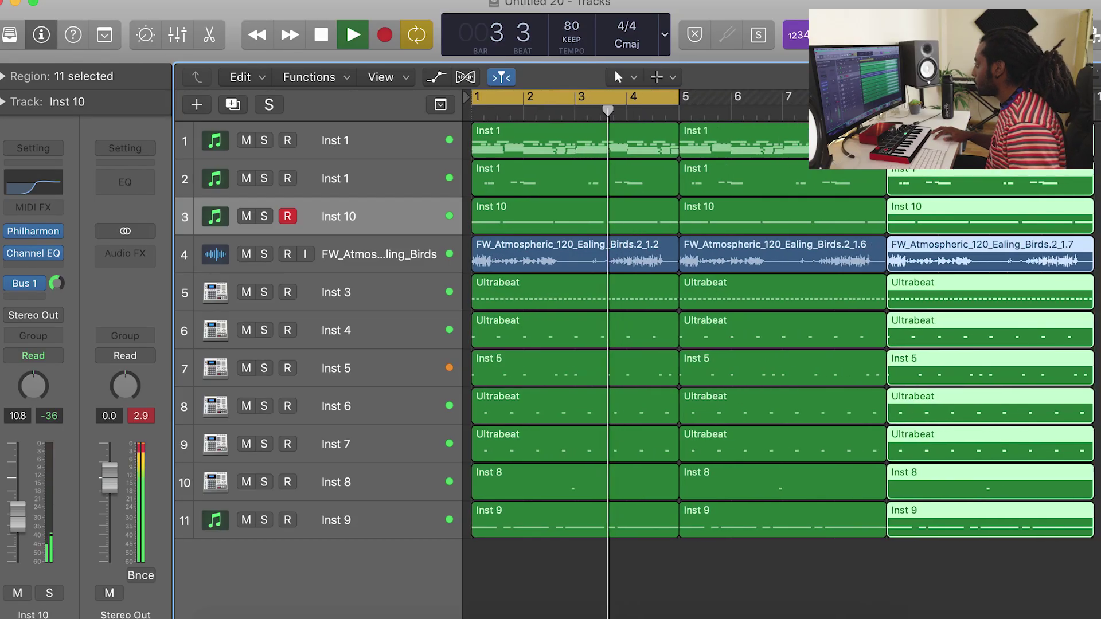
key("space")
Create a duplicate Inst 1 track and copy the bar 1–4 Inst 1 region onto it
left_click(319, 141)
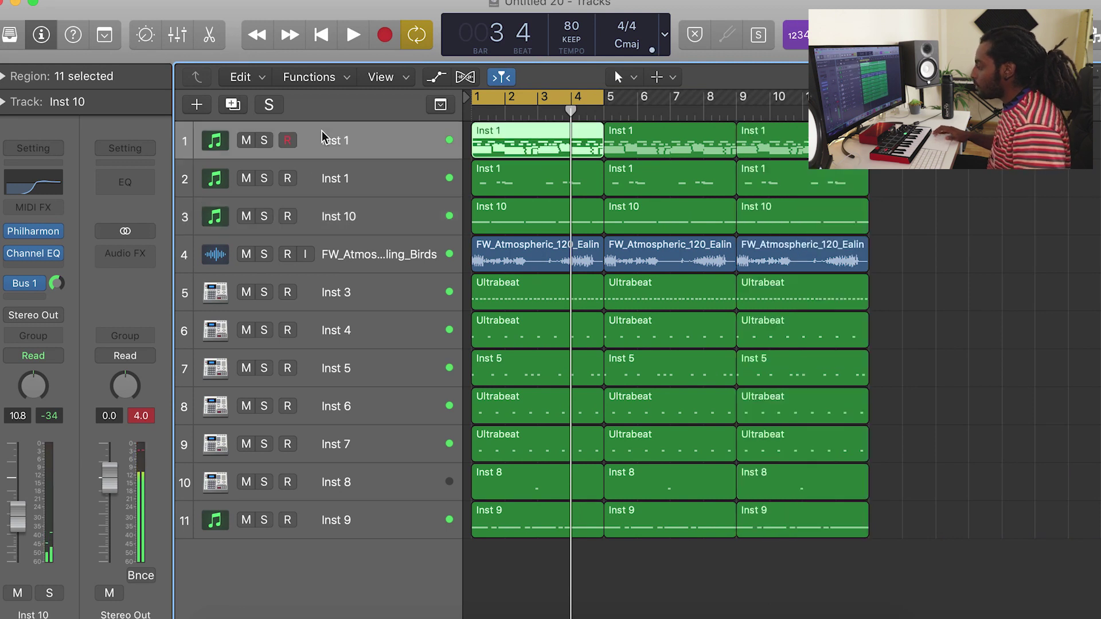
key("super+d")
left_click(534, 152)
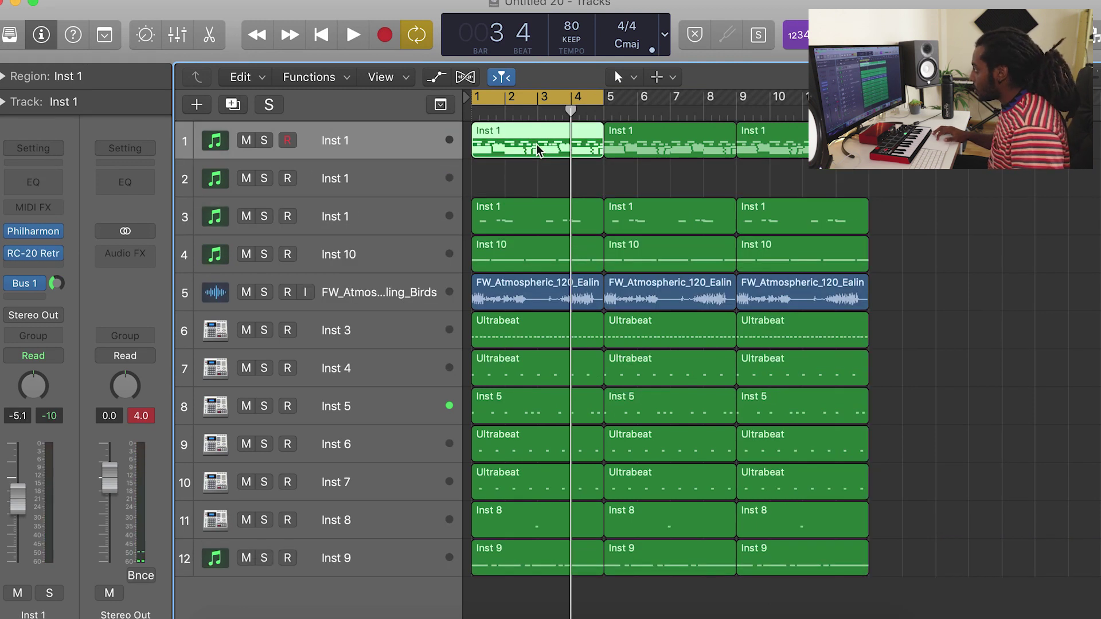
left_click_drag(533, 152, 541, 187)
key("ctrl+s")
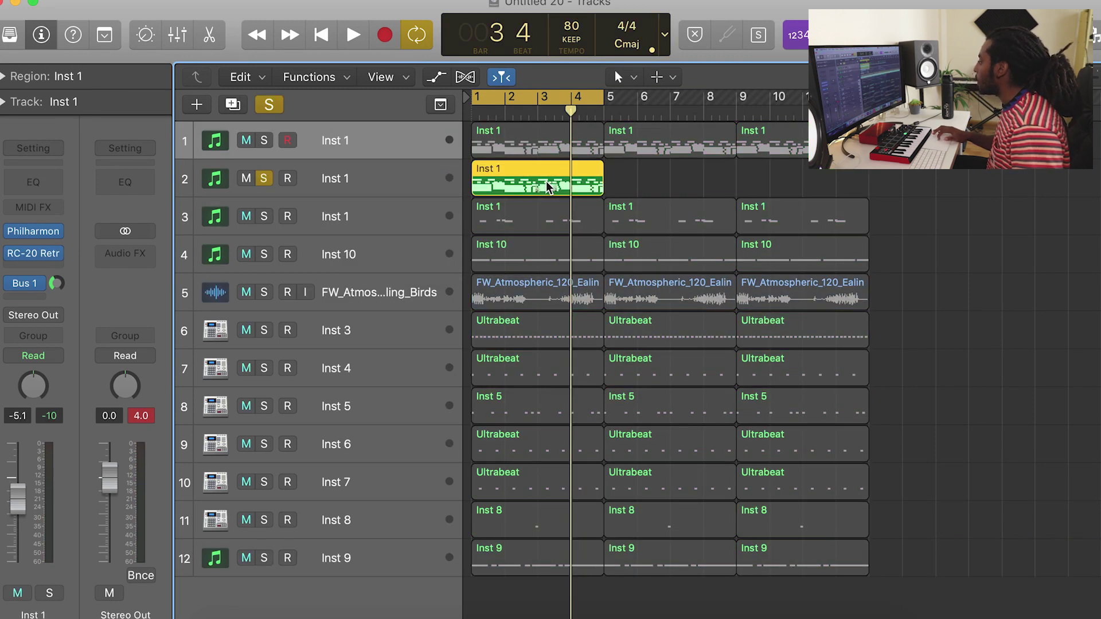
Delete the 32 upper melody notes from the copied region
double_click(552, 188)
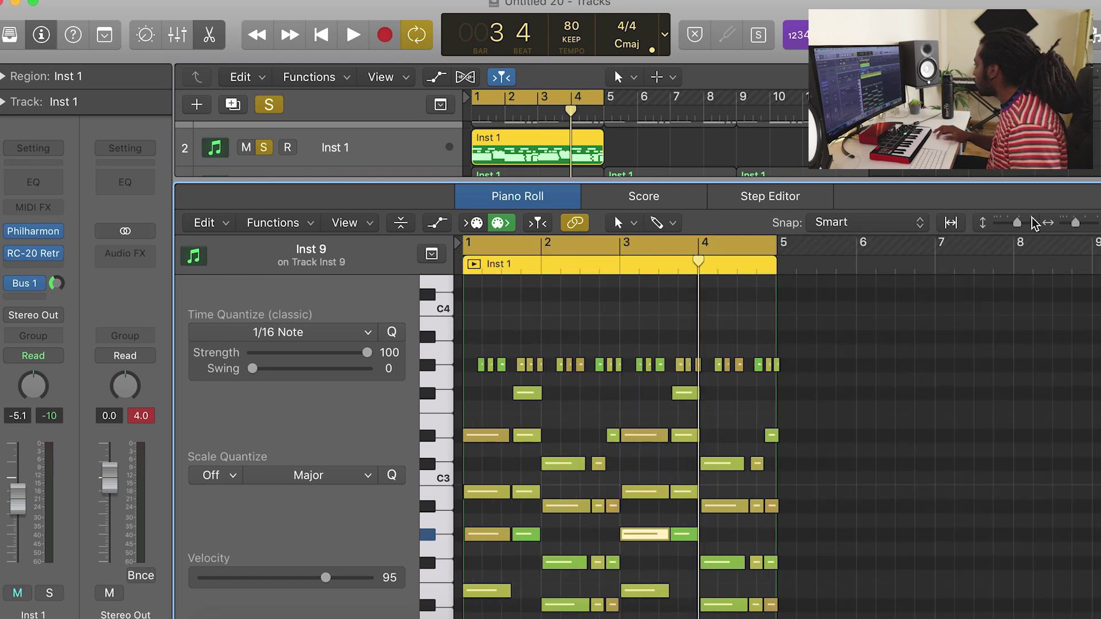
left_click_drag(1018, 222, 1012, 222)
left_click_drag(809, 408, 459, 314)
key("space")
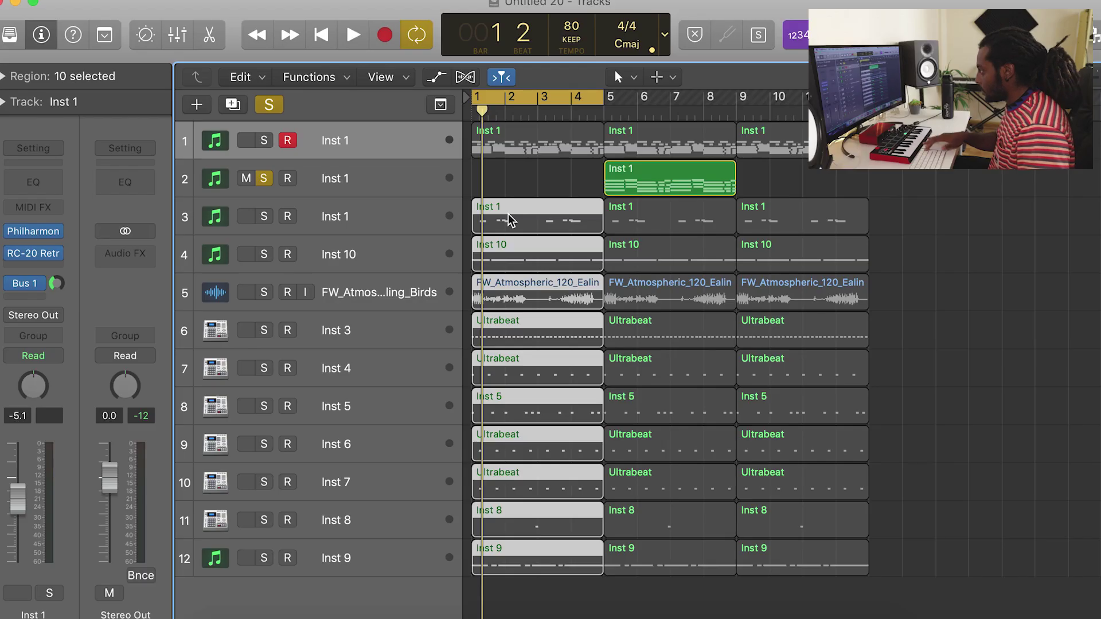
Clear the other bar 1–4 regions, unsolo, loop bars 5–8, and move the thinned region to bars 9–12
key("Delete")
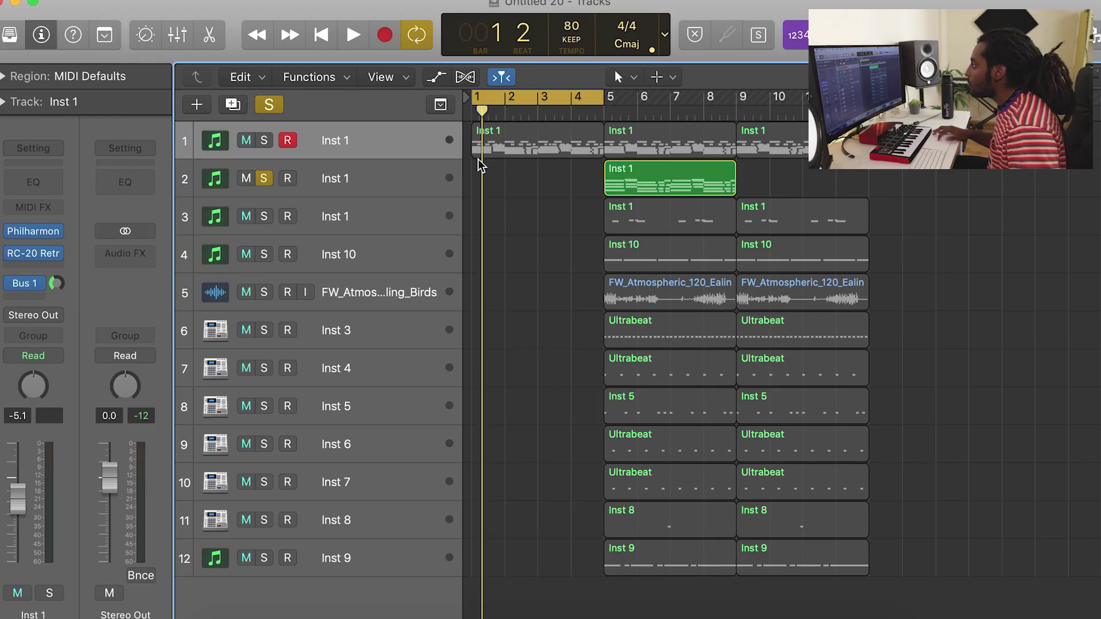
left_click(268, 105)
key("space")
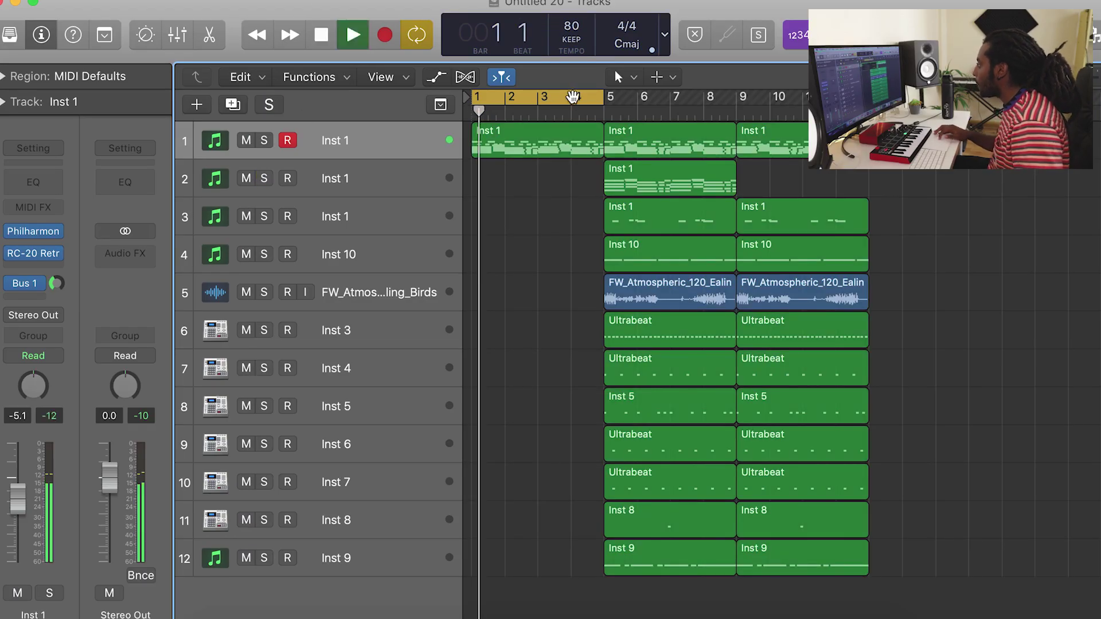
left_click_drag(574, 90, 707, 91)
left_click_drag(642, 194, 773, 186)
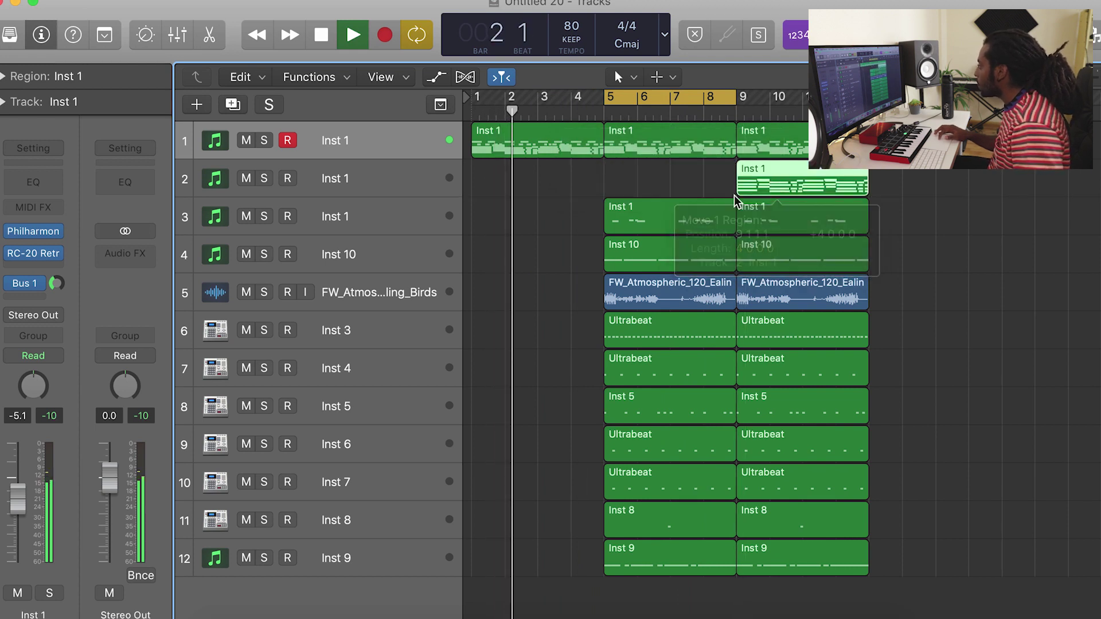
Delete the track 3 Inst 1, Inst 9 and Inst 10 regions at bars 5–8
left_click(634, 221)
key("Delete")
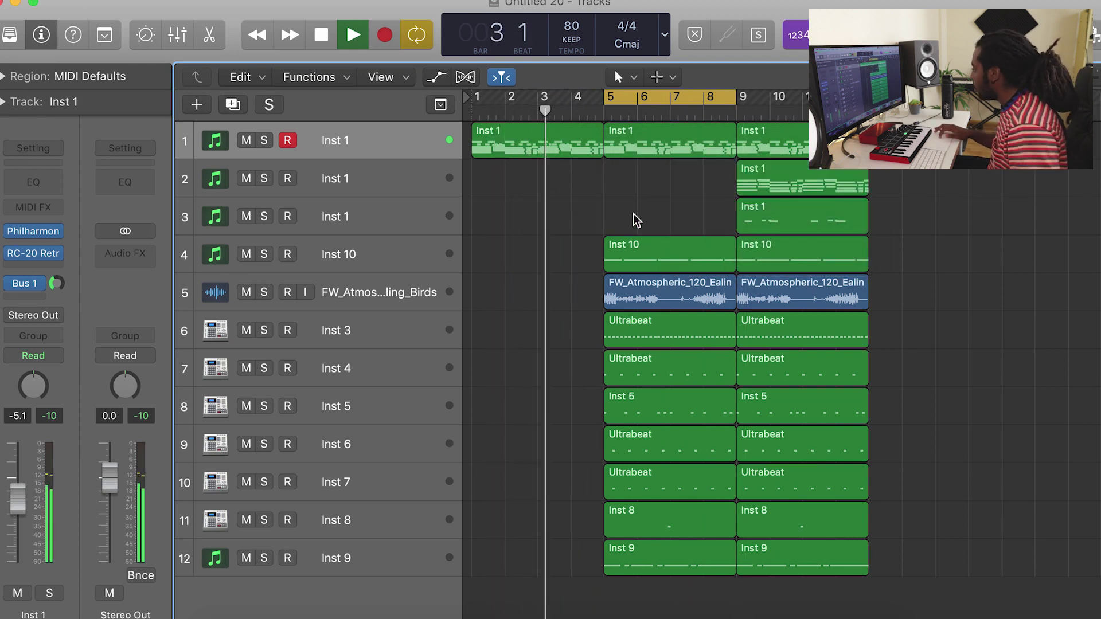
left_click(635, 564)
key("Delete")
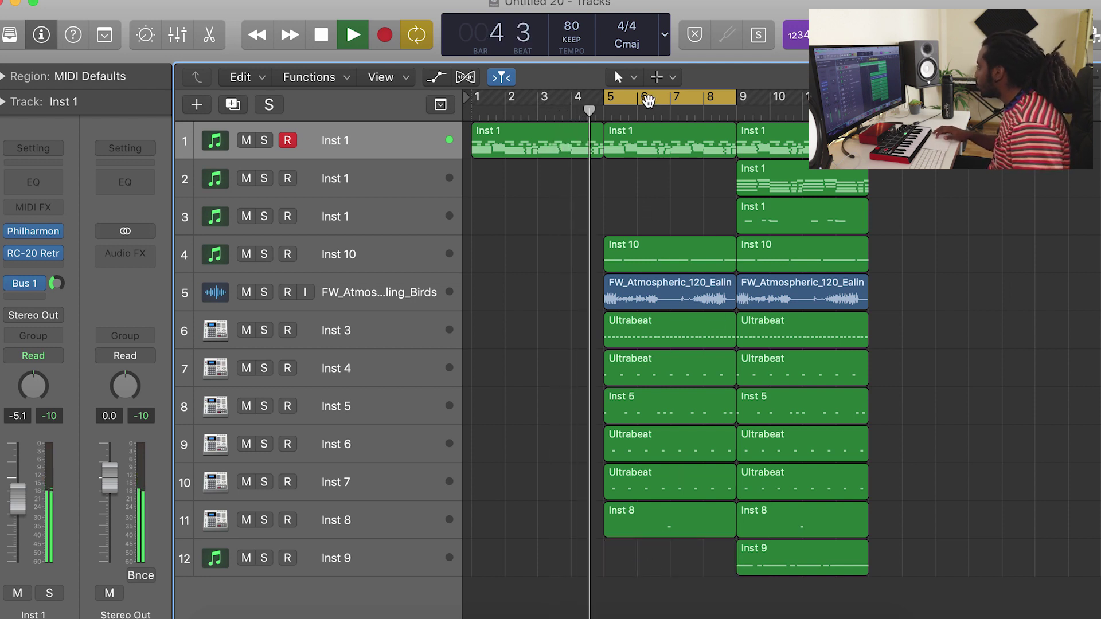
left_click_drag(656, 96, 788, 96)
scroll(960, 325, "right", 4)
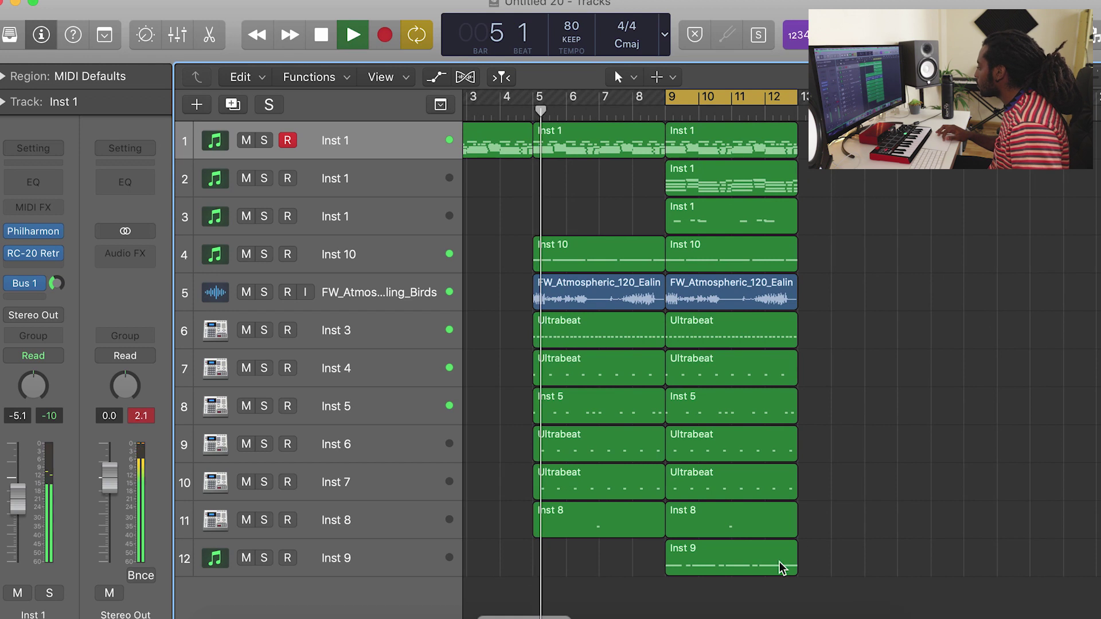
left_click(634, 247)
key("Delete")
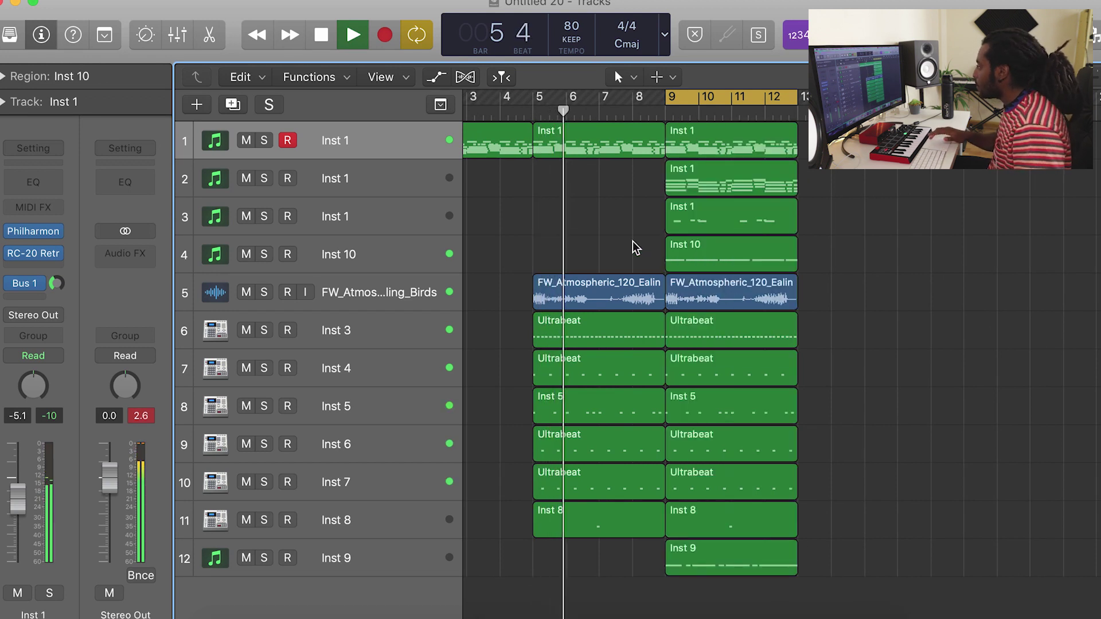
Repeat the twelve bar 9–12 regions into bars 13–16 and delete track 2's region at bars 9–12
left_click_drag(809, 597, 725, 118)
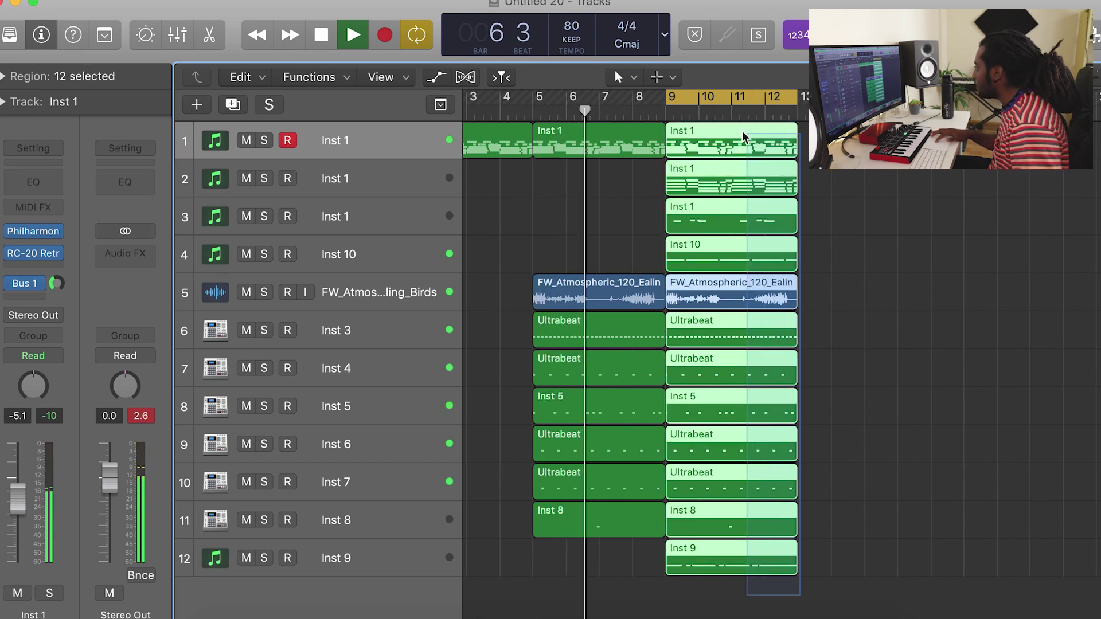
key("super+r")
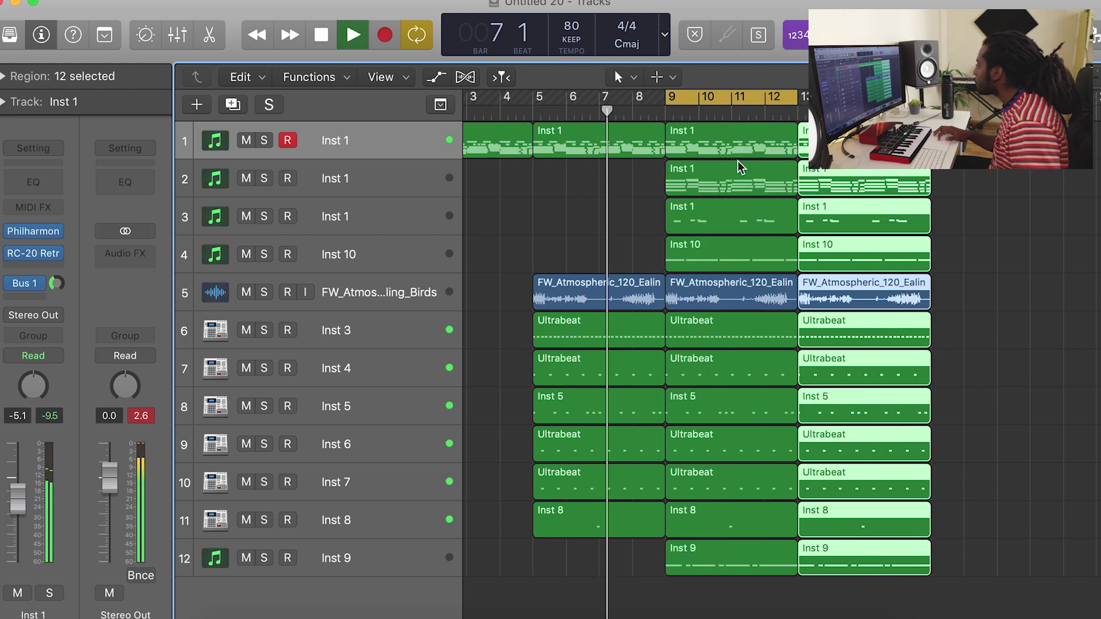
scroll(769, 255, "right", 3)
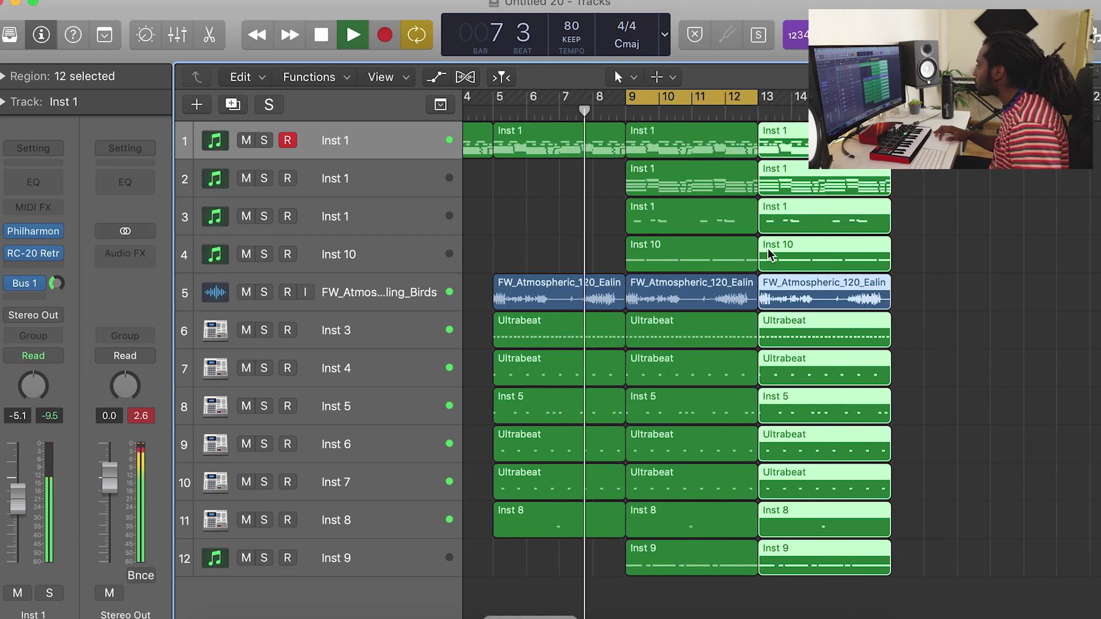
left_click(690, 246)
left_click(677, 188)
key("Delete")
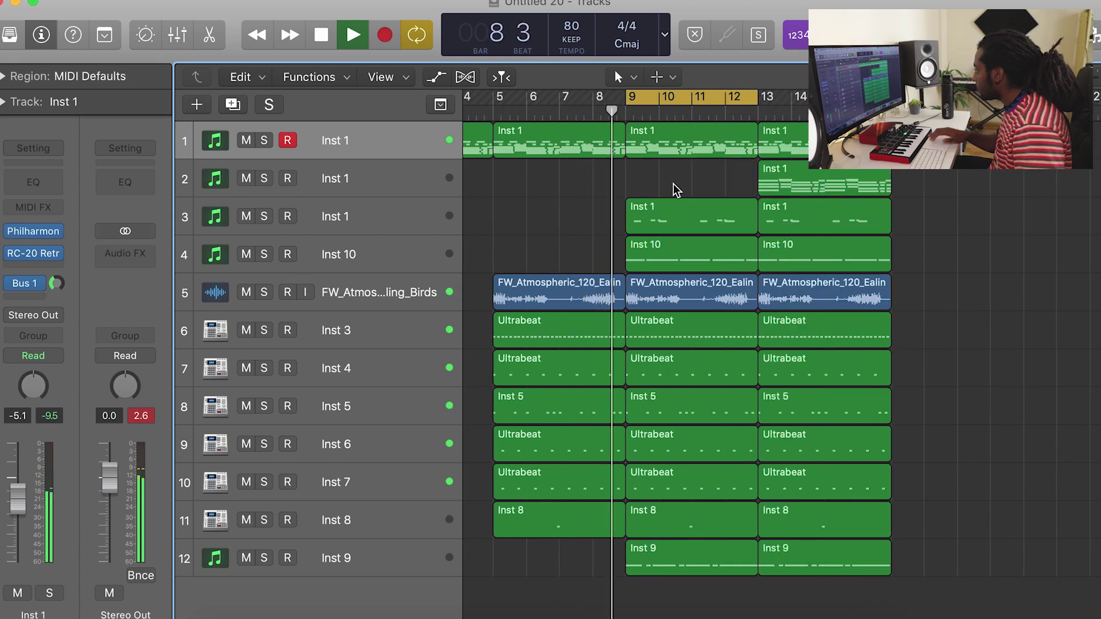
Repeat all twelve bar 13–16 regions as a new section at bars 17–20
left_click_drag(694, 86, 825, 94)
scroll(881, 179, "right", 3)
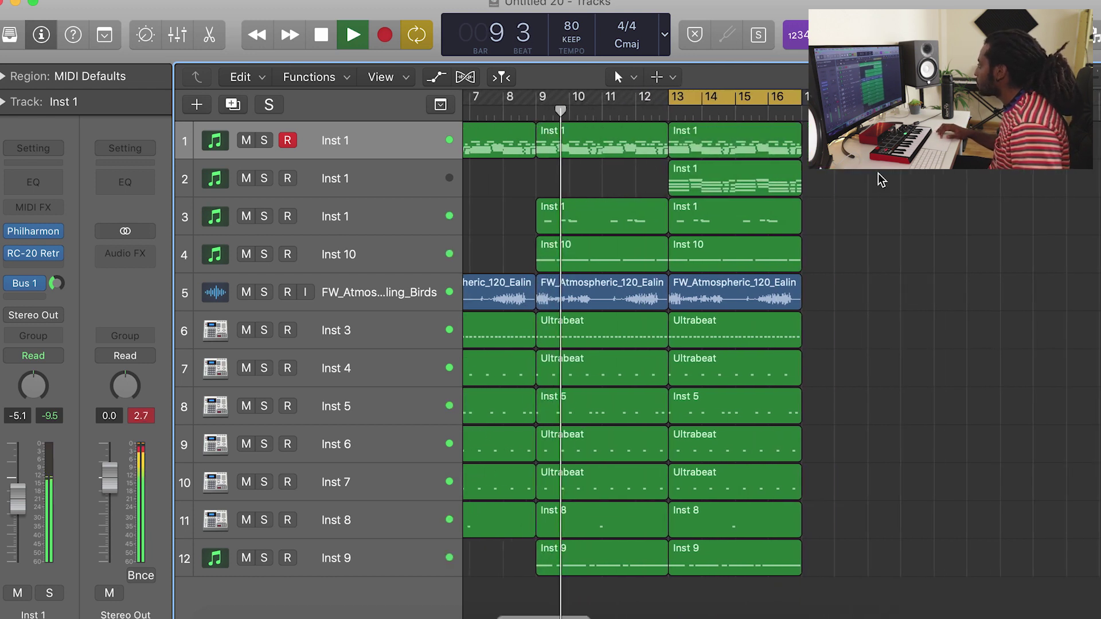
left_click(695, 145)
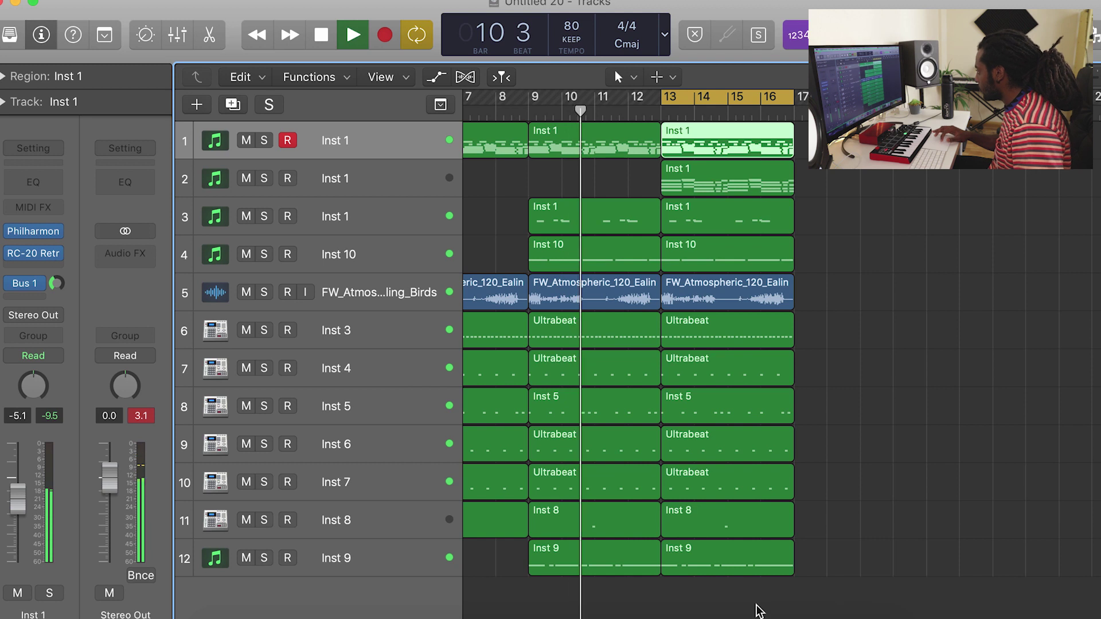
left_click_drag(755, 607, 710, 123)
key("super+r")
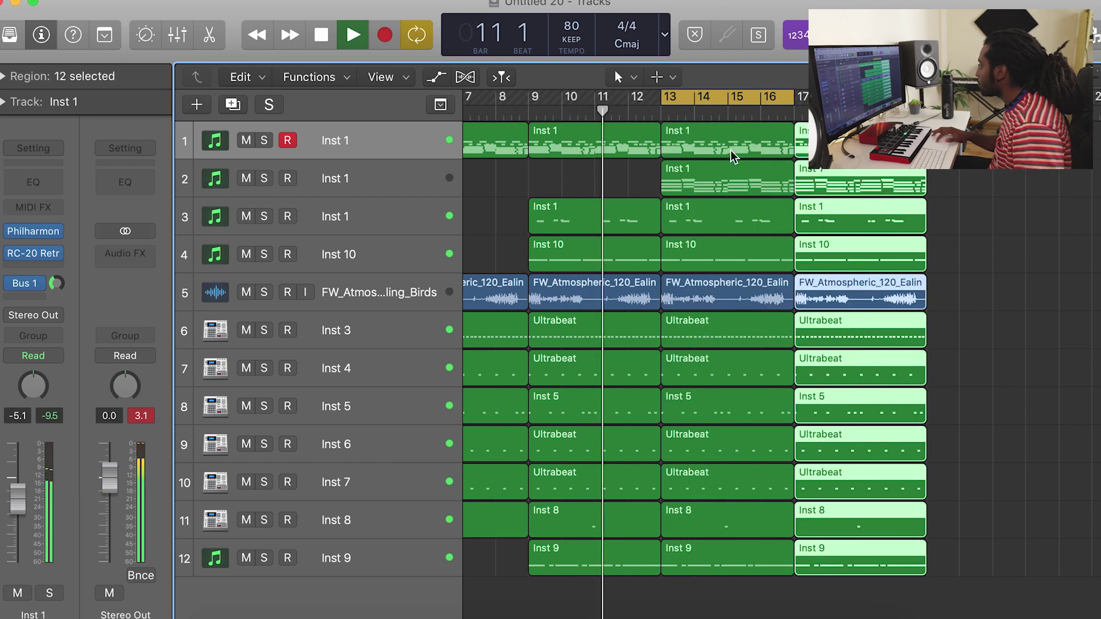
Remove the track 1 lead, Inst 10 and Inst 8 regions from bars 13–16, keeping track 3
left_click(727, 148)
key("Delete")
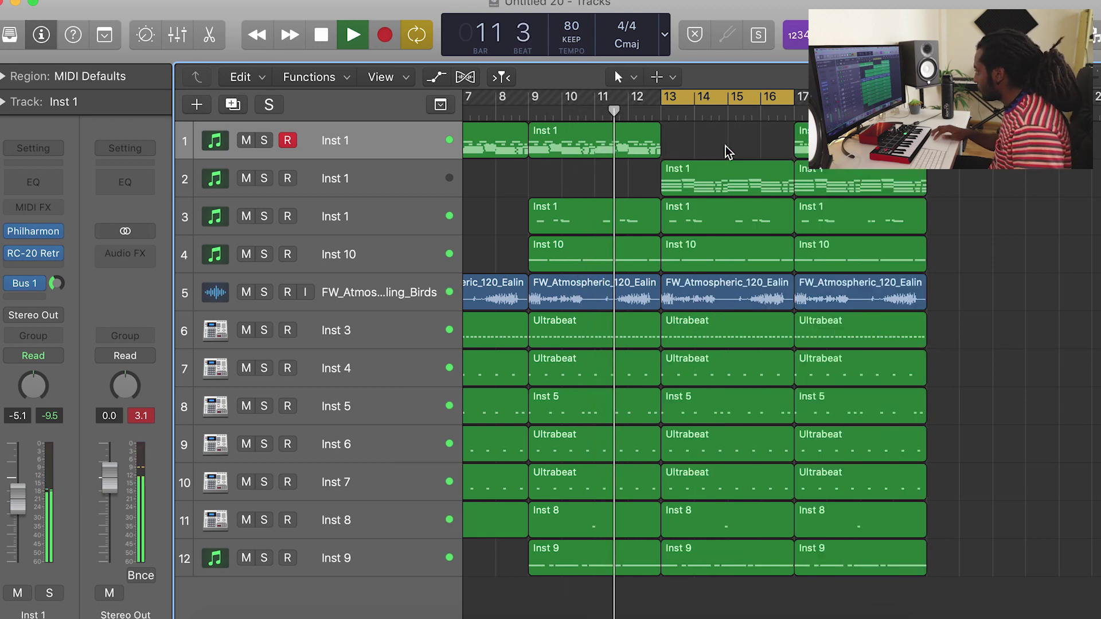
left_click(720, 243)
key("Delete")
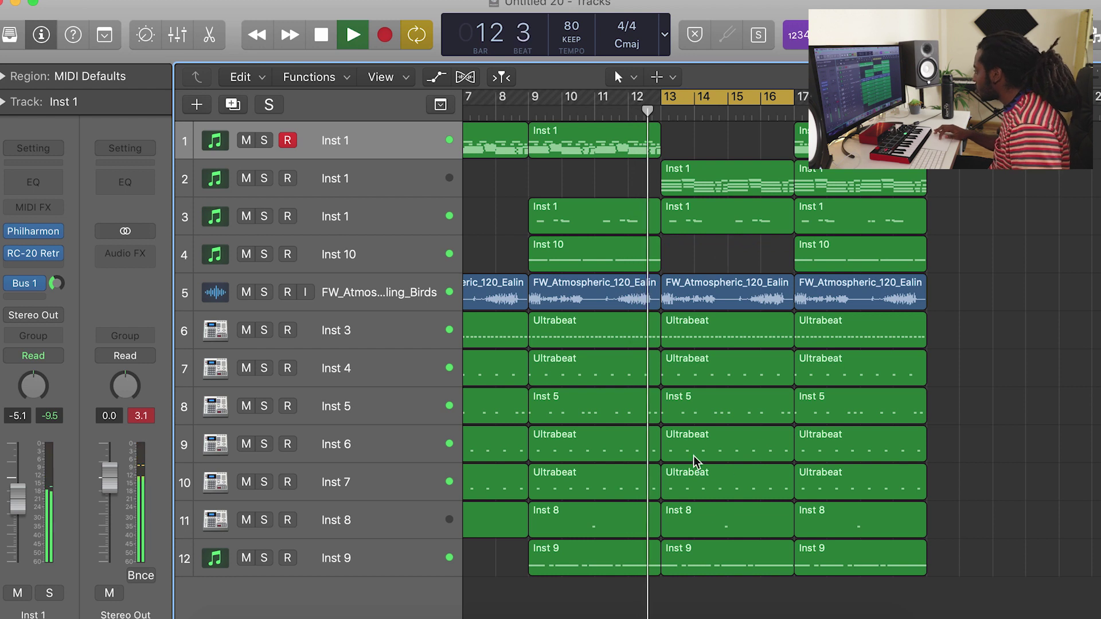
left_click(729, 520)
key("Delete")
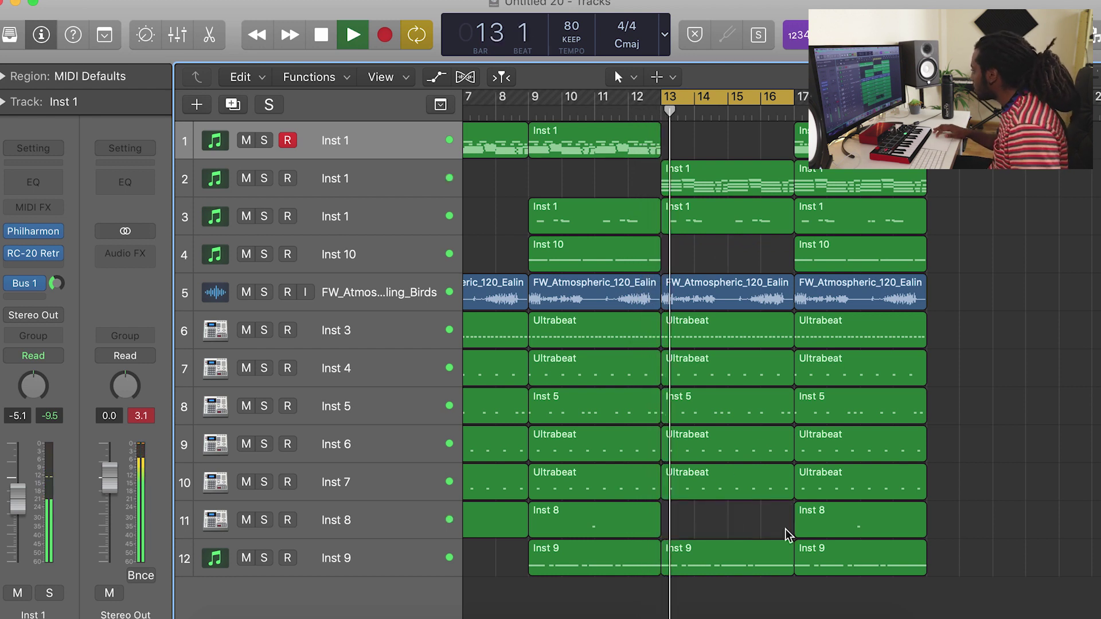
left_click(656, 232)
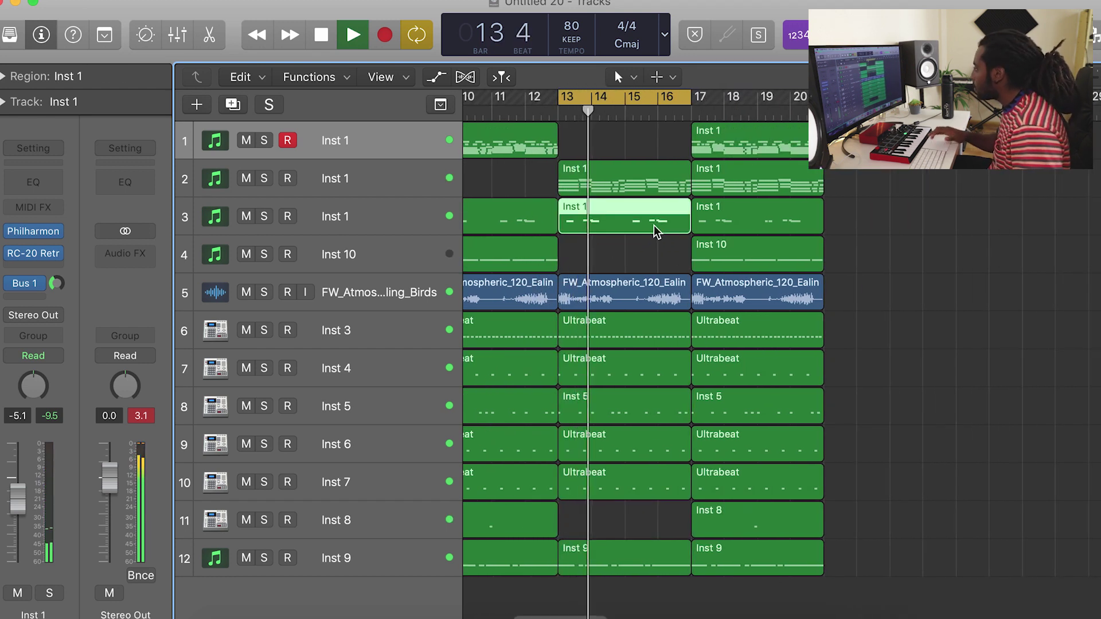
key("Delete")
key("super+z")
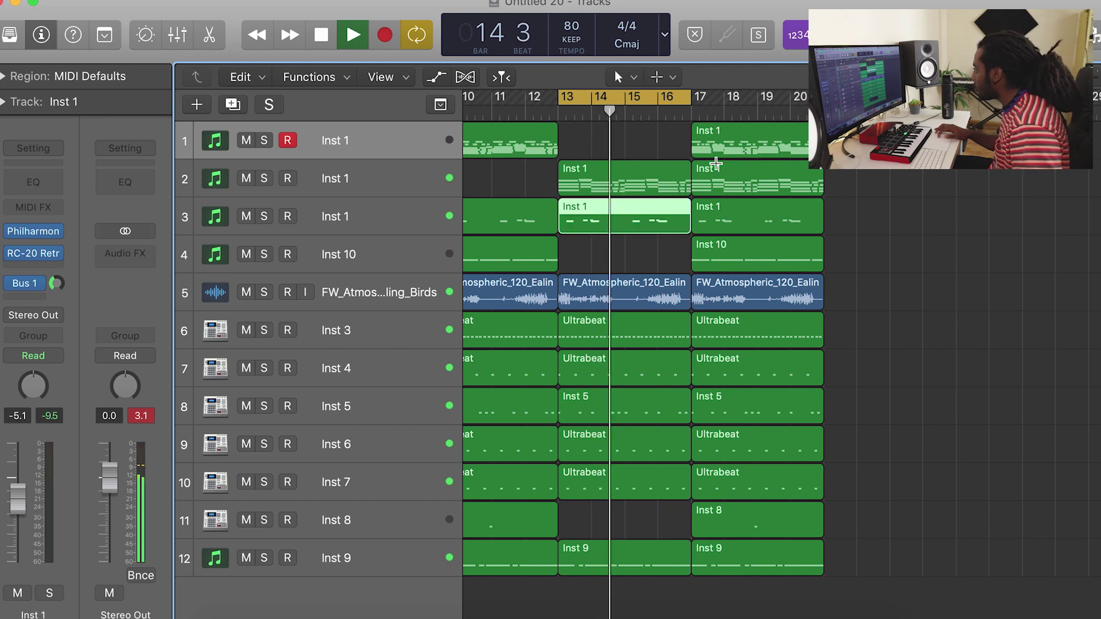
Copy the track 1 lead into bars 13–16, delete track 2's bar-13 region, and replay from bar 13
key("space")
left_click_drag(726, 148, 594, 148)
left_click(602, 174)
key("Delete")
key("space")
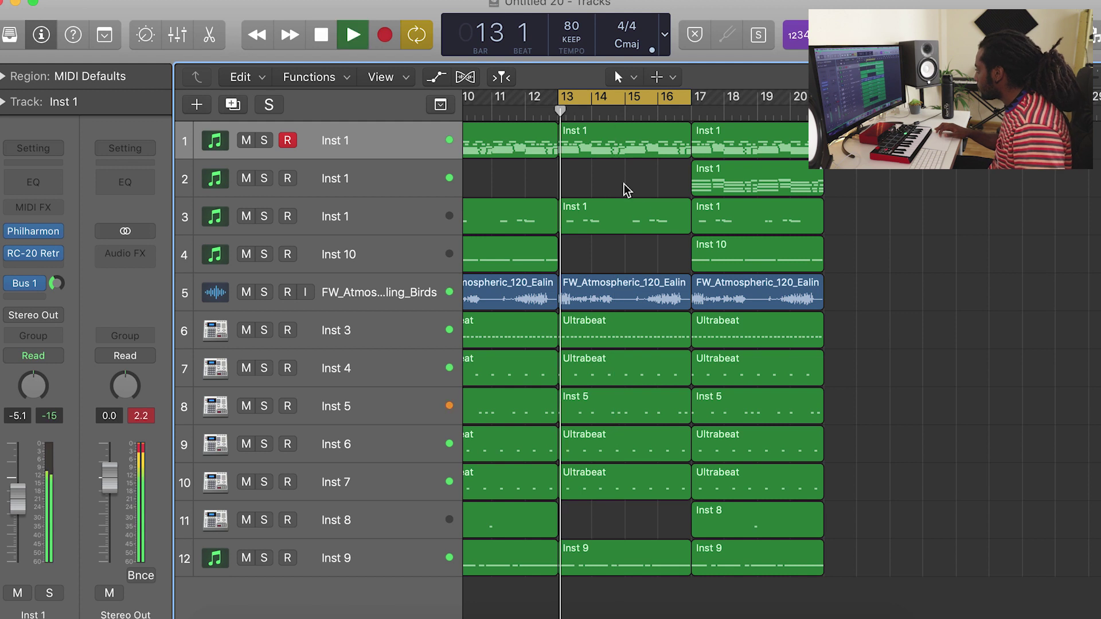
Repeat the bar-17 section into bars 21–24 and delete the track 1 and 3 regions at bar 17
left_click_drag(757, 580, 745, 141)
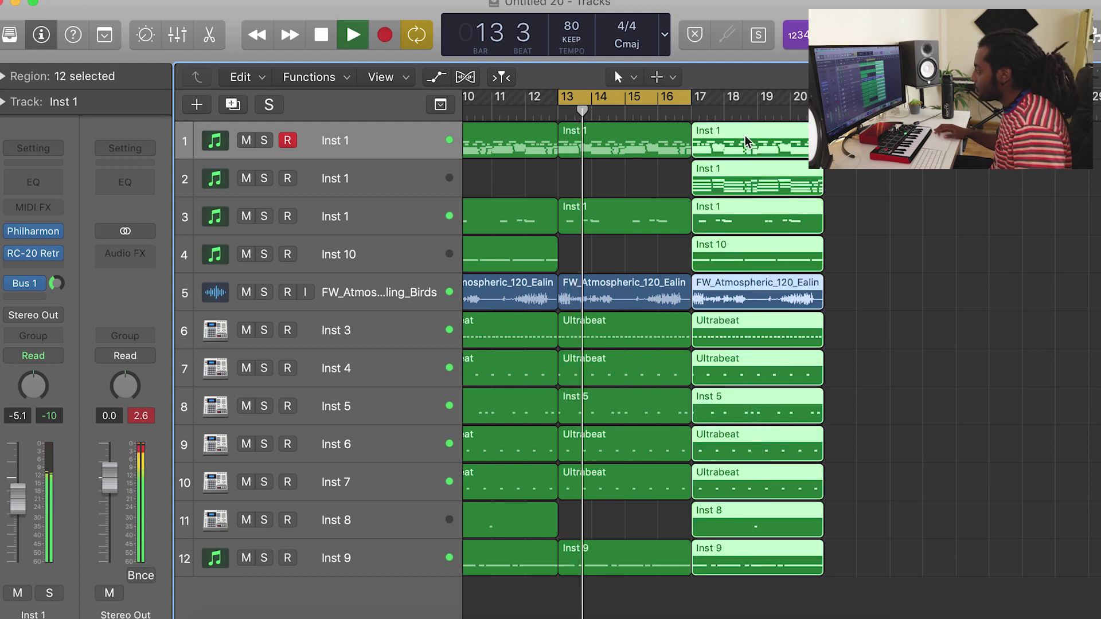
key("super+r")
left_click_drag(628, 96, 758, 94)
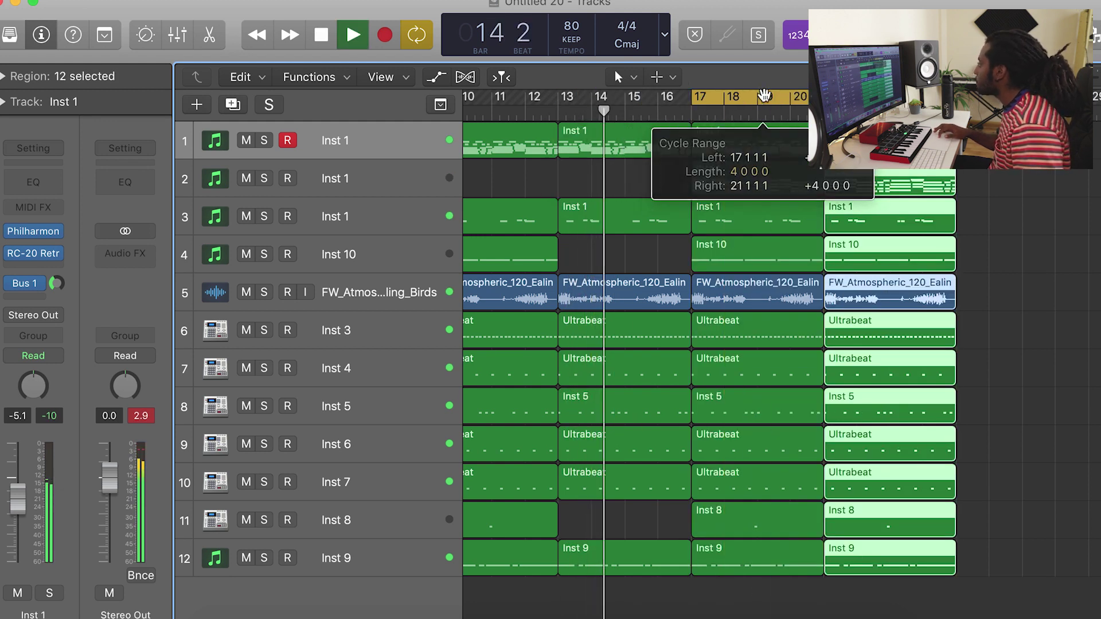
left_click(738, 154)
key("Delete")
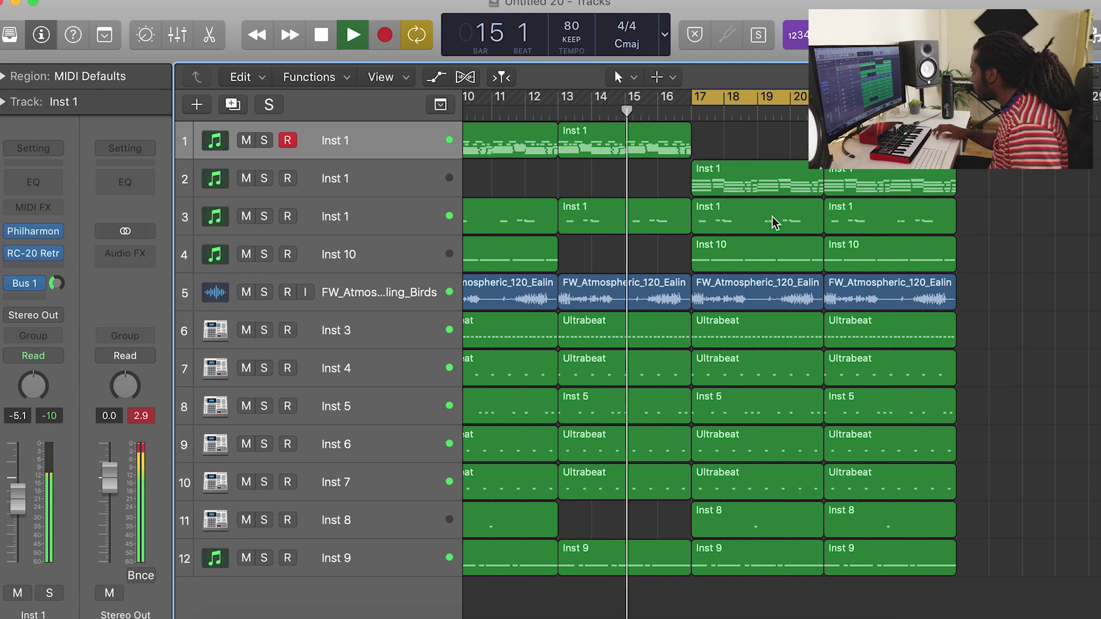
left_click(768, 222)
key("Delete")
Delete the Inst 4 drum region at bar 17, keeping the Inst 9 region
scroll(745, 258, "right", 5)
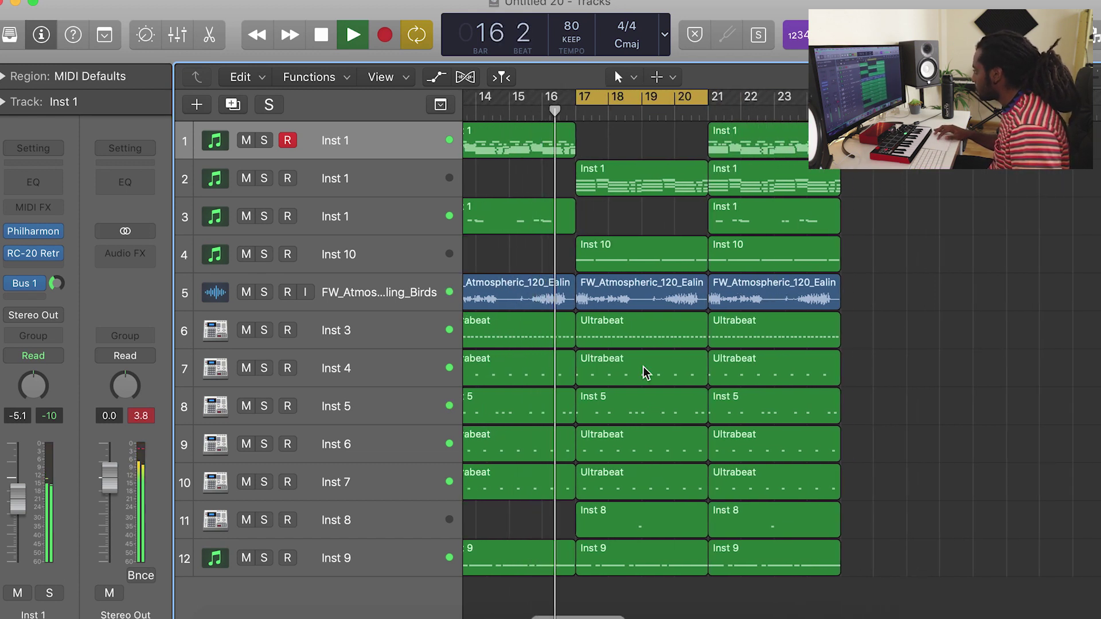
left_click(643, 371)
key("Delete")
left_click(685, 550)
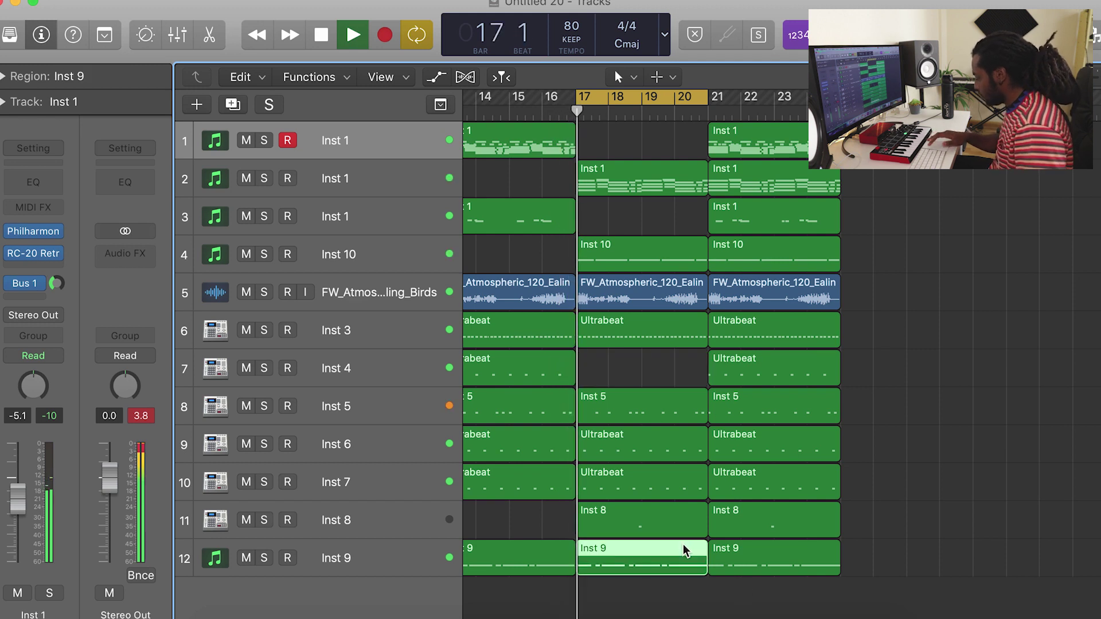
key("Delete")
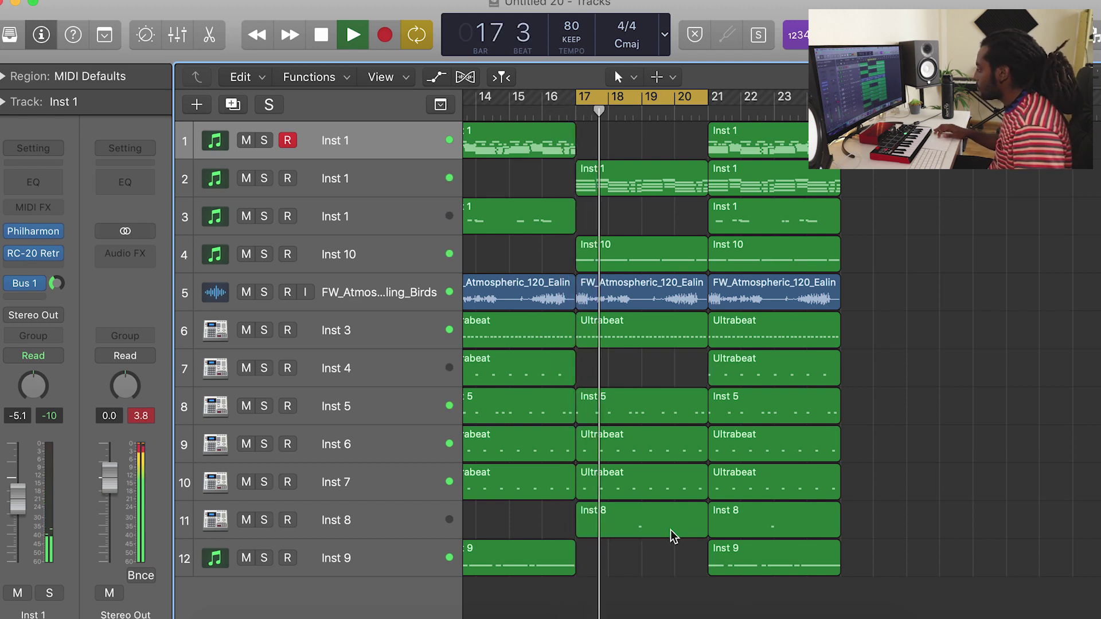
key("super+z")
Move the 12-region bar-21 section to bar 28, then copy it back to bar 21
left_click_drag(785, 585, 980, 143)
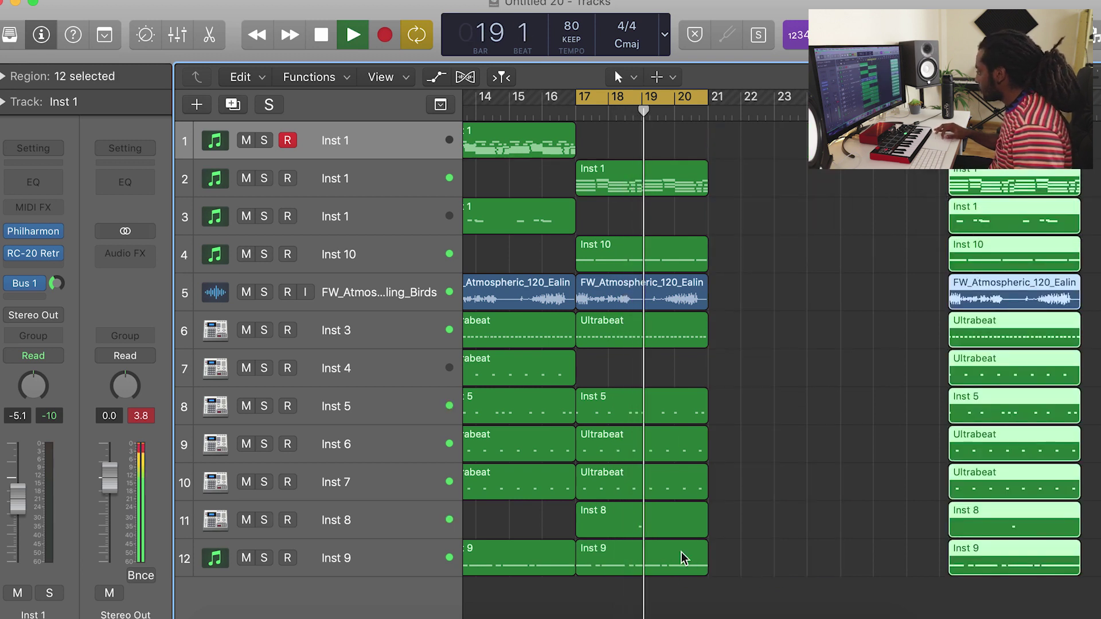
key("space")
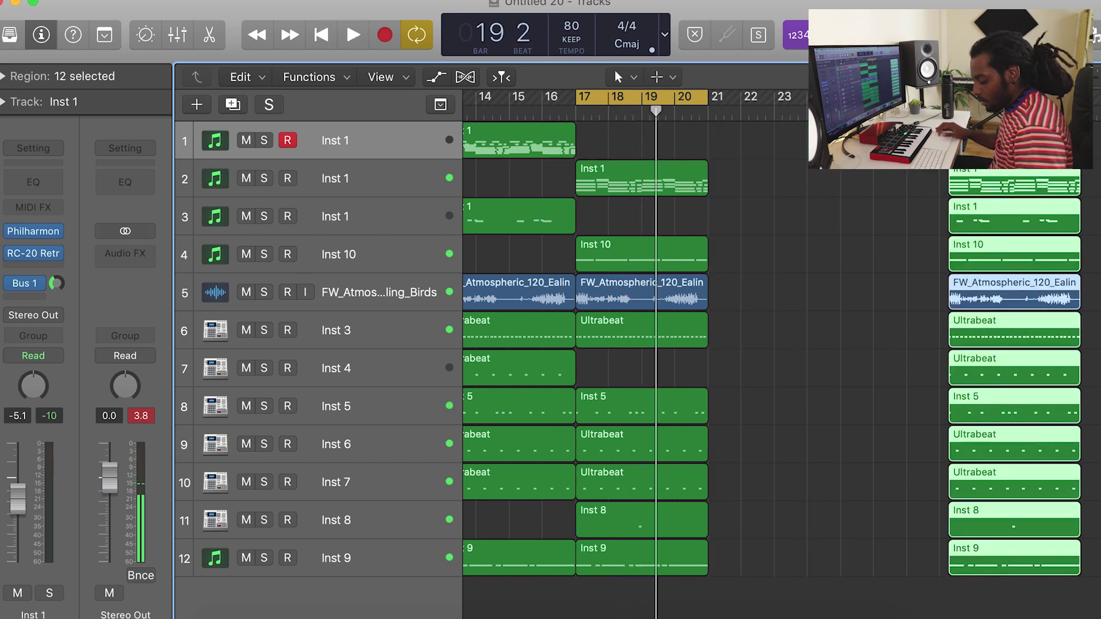
left_click_drag(980, 141, 741, 140)
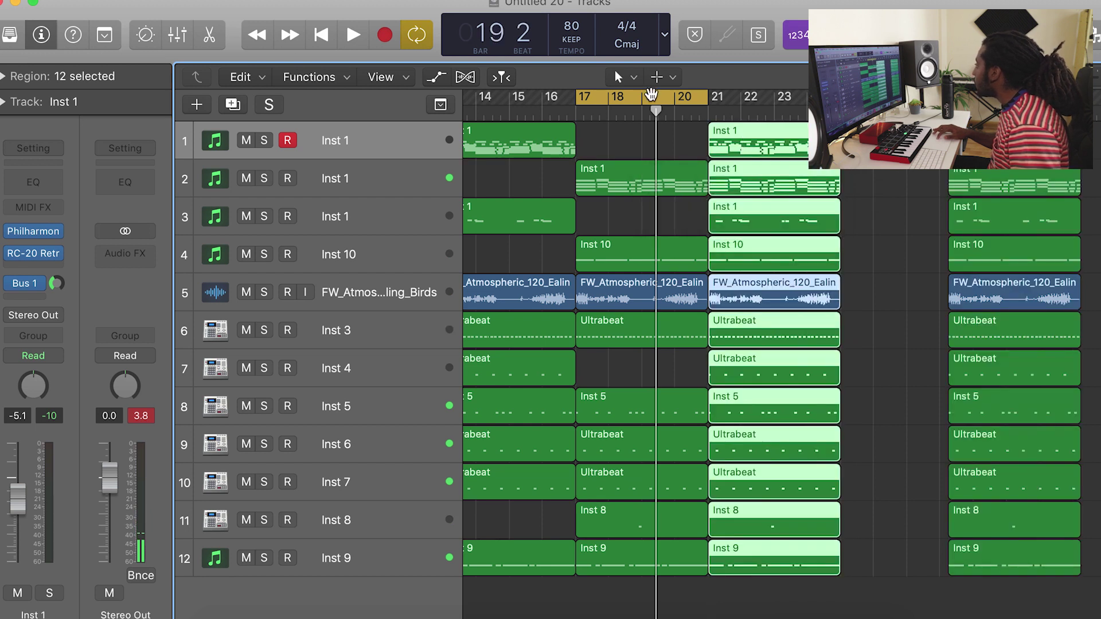
Loop bars 21–24 and delete the track 3, track 1, Inst 10 and Inst 9 regions at bar 21
left_click_drag(642, 96, 775, 96)
left_click(900, 281)
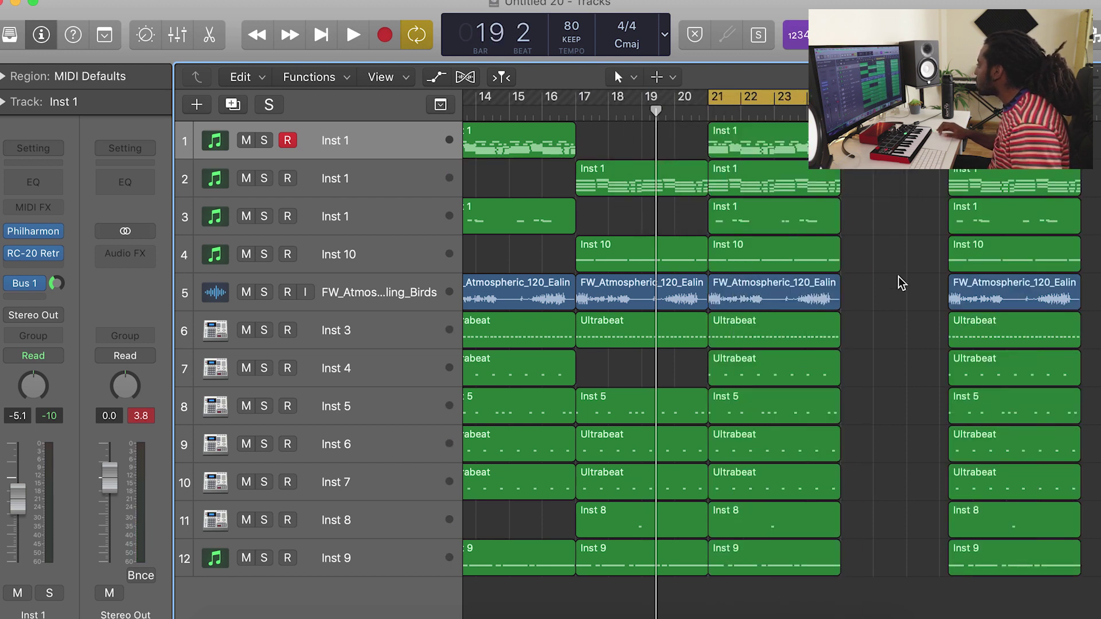
key("space")
scroll(797, 321, "right", 3)
left_click(665, 228)
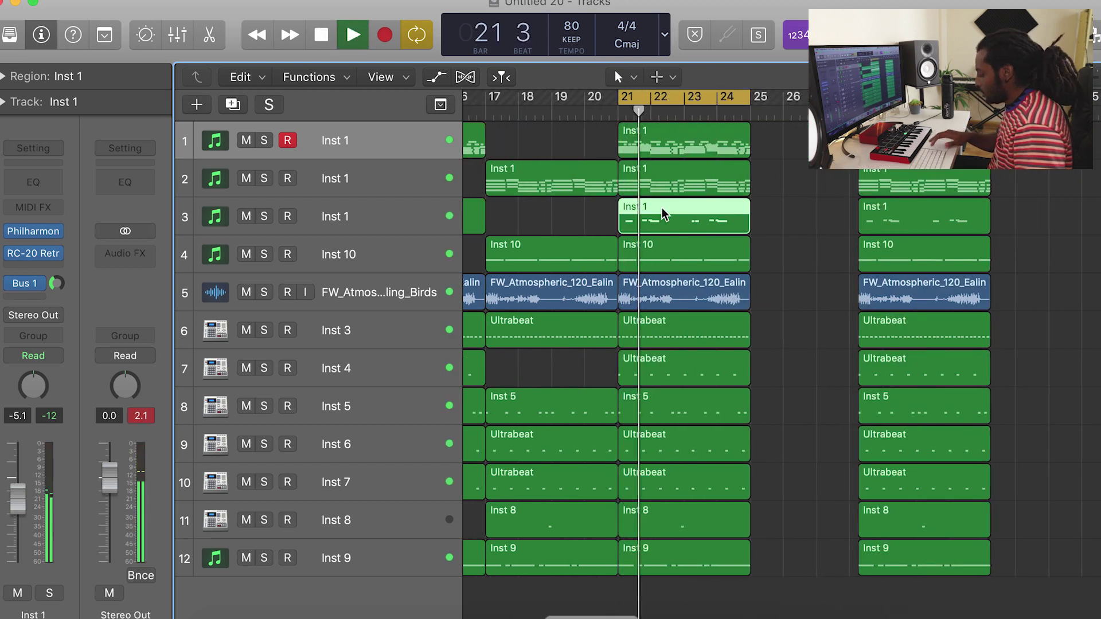
key("Delete")
left_click(636, 145)
key("Delete")
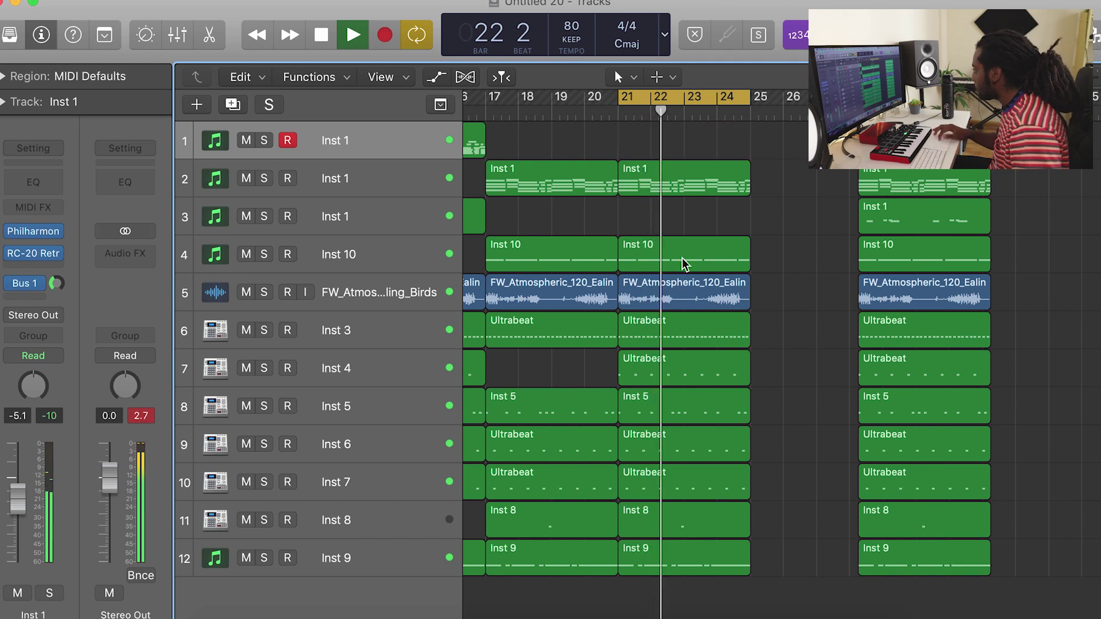
left_click(680, 256)
key("Delete")
left_click(679, 546)
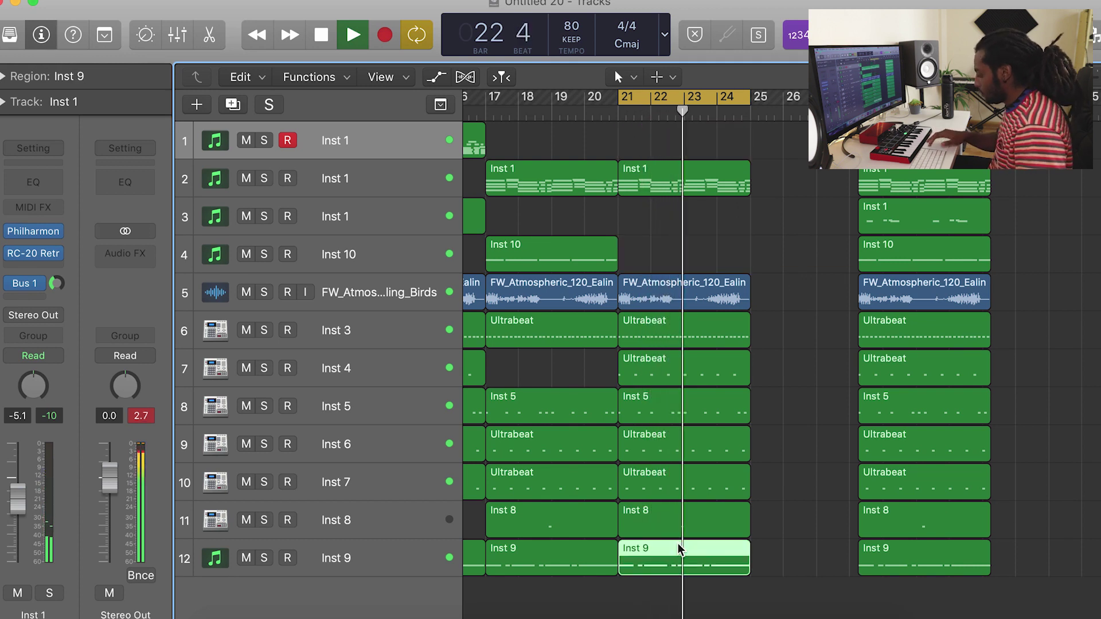
key("Delete")
Move the far-right section to bar 25 and set the loop range to bars 21–25
key("space")
left_click_drag(618, 116, 560, 116)
key("space")
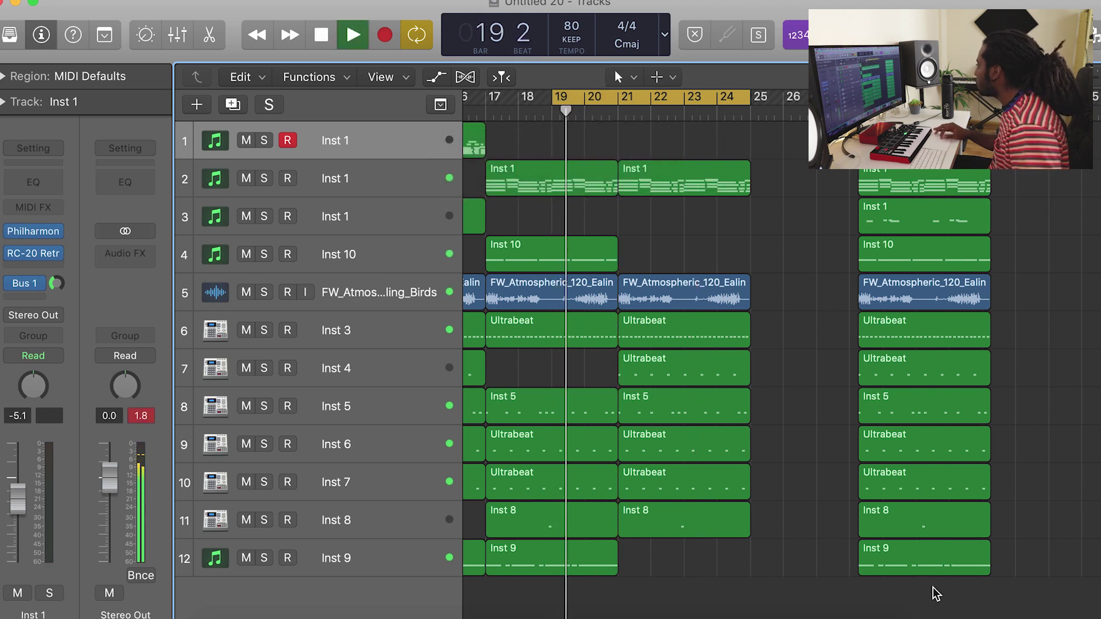
left_click_drag(933, 589, 772, 147)
left_click(966, 294)
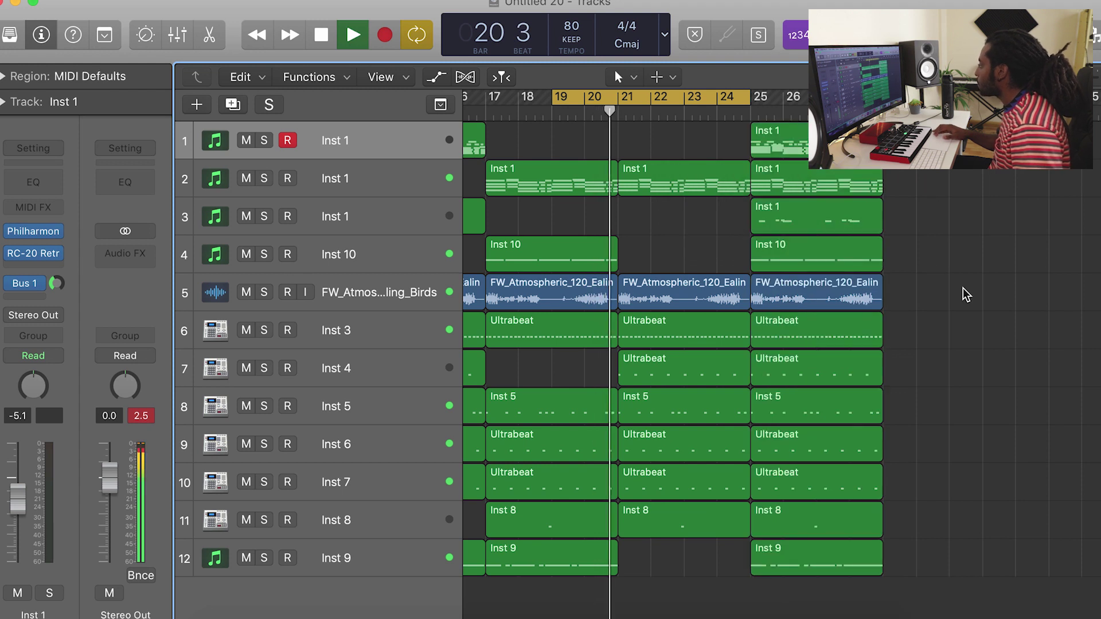
left_click_drag(560, 107, 627, 107)
left_click_drag(805, 101, 852, 97)
Delete the track 3, track 1 and Inst 4 drum regions at bar 25
scroll(860, 217, "right", 2)
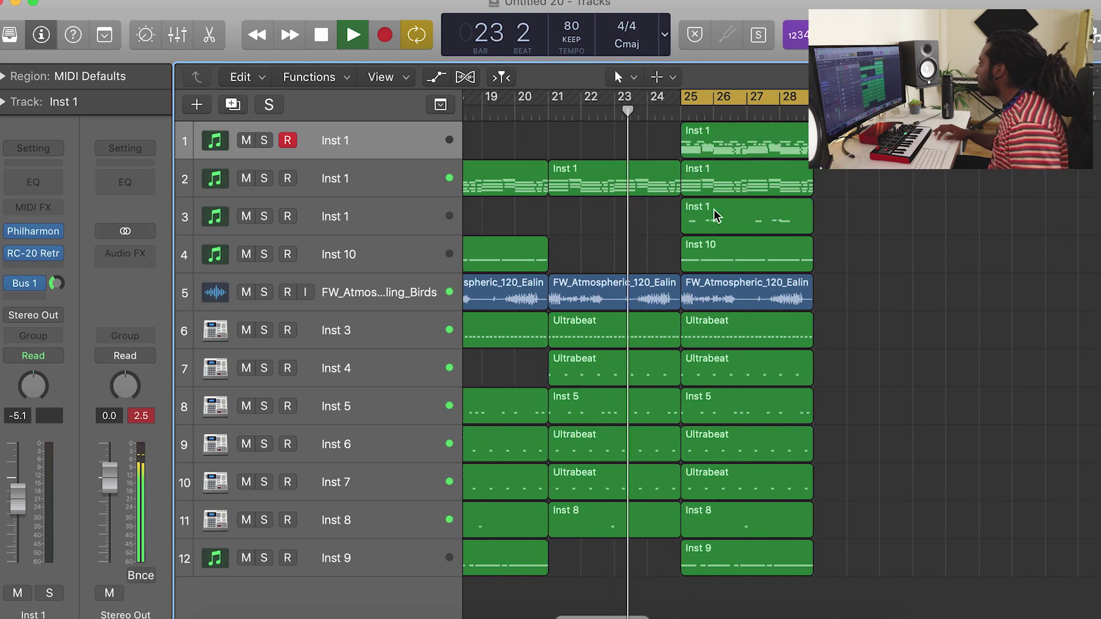
left_click(714, 216)
key("Delete")
left_click(710, 142)
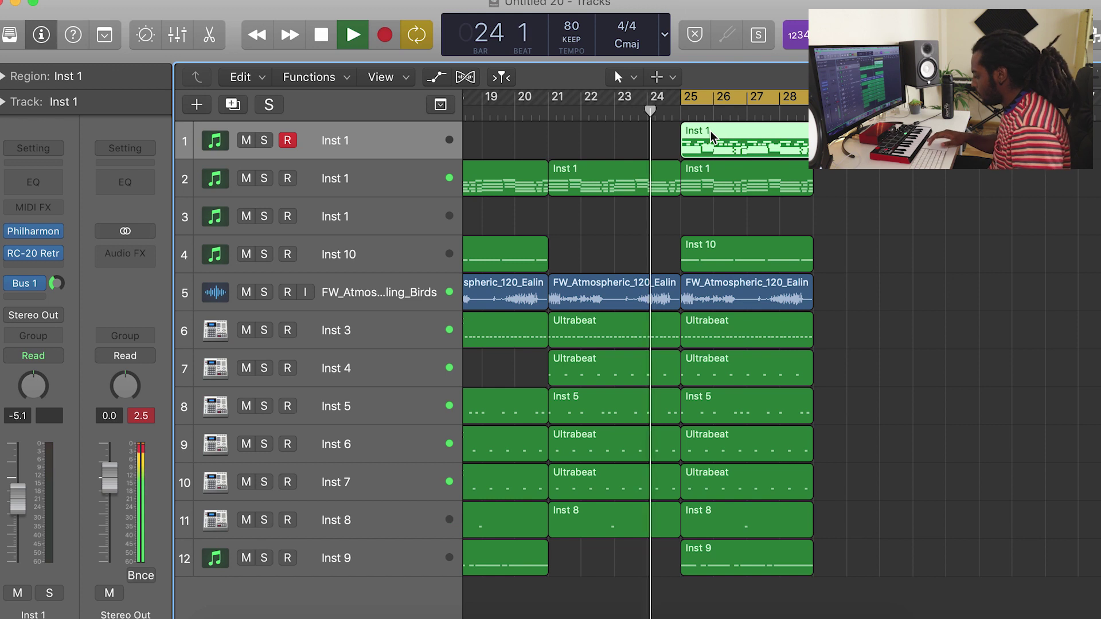
key("Delete")
scroll(694, 461, "left", 2)
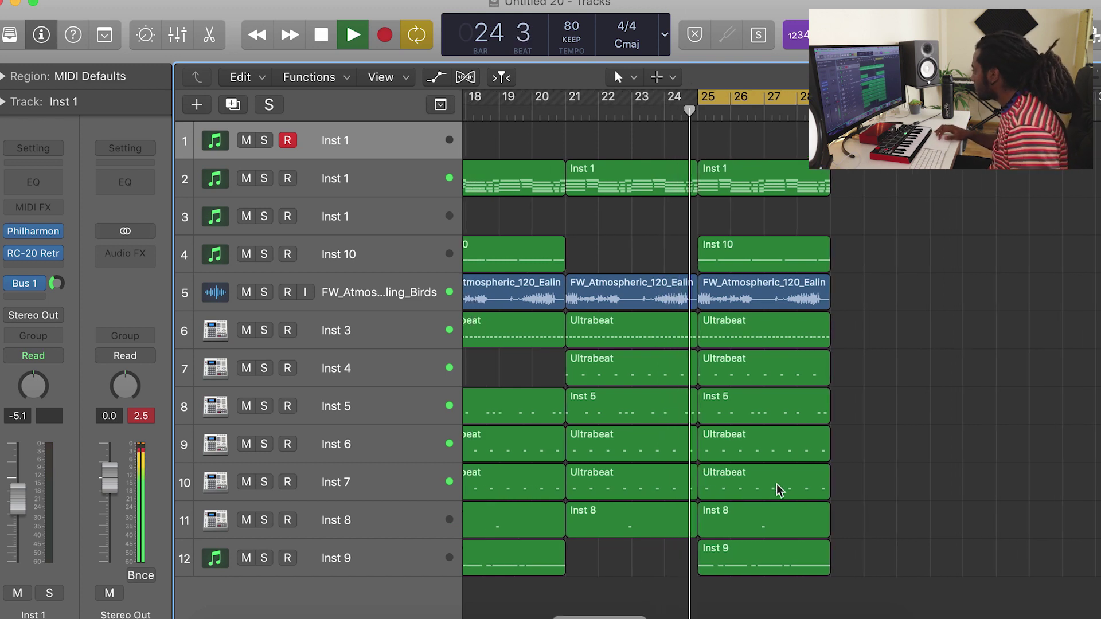
left_click(738, 380)
key("Delete")
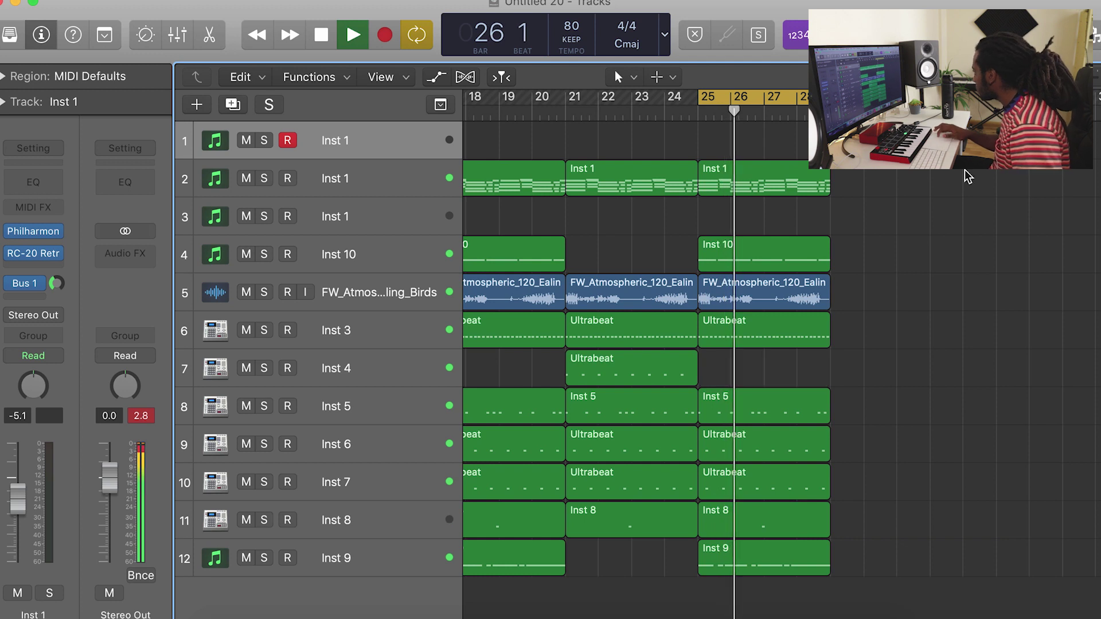
key("super+Left")
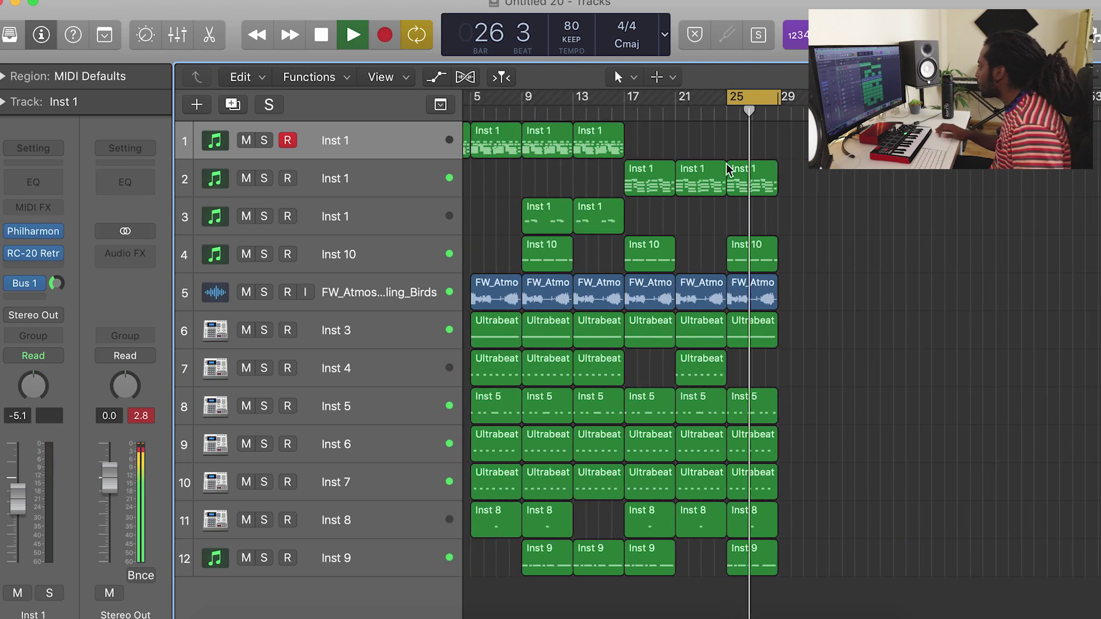
Stretch the cycle range to span bars 1–29 and zoom out over the whole arrangement
scroll(780, 101, "left", 3)
left_click_drag(779, 101, 474, 101)
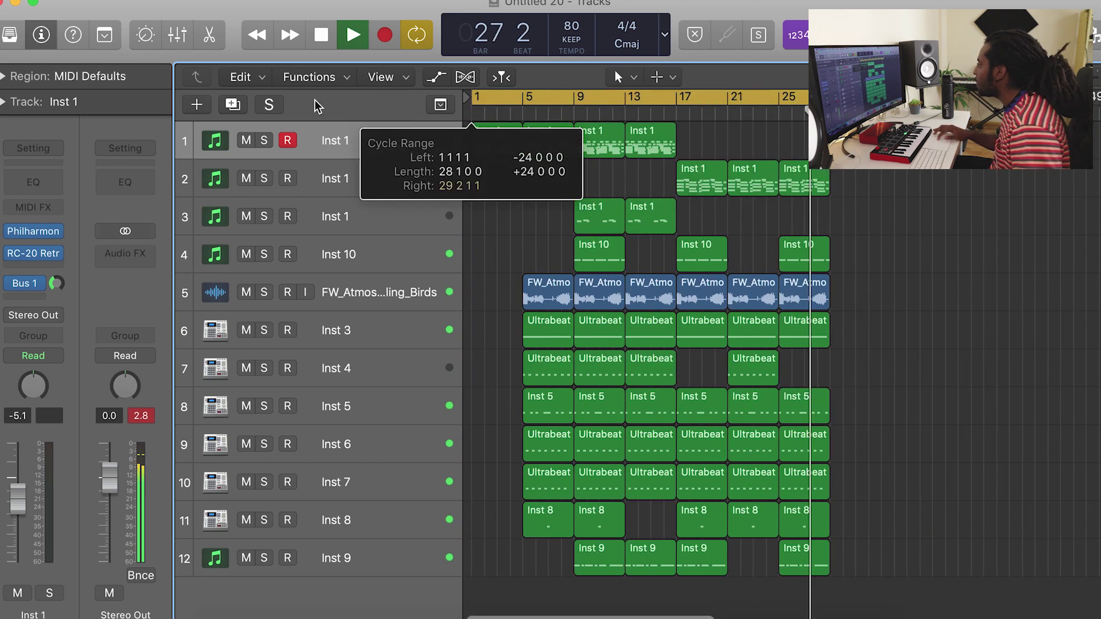
left_click_drag(830, 102, 829, 101)
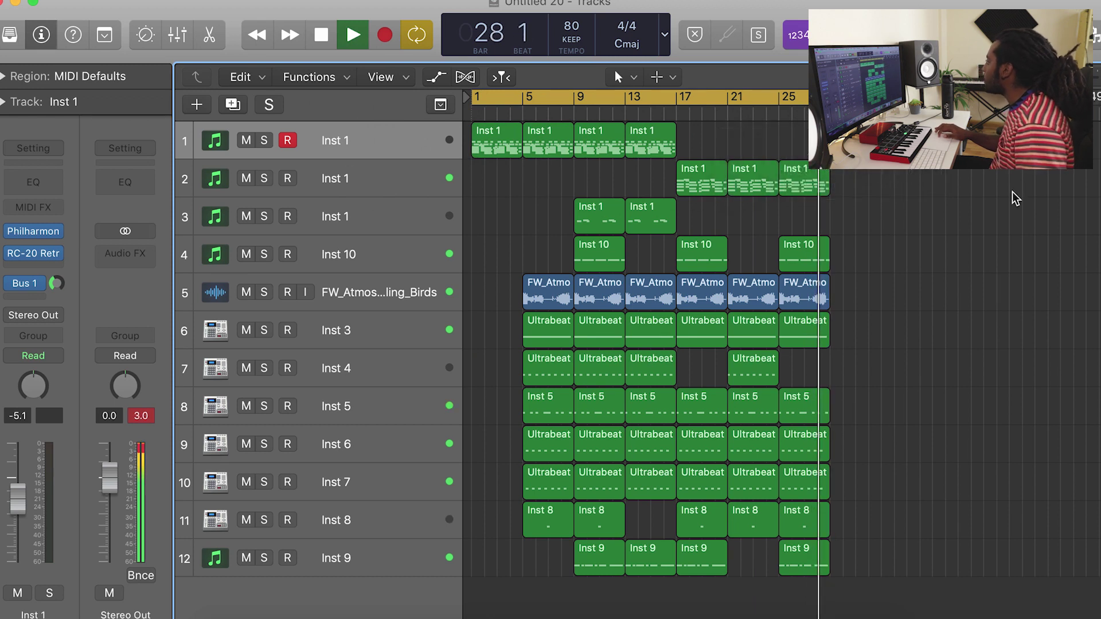
key("super+Left")
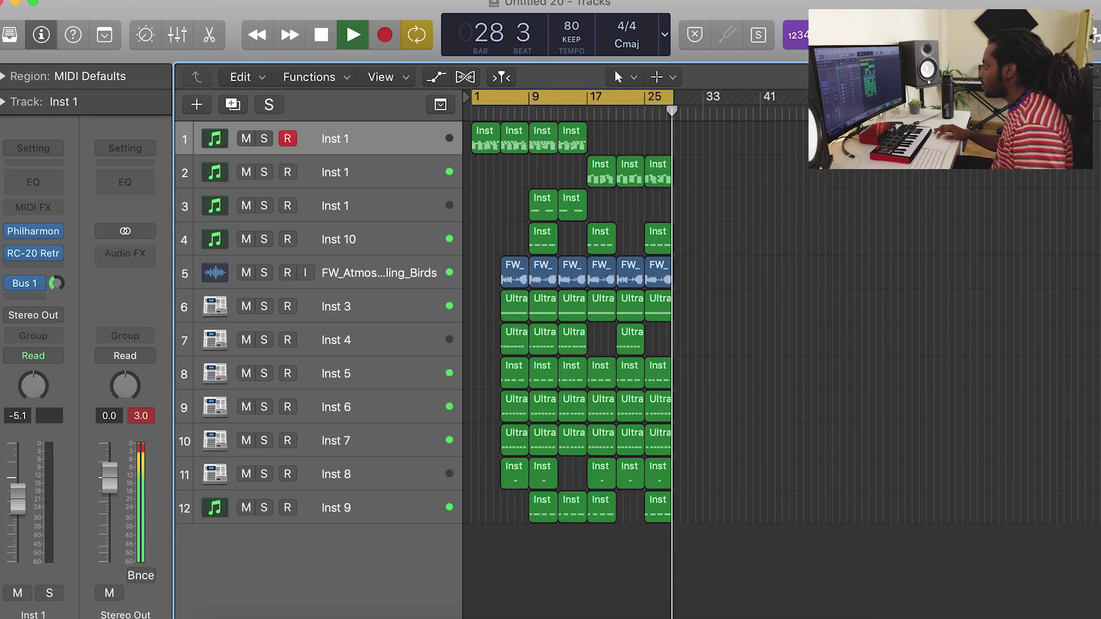